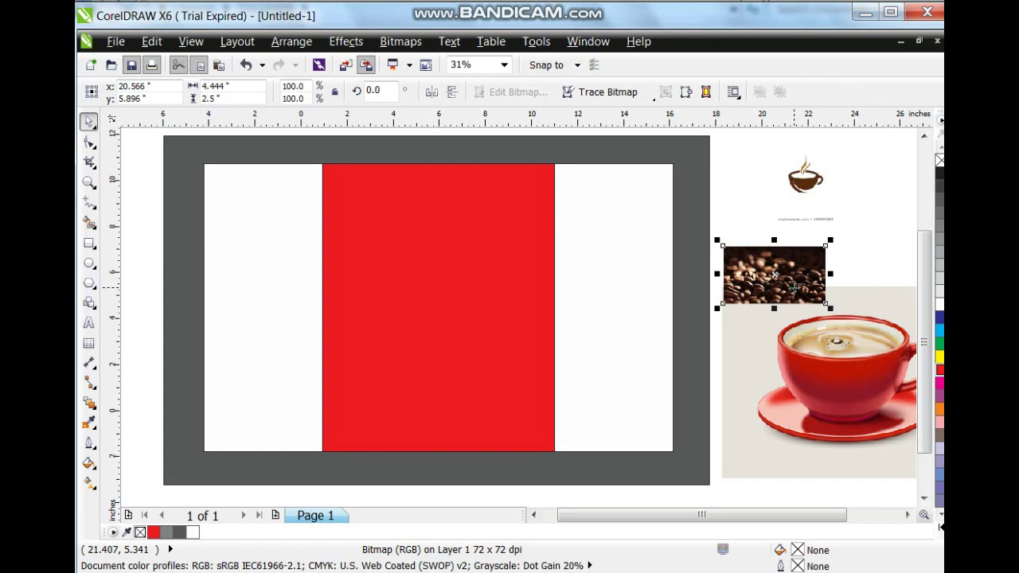
Place the coffee beans photo across the bottom of the red panel, sized to about 10.12 by 6.616 inches
left_click_drag(770, 295, 367, 444)
left_click_drag(428, 391, 557, 280)
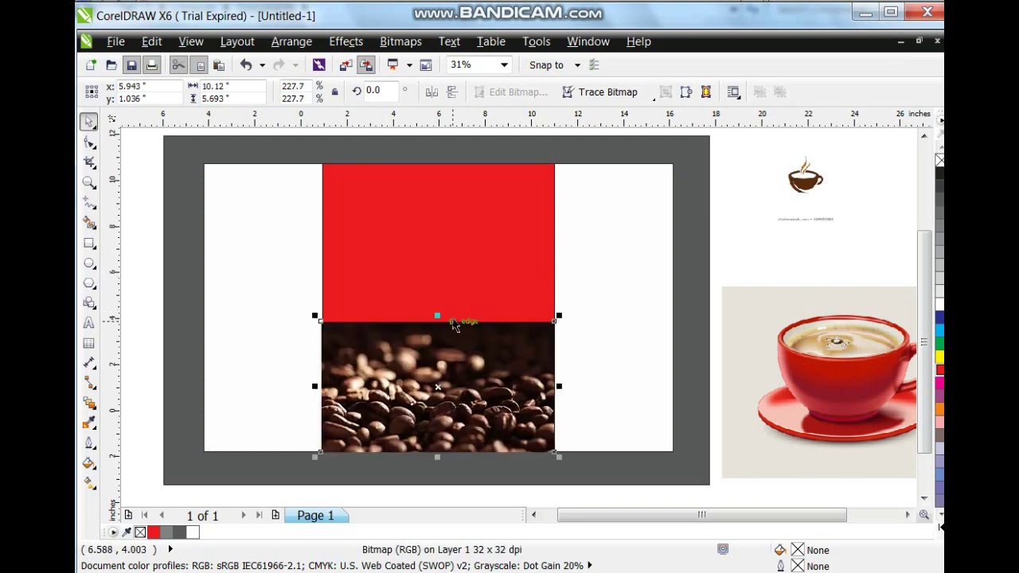
left_click(441, 317)
left_click(444, 331)
left_click_drag(437, 316, 439, 295)
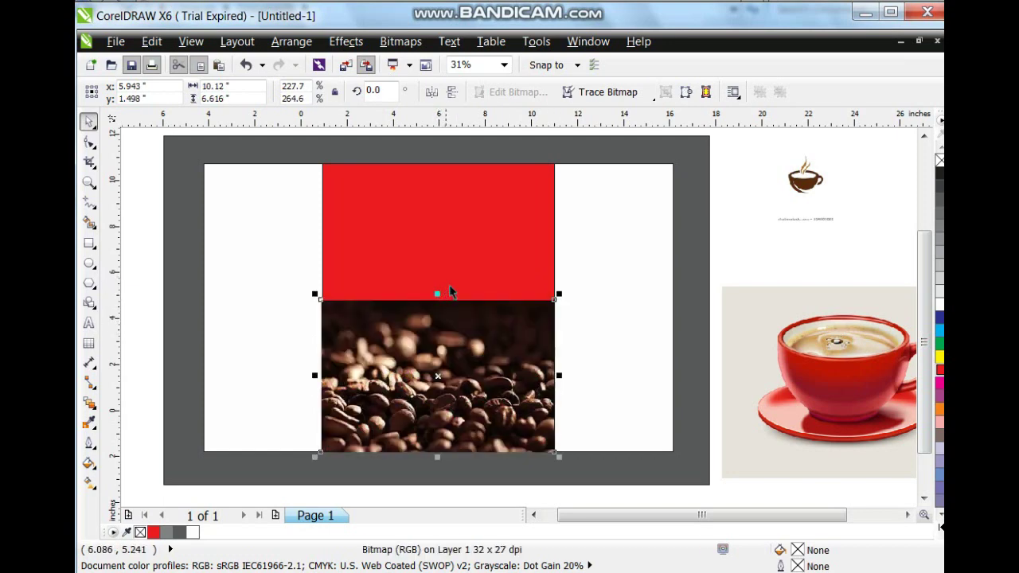
Apply a linear transparency to the coffee beans photo so its upper edge fades out into the red panel
left_click(94, 409)
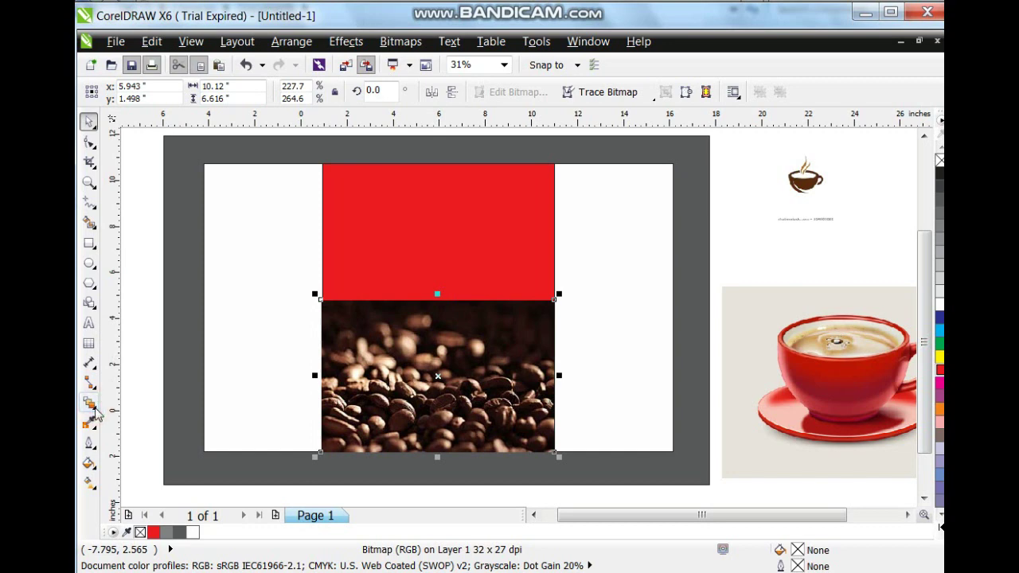
left_click(131, 523)
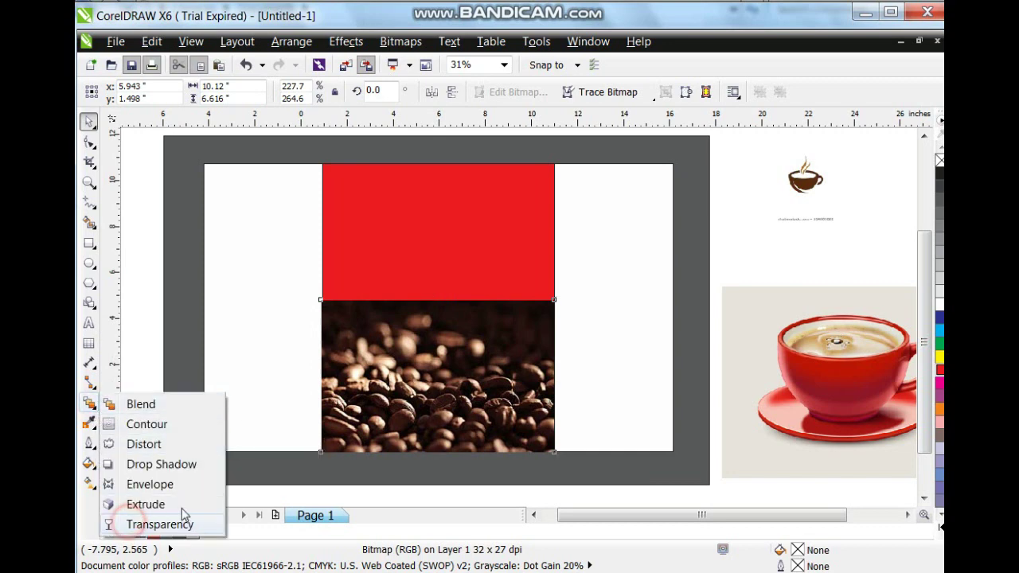
left_click_drag(432, 373, 423, 327)
left_click_drag(422, 453, 420, 471)
left_click(422, 327)
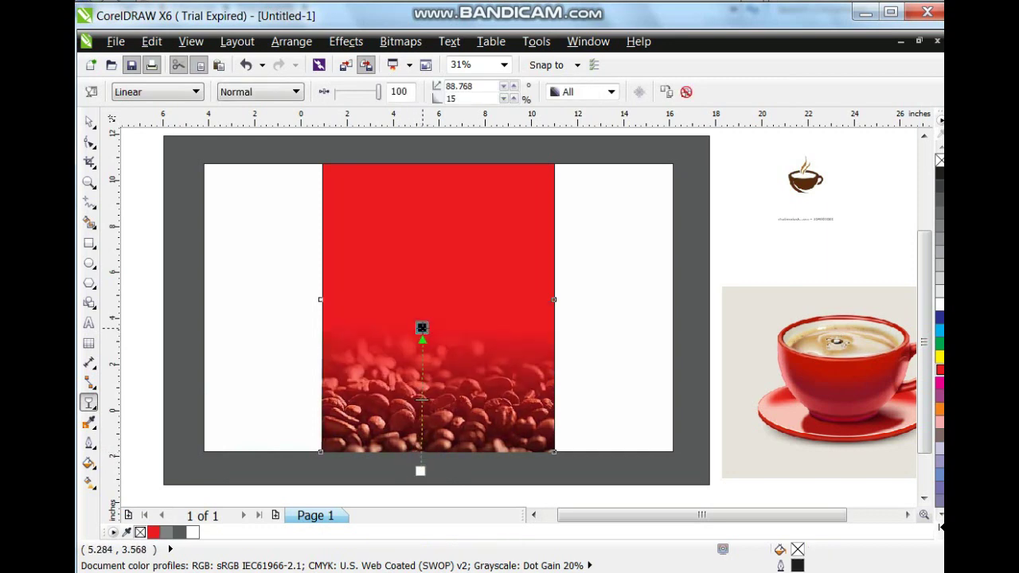
PowerClip the faded coffee beans photo inside the red rectangle
left_click(88, 121)
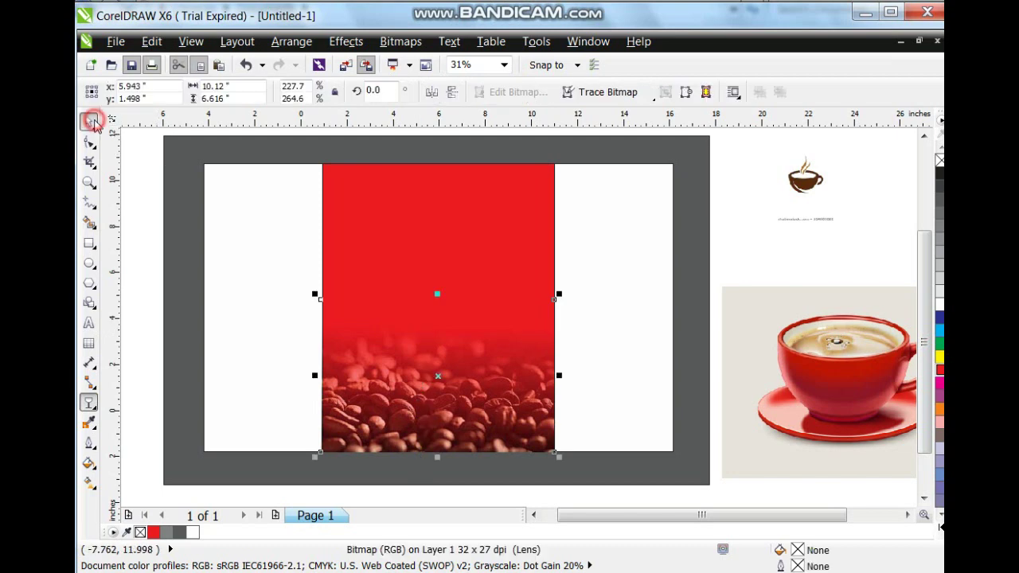
left_click(346, 41)
mouse_move(408, 296)
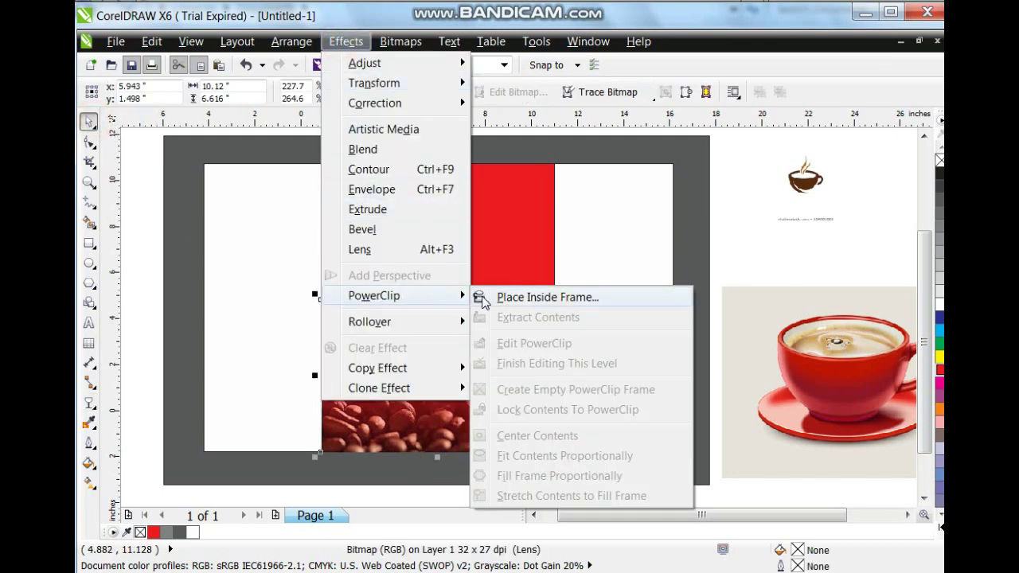
left_click(480, 295)
left_click(473, 270)
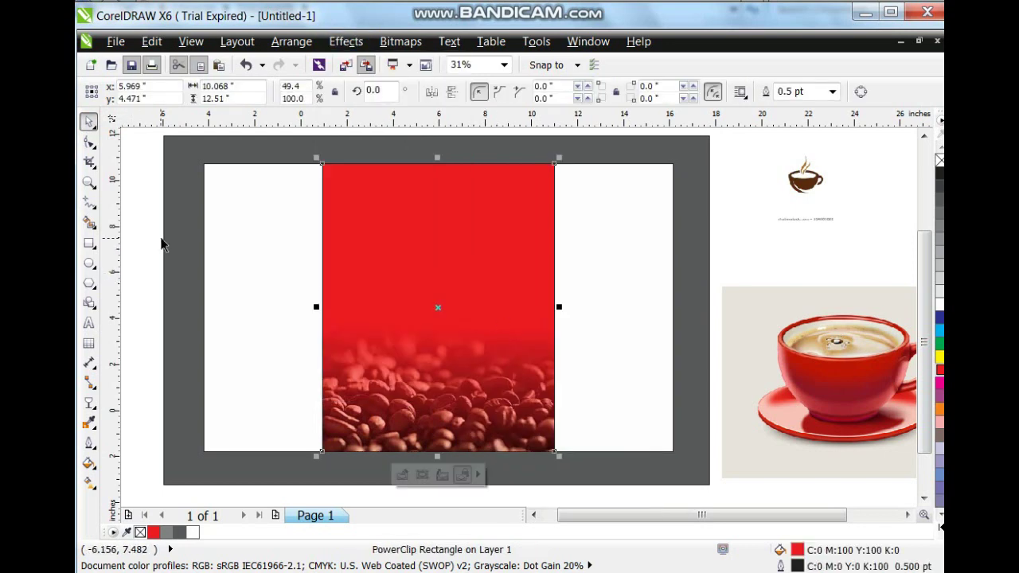
left_click(162, 239)
Change the PowerClip rectangle's uniform fill to dark red, C 20, M 100, Y 100, K 20
left_click(506, 328)
left_click(88, 464)
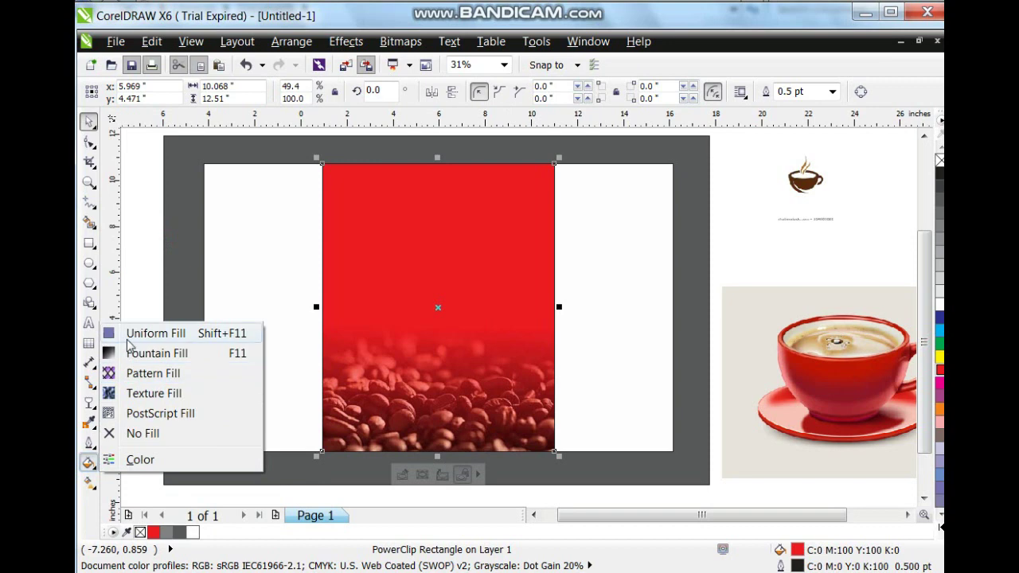
left_click(128, 336)
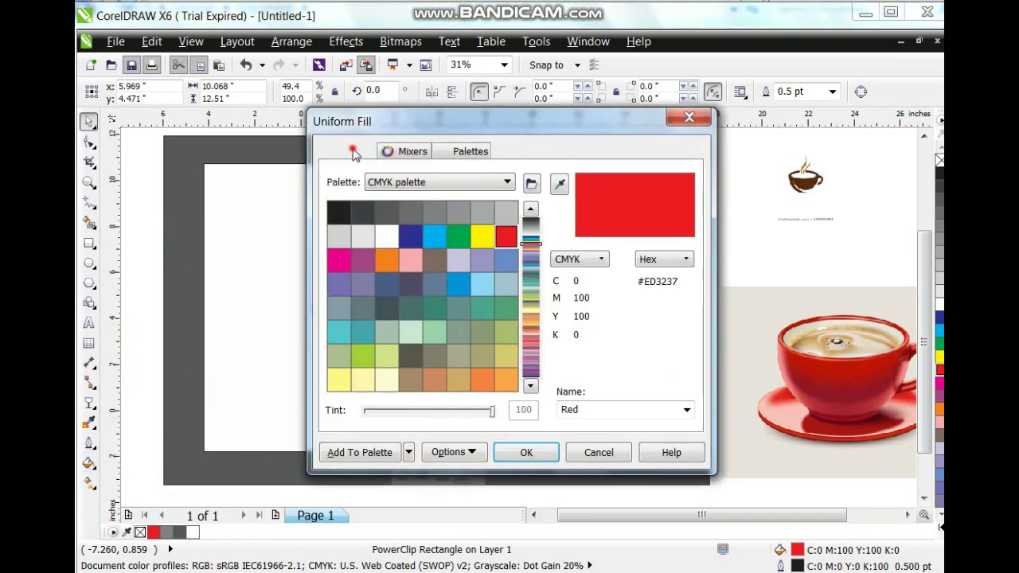
left_click(356, 151)
mouse_move(444, 250)
left_mouse_down()
mouse_move(502, 289)
mouse_move(504, 275)
left_mouse_up()
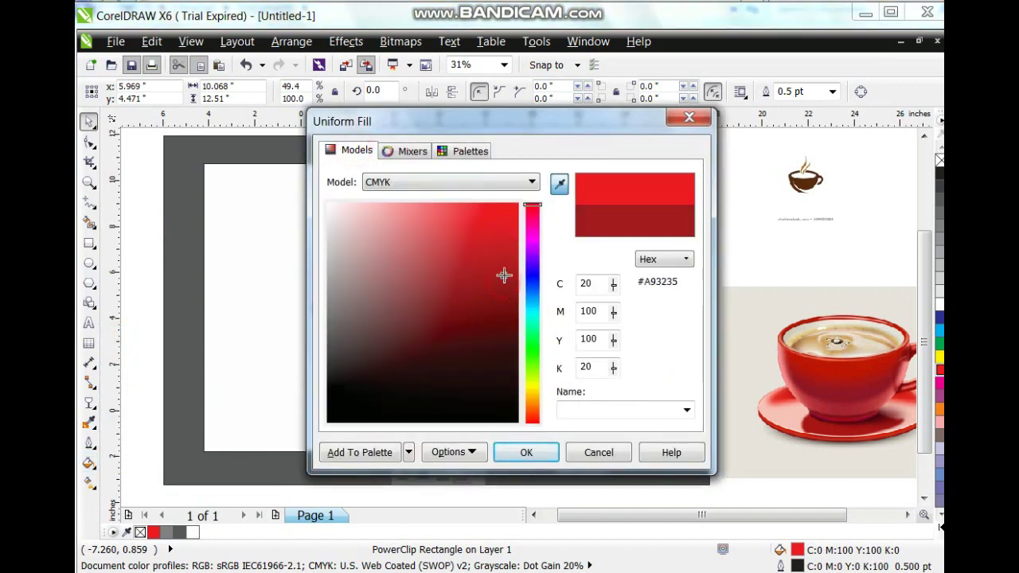
left_click(525, 453)
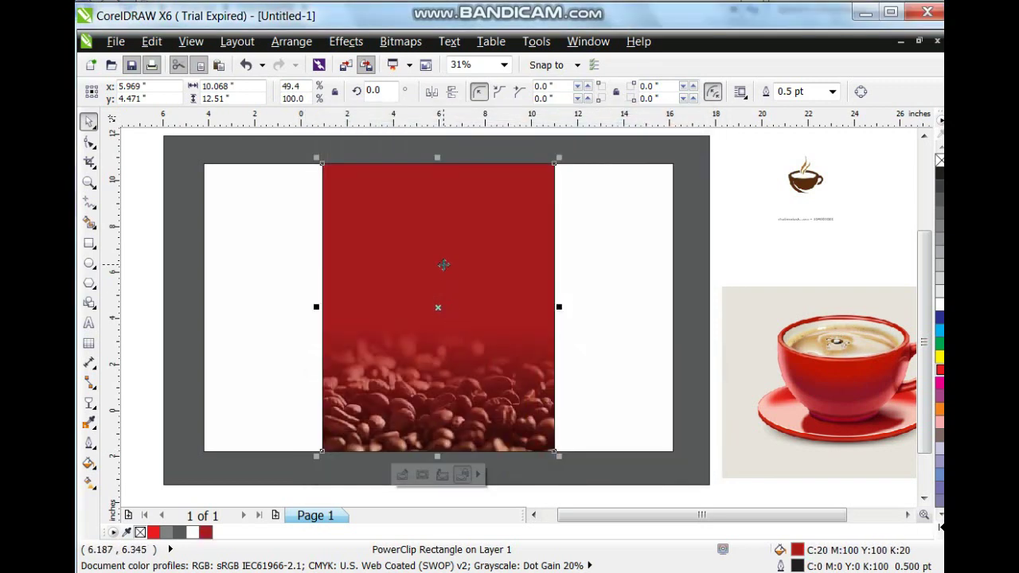
Give the rectangle a linear fountain fill running from dark red at its top to bright red around its middle
left_click_drag(441, 177, 441, 269)
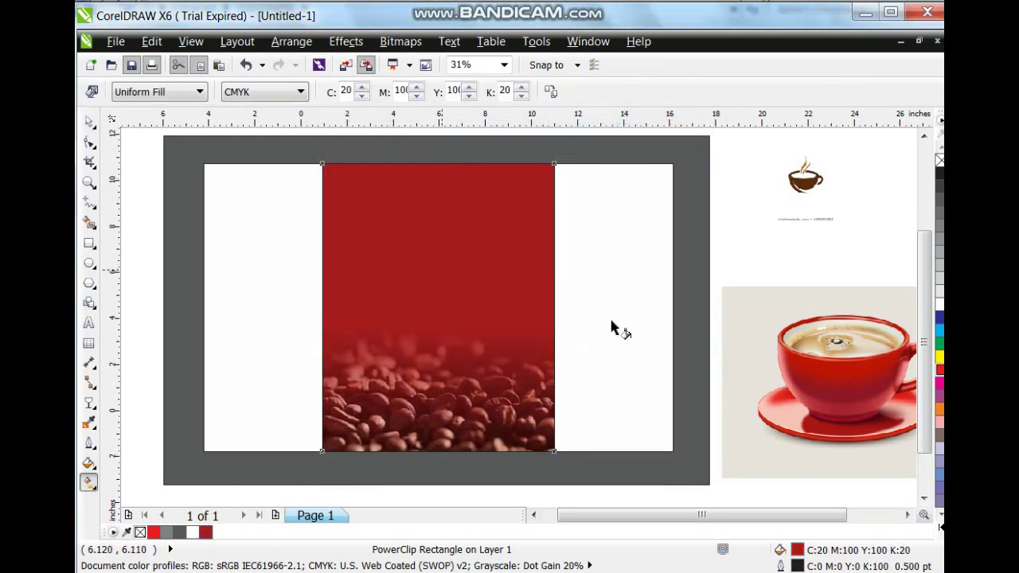
left_click_drag(532, 307, 437, 307)
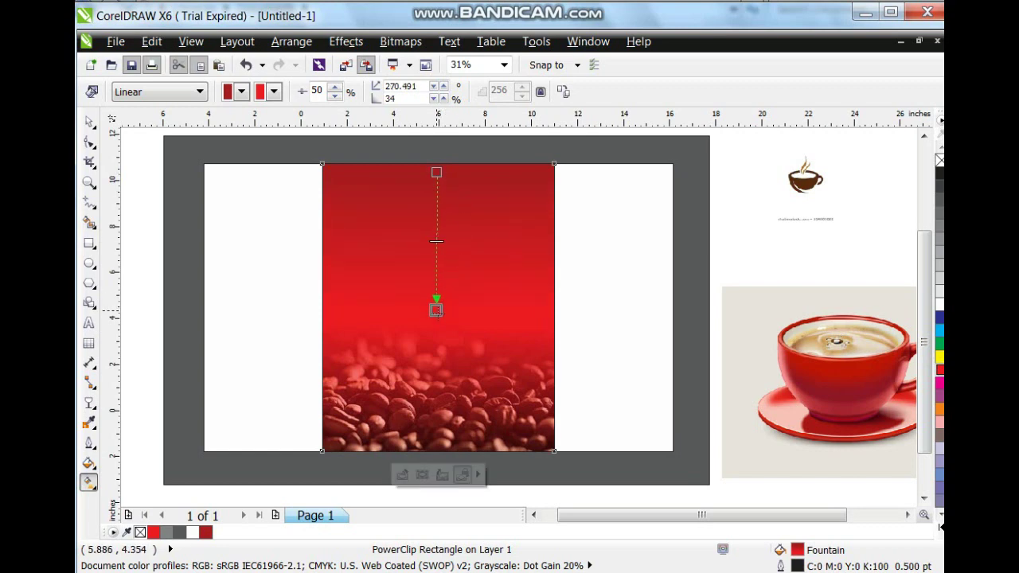
left_click(88, 121)
left_click(147, 215)
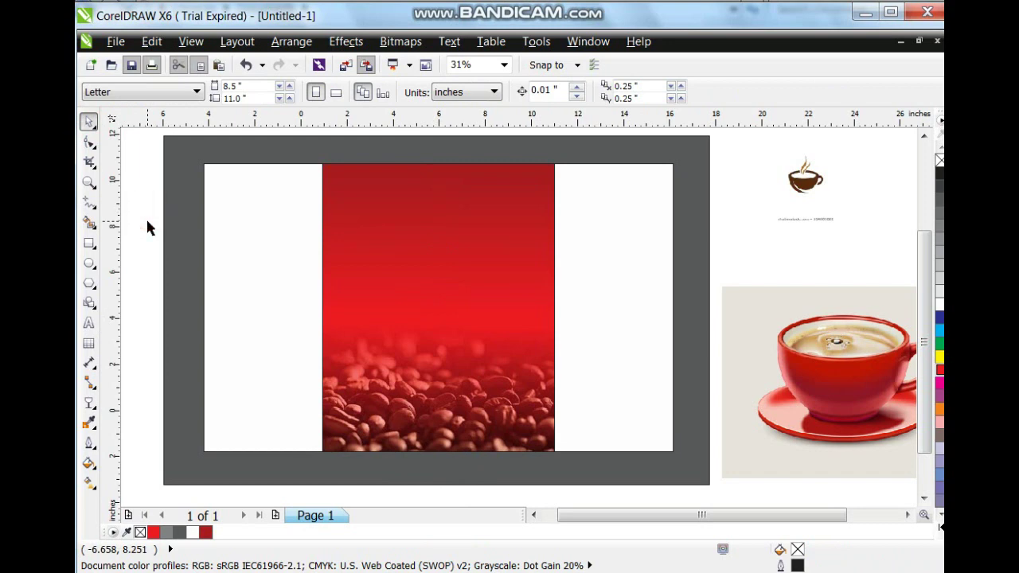
Trace the left rim, left side and lower crescent of the coffee cup logo with straight Freehand segments
left_click(806, 198)
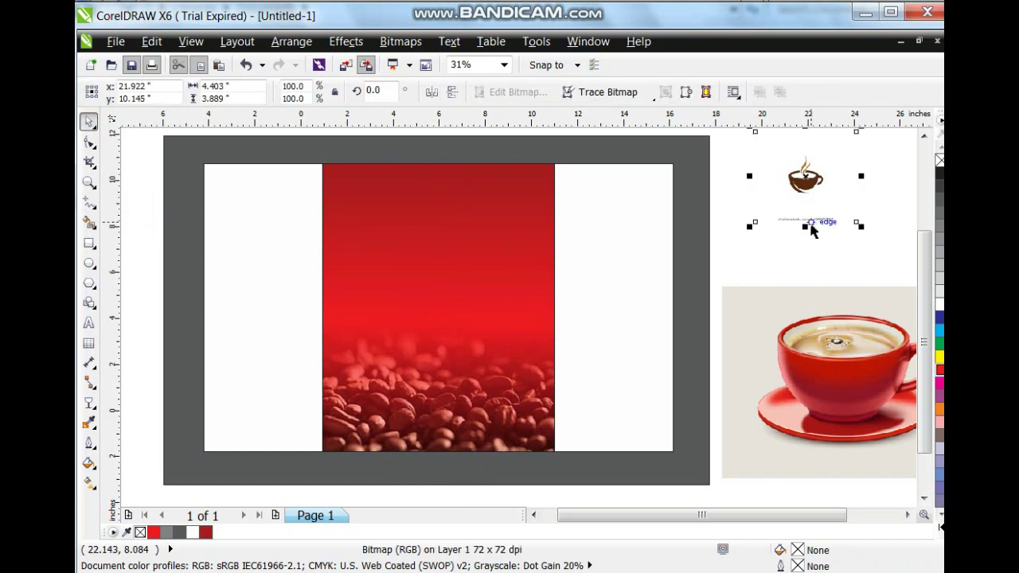
key("shift+F2")
left_click(776, 225)
left_click(89, 183)
left_click_drag(371, 205, 667, 408)
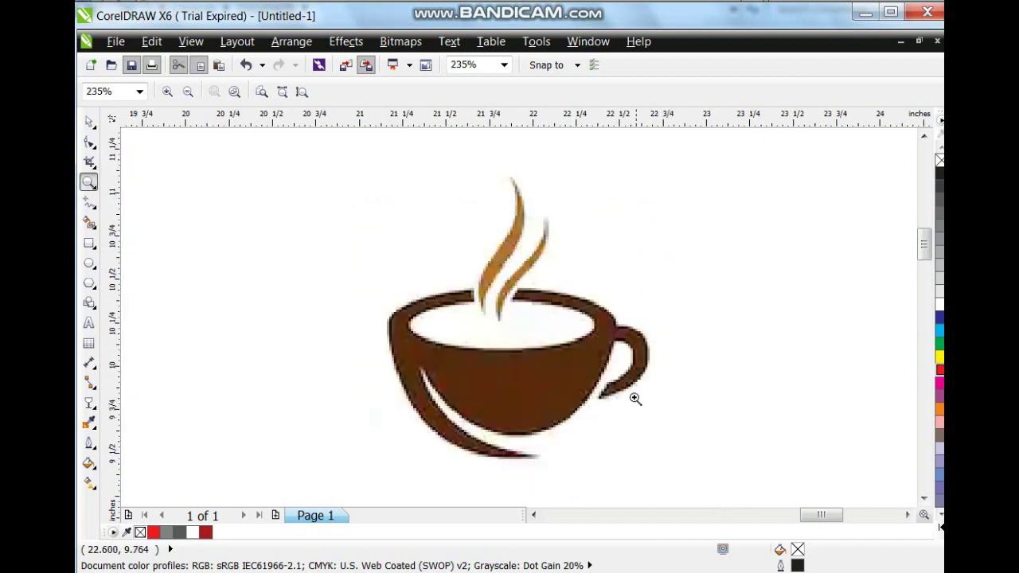
left_click(92, 164)
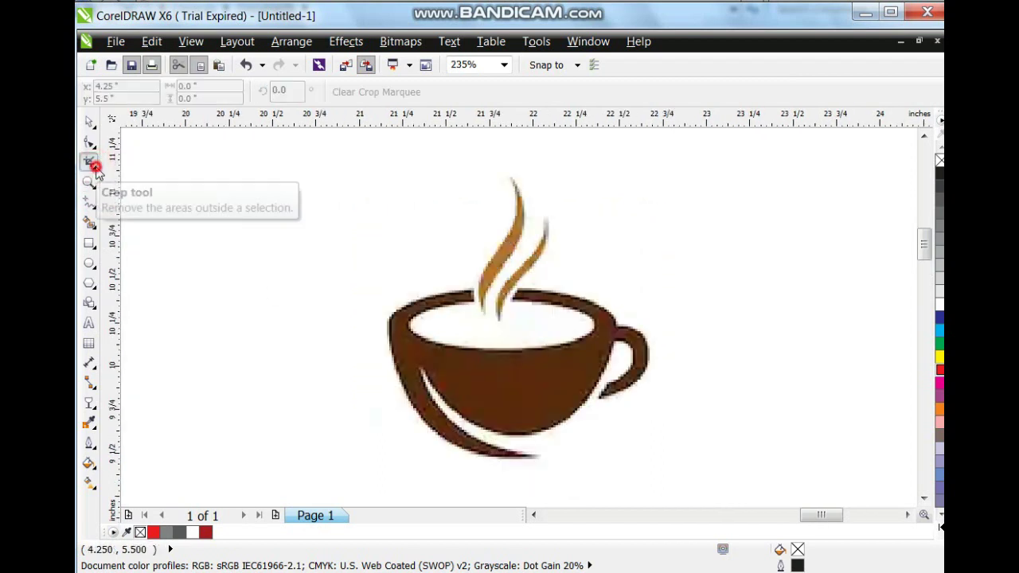
left_click(95, 168)
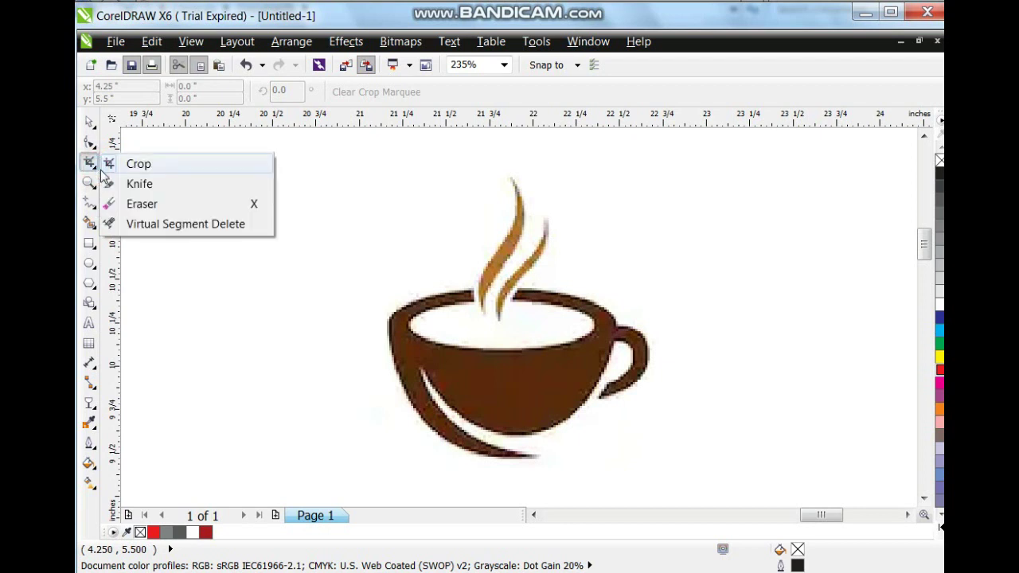
left_click(87, 202)
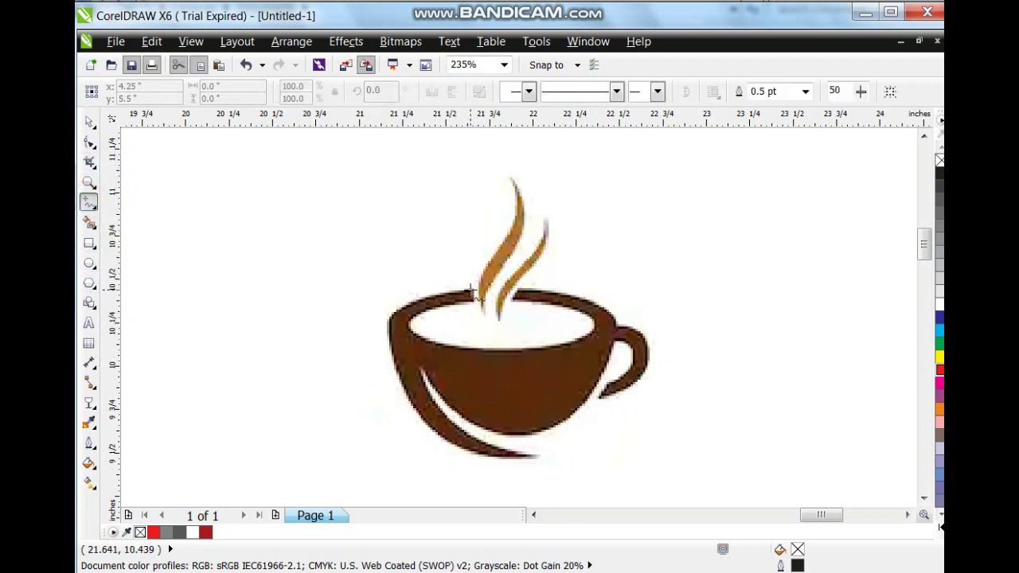
left_click(470, 296)
left_click(390, 309)
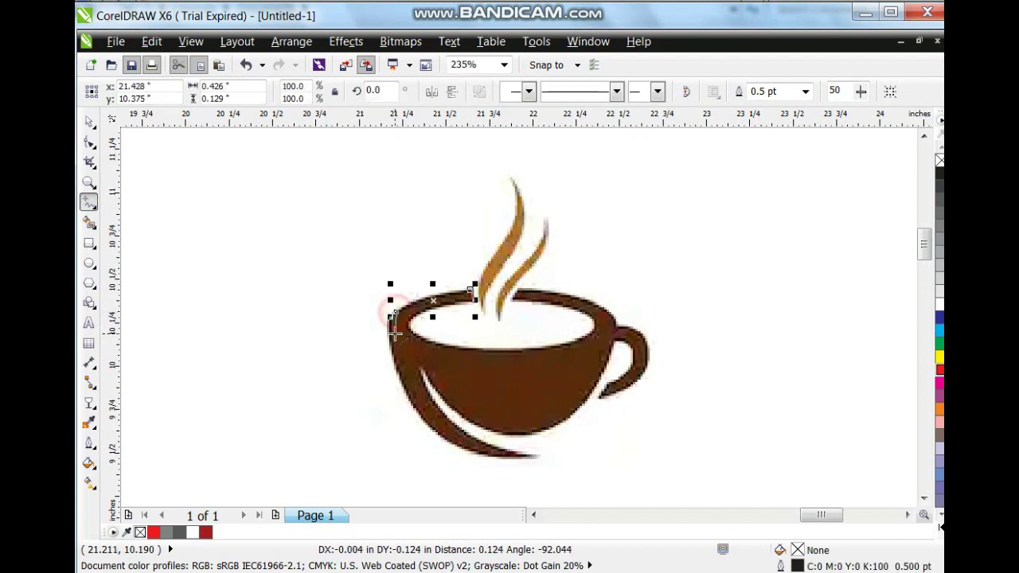
left_click(390, 333)
left_click(538, 458)
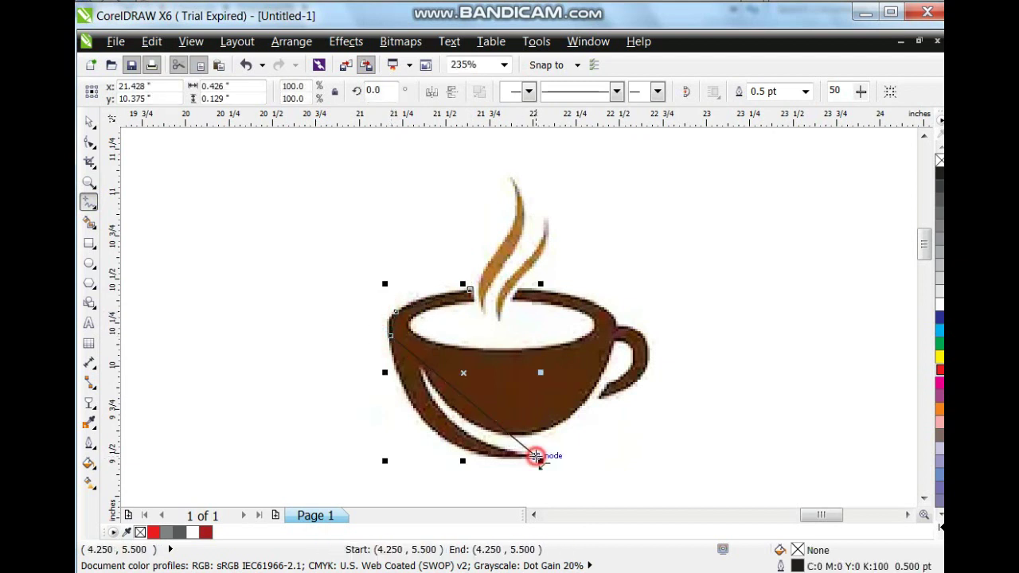
left_click(423, 371)
Continue the cup outline past the handle's lower end and the right rim, and close it at the starting node
left_click(616, 341)
left_click(601, 389)
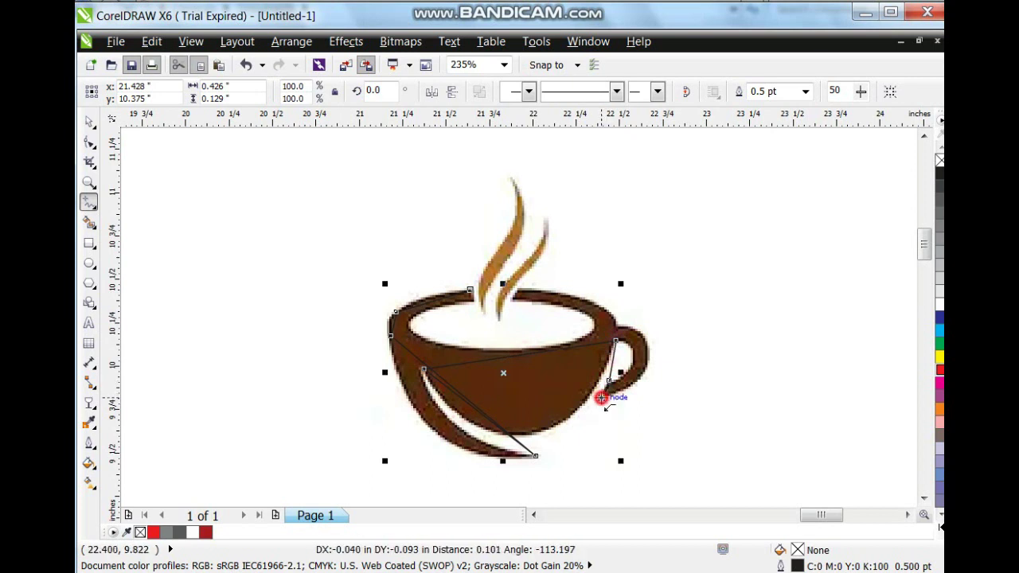
left_click(614, 328)
left_click(603, 308)
left_click(470, 289)
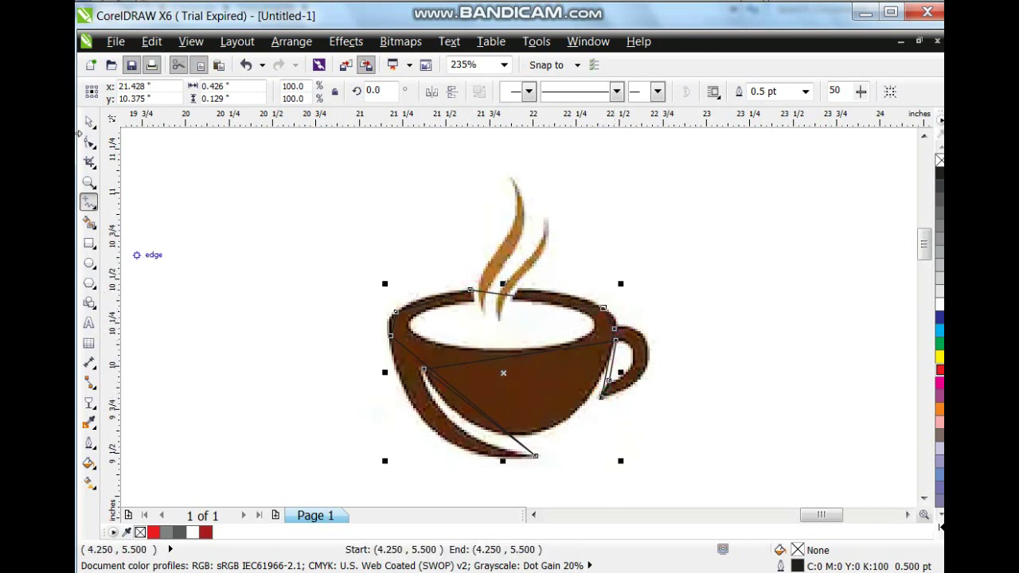
Convert the traced outline's segments to curves and bend the upper ones to follow the cup's rim
left_click(89, 143)
left_click_drag(325, 247, 717, 487)
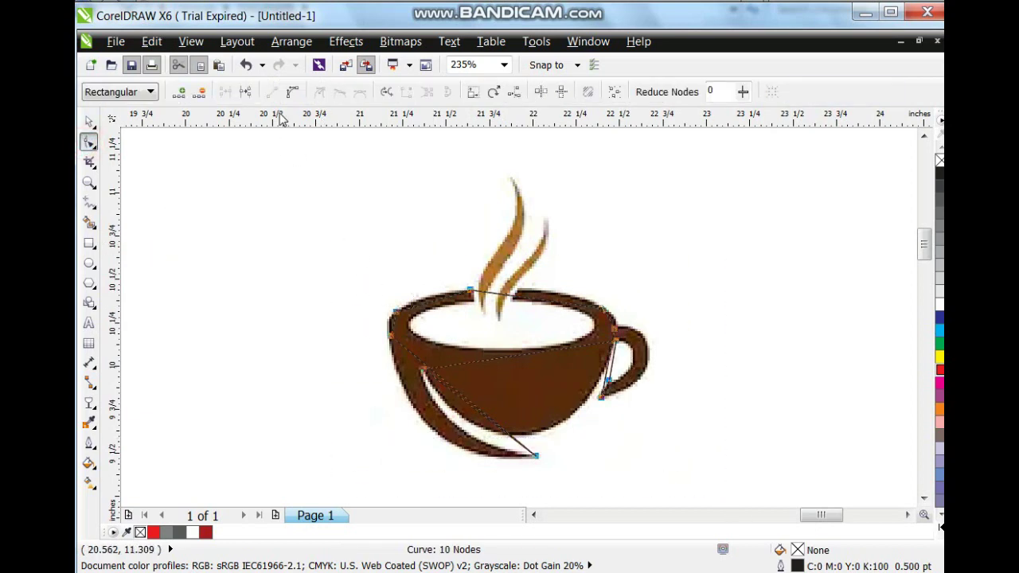
key("shift+F2")
scroll(536, 258, "down", 2)
left_click_drag(566, 206, 579, 197)
left_click_drag(451, 207, 450, 203)
left_click(527, 228)
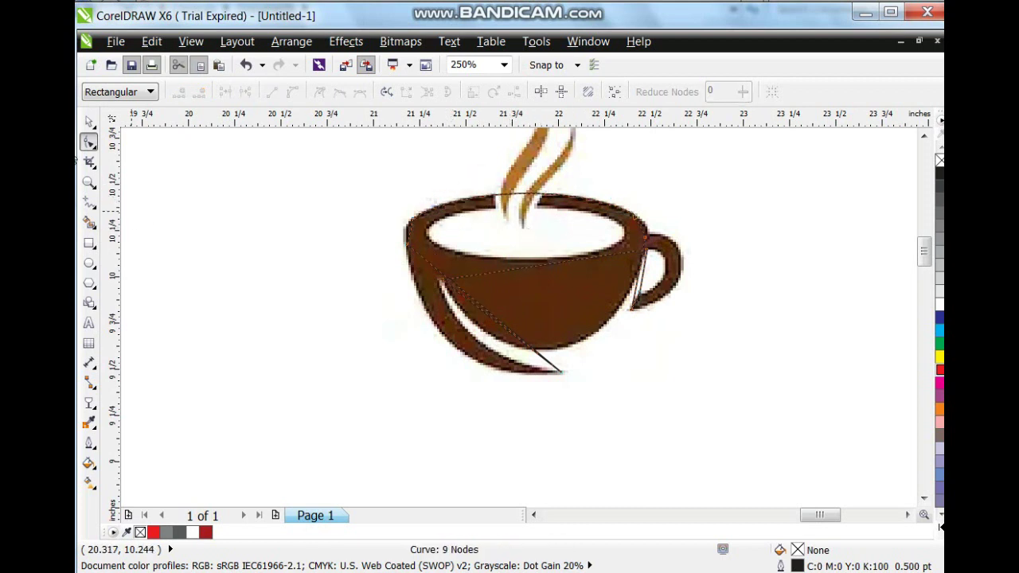
Color the traced outline white and bend its left side, crescent and bowl segments along the cup's edges
right_click(940, 304)
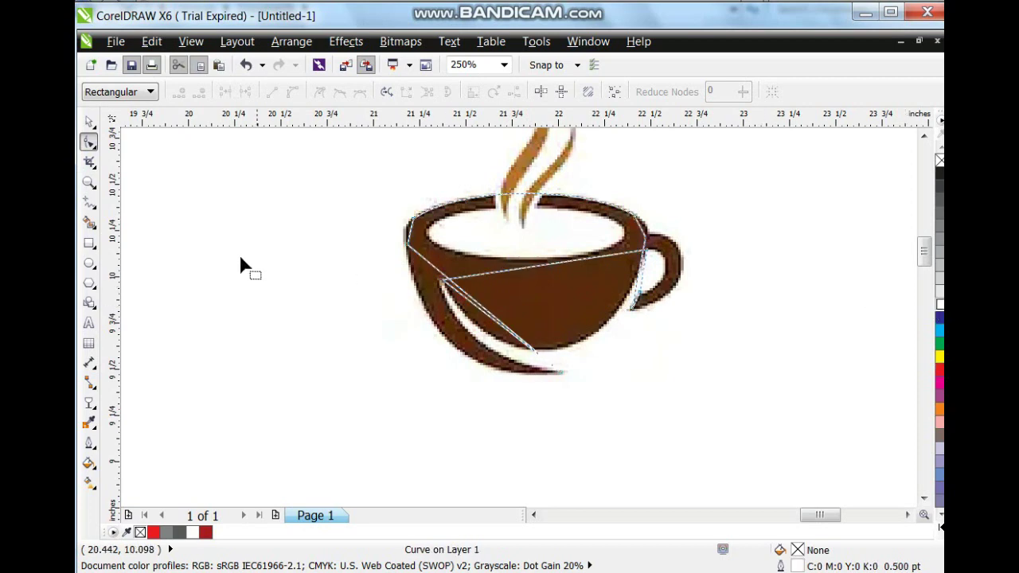
left_click(89, 181)
left_click_drag(343, 164, 777, 427)
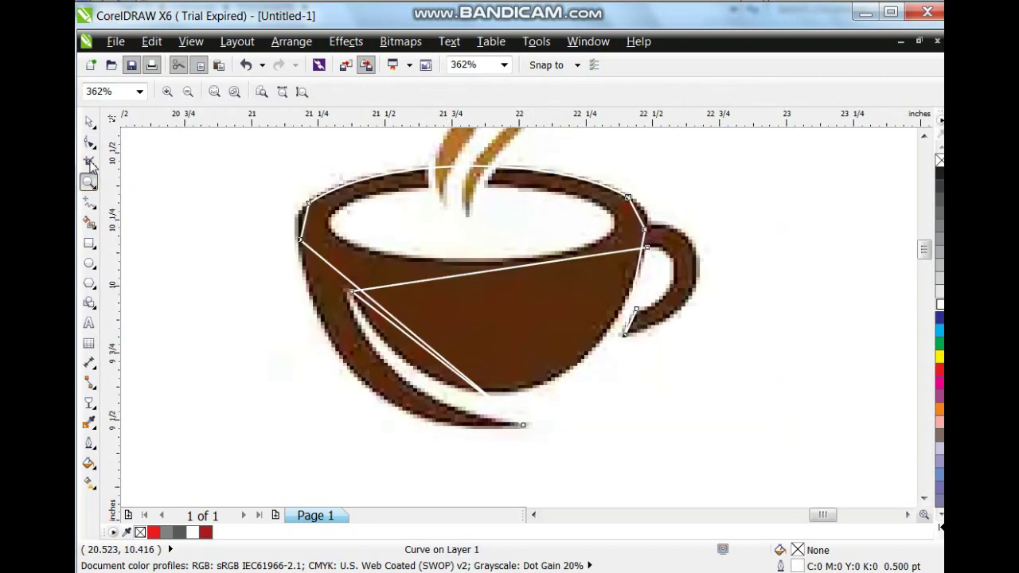
left_click(88, 141)
left_click_drag(303, 222, 308, 239)
left_click_drag(382, 310, 358, 372)
left_click_drag(421, 356, 348, 348)
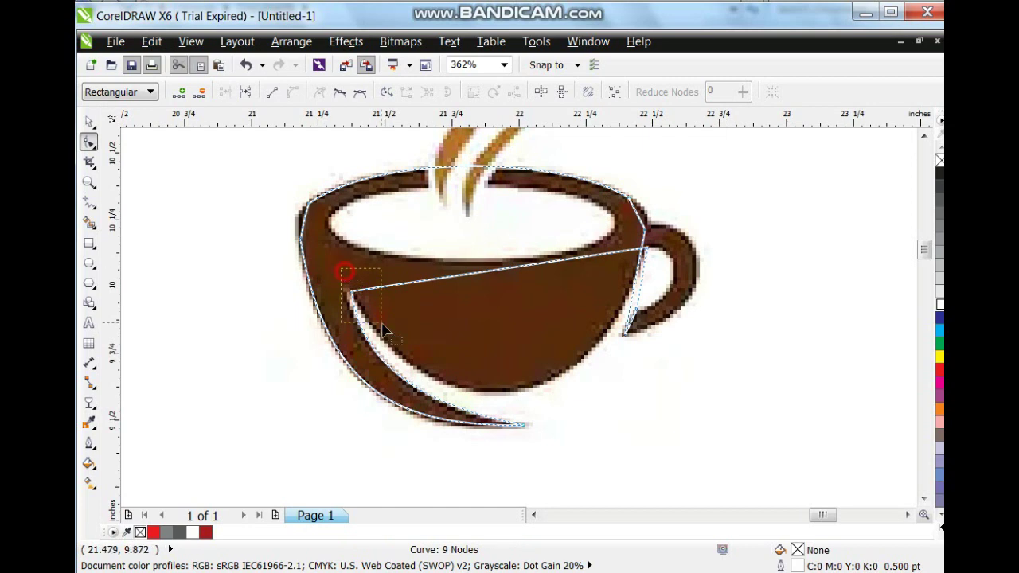
left_click_drag(446, 289, 503, 391)
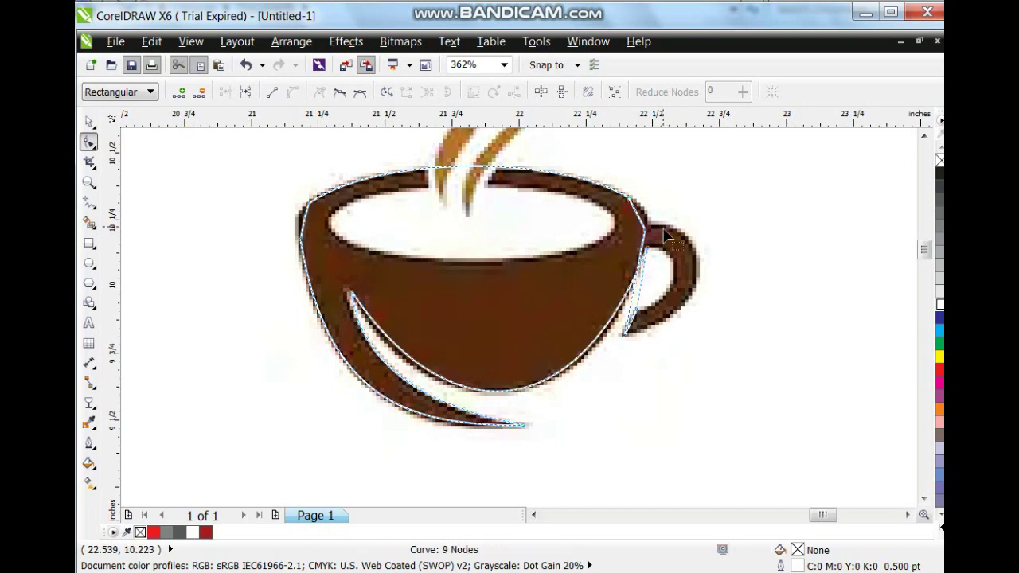
Bend the short outline segment at the cup's left rim corner to match the rounded edge
left_click_drag(642, 223, 648, 229)
left_click(89, 182)
left_click(289, 178)
left_click(87, 144)
mouse_move(430, 307)
left_mouse_down()
mouse_move(423, 287)
mouse_move(419, 300)
left_mouse_up()
left_click(90, 182)
right_click(350, 232)
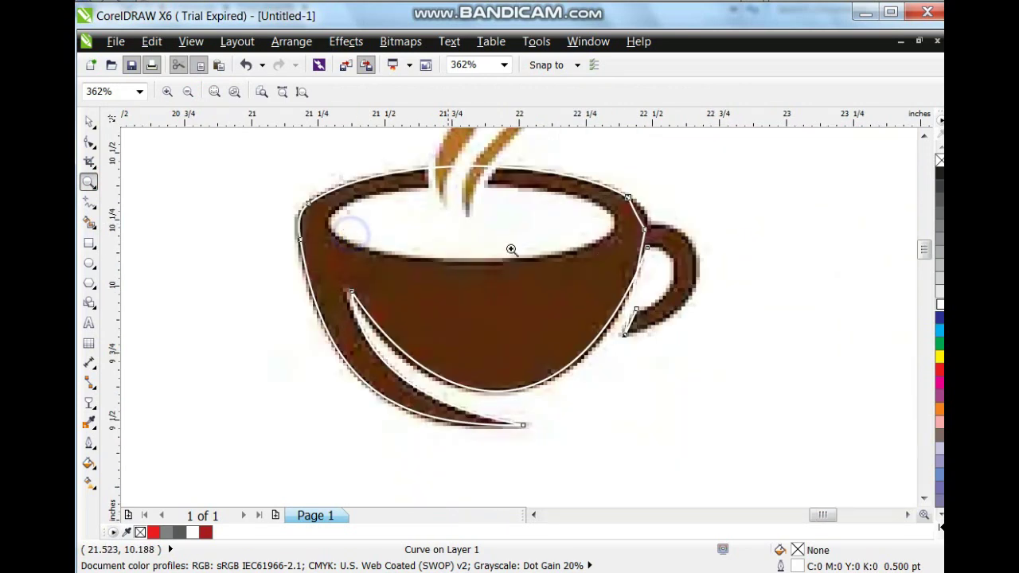
Bend the short outline segment at the cup's right rim corner, above the handle, to match the rounded edge
left_click_drag(601, 166, 721, 280)
left_click(89, 142)
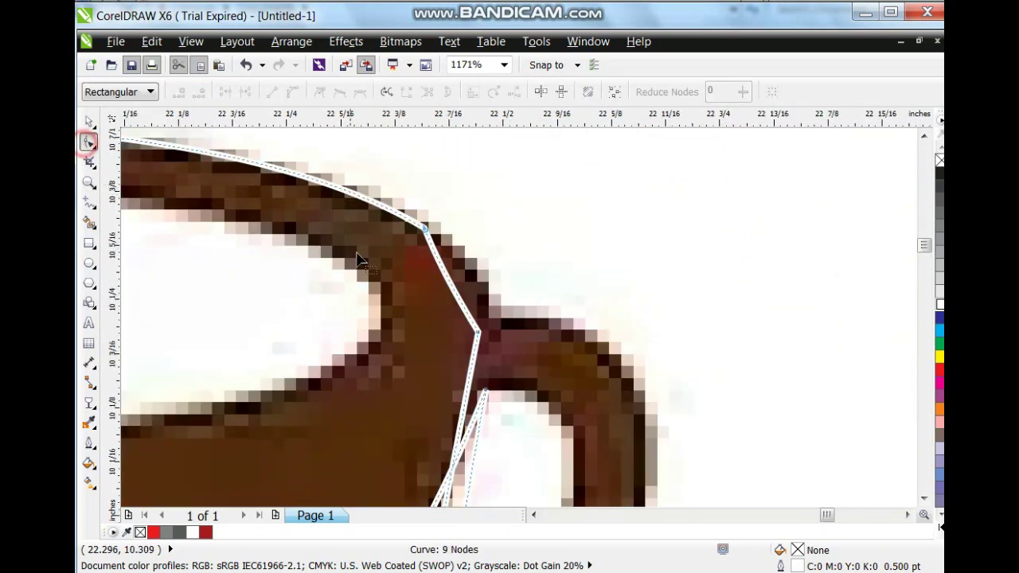
left_click_drag(449, 277, 470, 284)
left_click(89, 181)
scroll(378, 286, "down", 2)
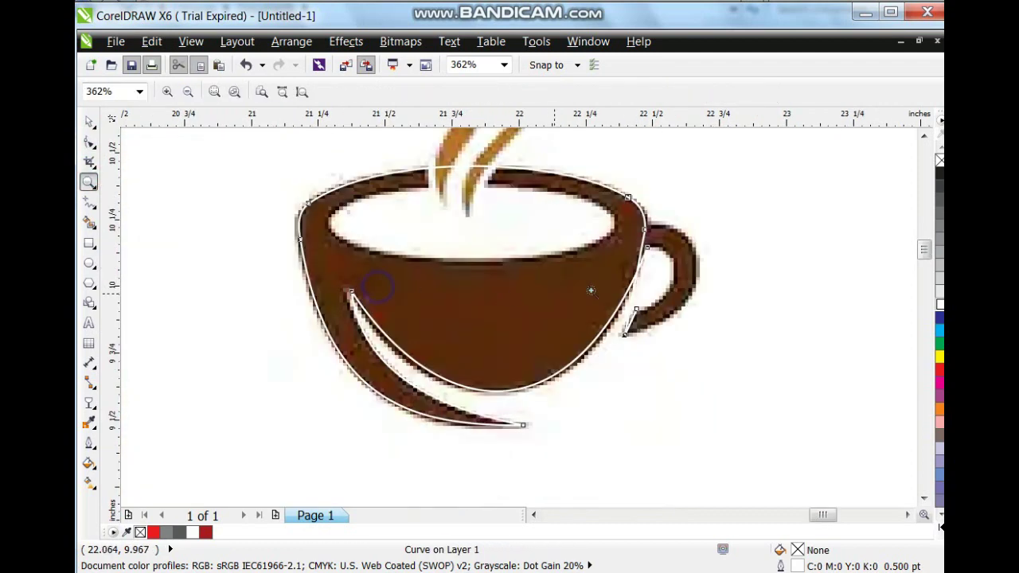
left_click_drag(208, 167, 732, 443)
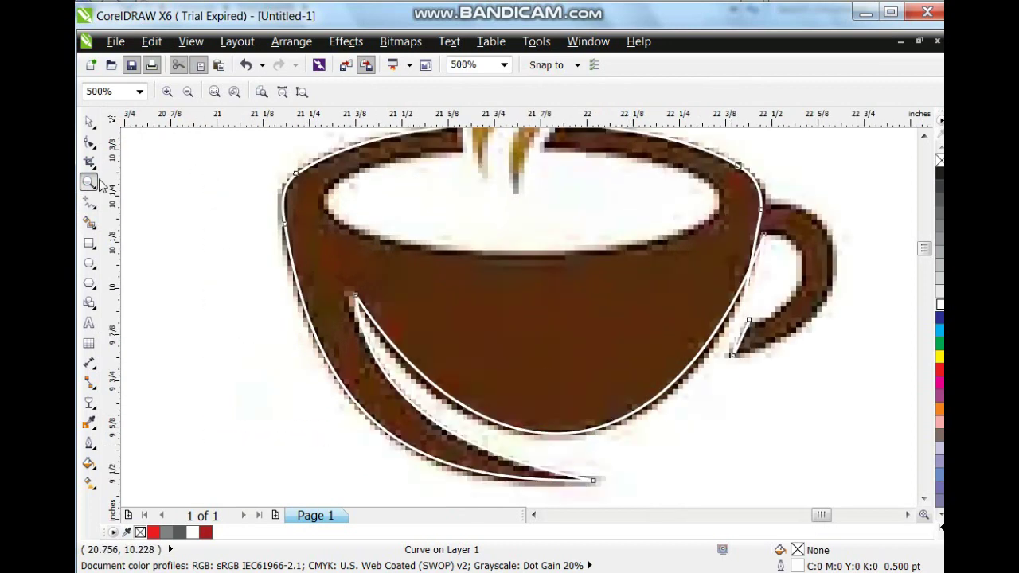
left_click(90, 142)
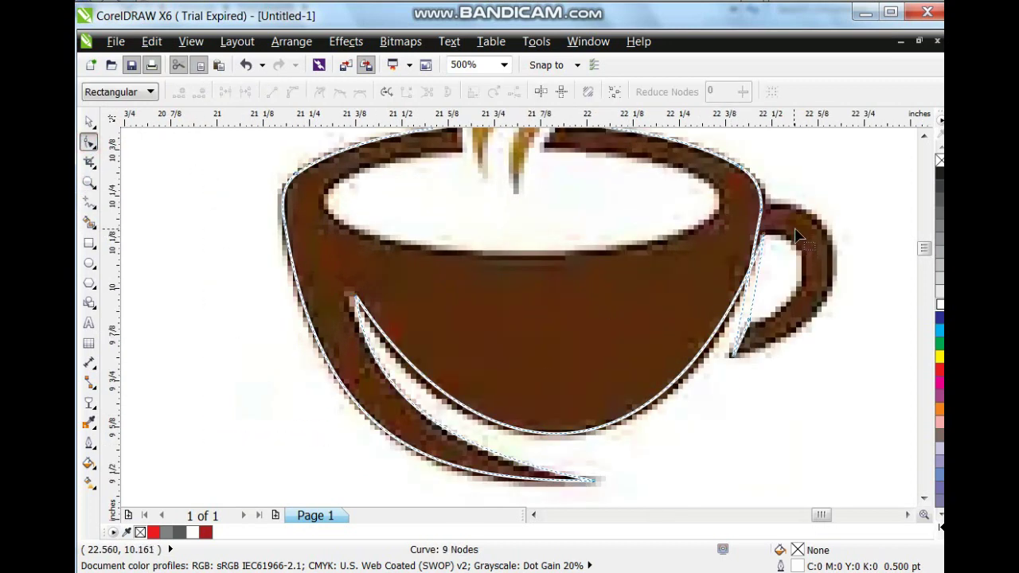
Bend the outline segment along the cup handle's outer edge so it follows the handle's curve
left_click_drag(786, 213, 847, 221)
left_click_drag(742, 309, 825, 345)
left_click_drag(812, 276, 832, 279)
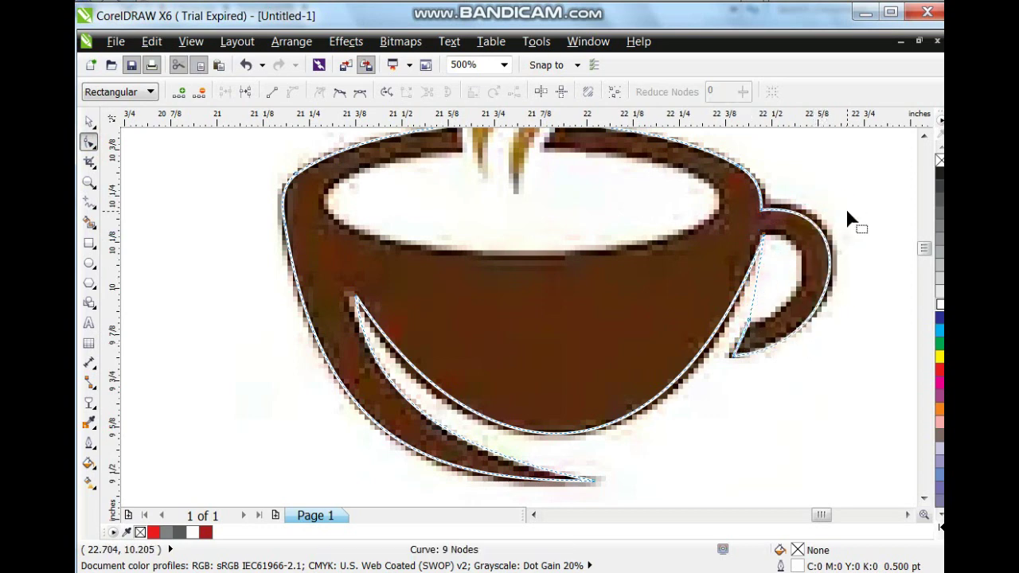
Bend the outline segments along the bowl's edge inside the handle and the handle's inner edge, and finish the cup outline
left_click_drag(758, 270, 775, 271)
left_click_drag(773, 232, 718, 253)
left_click_drag(783, 263, 822, 233)
left_click_drag(771, 293, 809, 324)
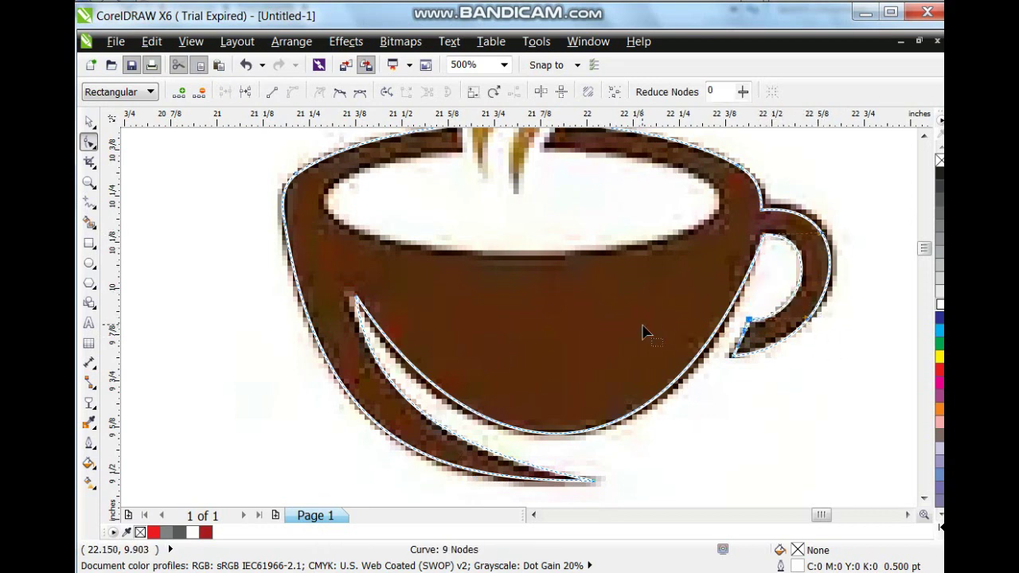
left_click(89, 121)
scroll(446, 300, "down", 2)
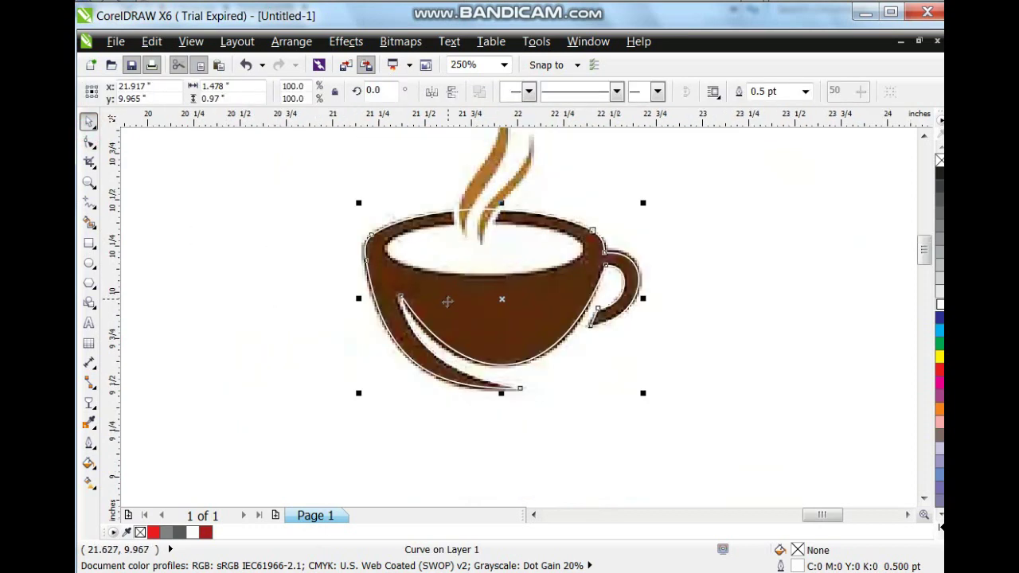
key("Escape")
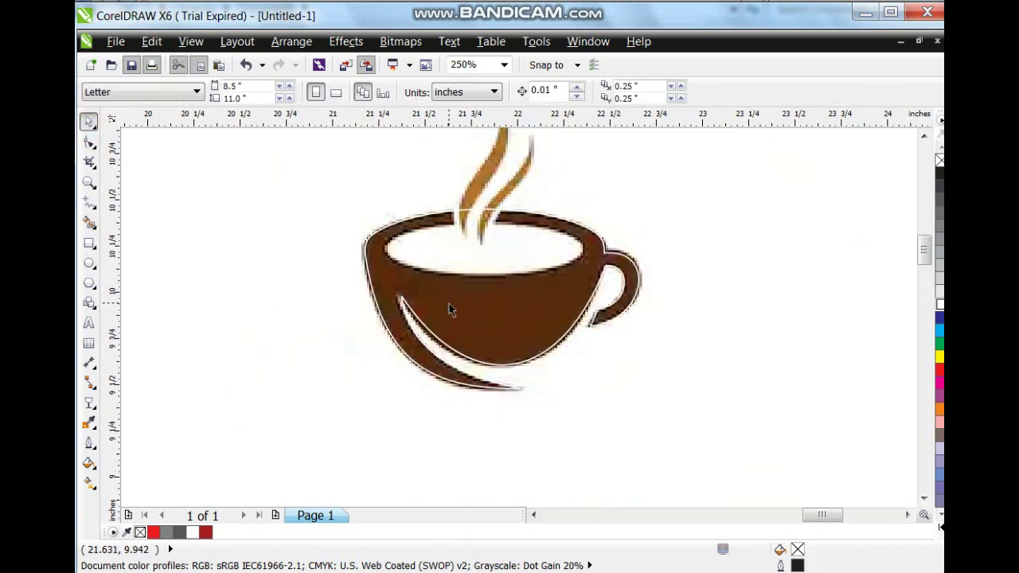
Draw an ellipse about 1.06 by 0.28 inches over the cup's opening and combine it with the cup outline
left_click(88, 262)
left_click_drag(384, 219, 585, 277)
key("space")
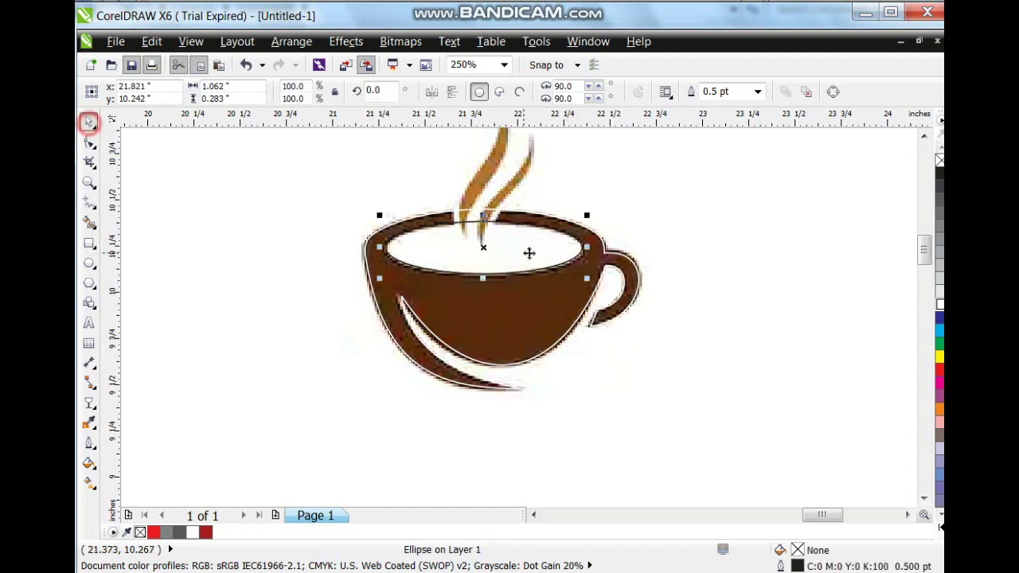
left_click(538, 215, "shift")
left_click(480, 90)
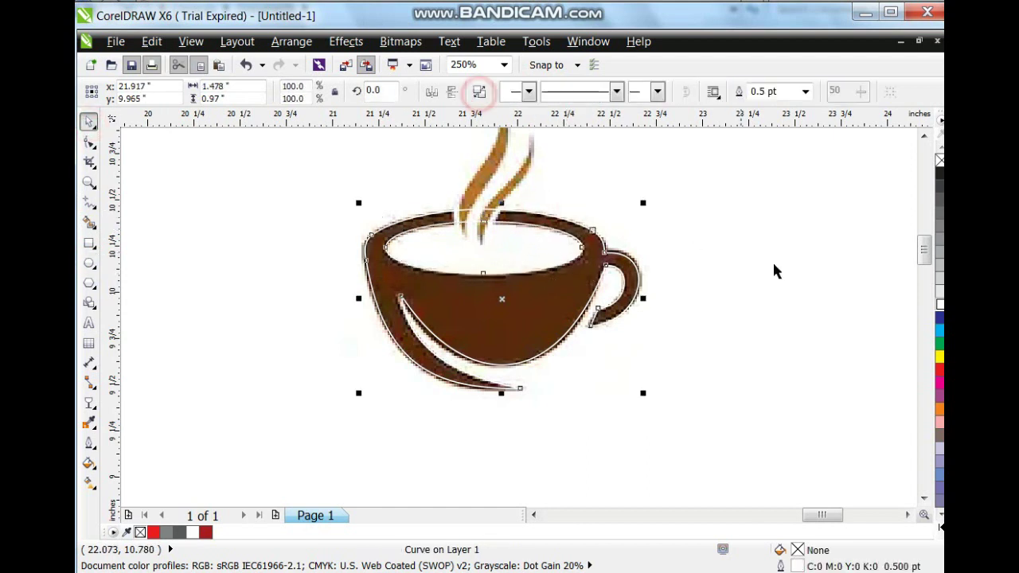
Fill the combined cup shape with black and move it off the bitmap to the empty area beside it
left_click(940, 174)
left_click_drag(448, 328, 769, 328)
left_click(580, 221)
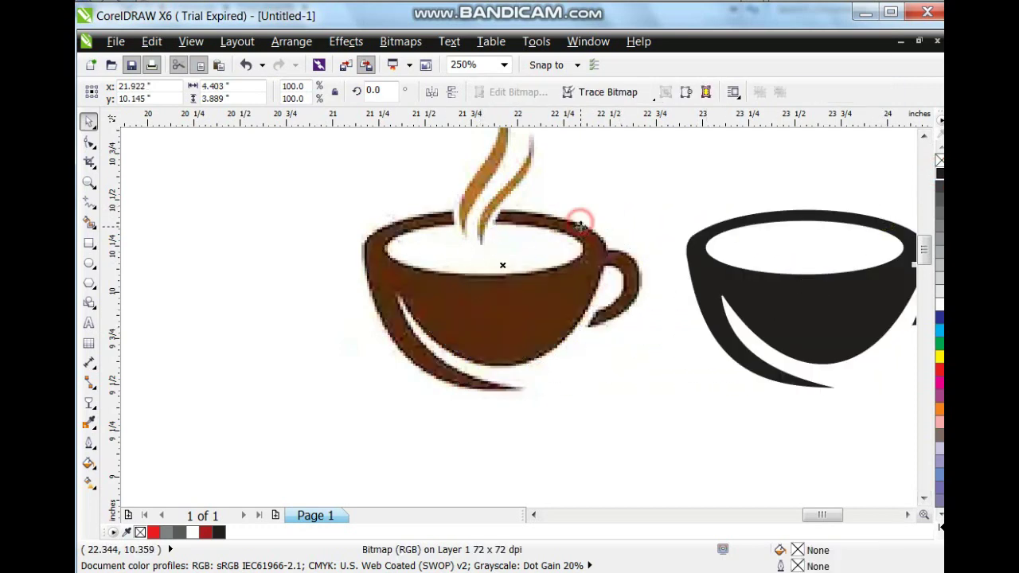
Draw a straight line from the base to the tip of the thicker steam wisp on the bitmap
key("shift+F2")
key("Escape")
left_click(88, 182)
left_click_drag(437, 207, 598, 317)
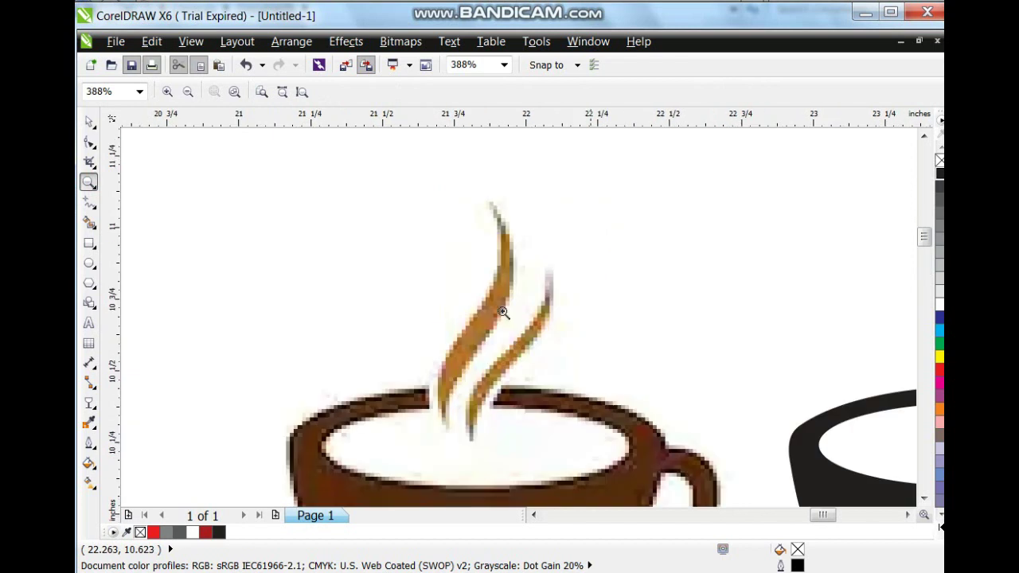
left_click(89, 203)
left_click(444, 427)
left_click(489, 207)
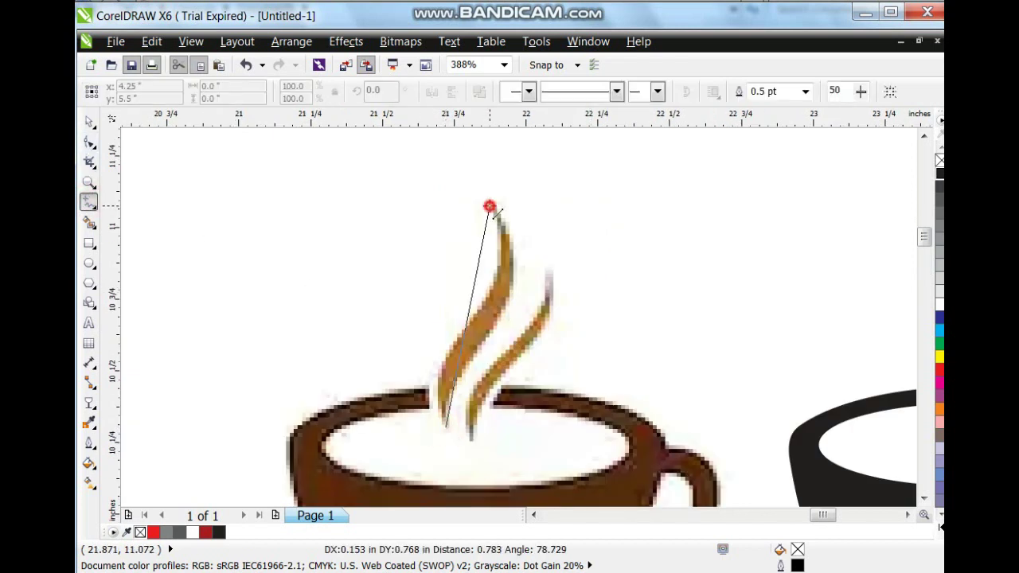
Convert the steam line to a curve and bend it into an S along the wisp's left edge
left_click(88, 141)
left_click_drag(338, 189, 548, 468)
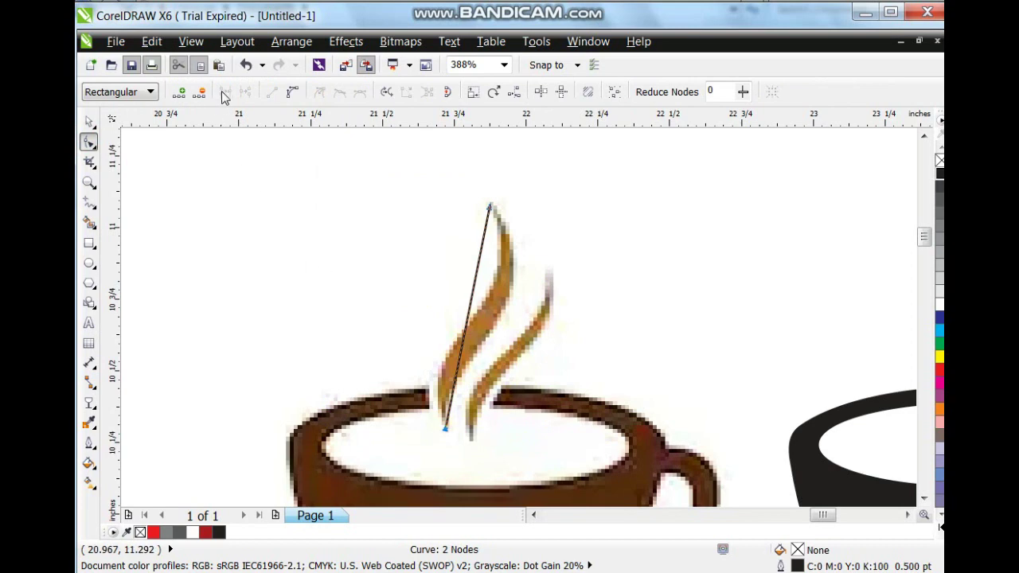
left_click(291, 93)
left_click_drag(459, 360, 409, 348)
left_click_drag(476, 281, 494, 331)
Duplicate the S-curve along the thicker wisp's right edge and combine the two curves
left_click(88, 121)
left_click(487, 296, "shift")
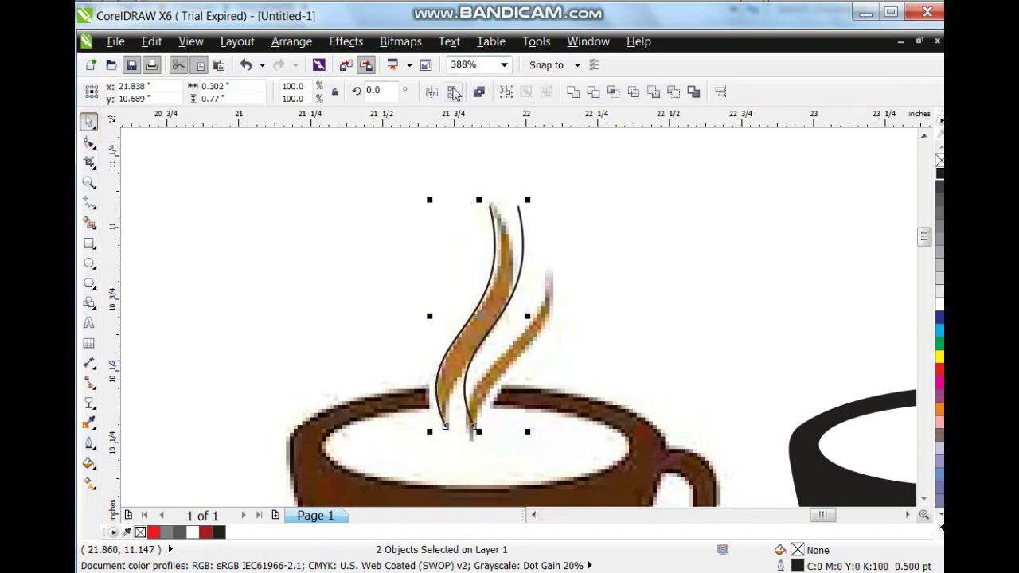
left_click(476, 92)
Join the two upper end nodes and the two lower end nodes to close the steam shape
left_click(88, 141)
left_click(433, 177)
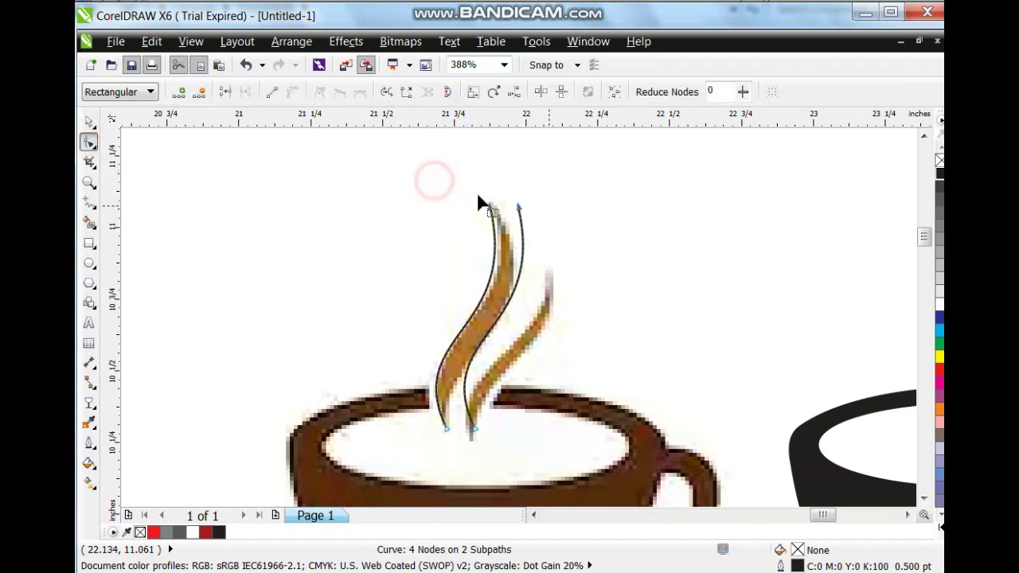
left_click(226, 92)
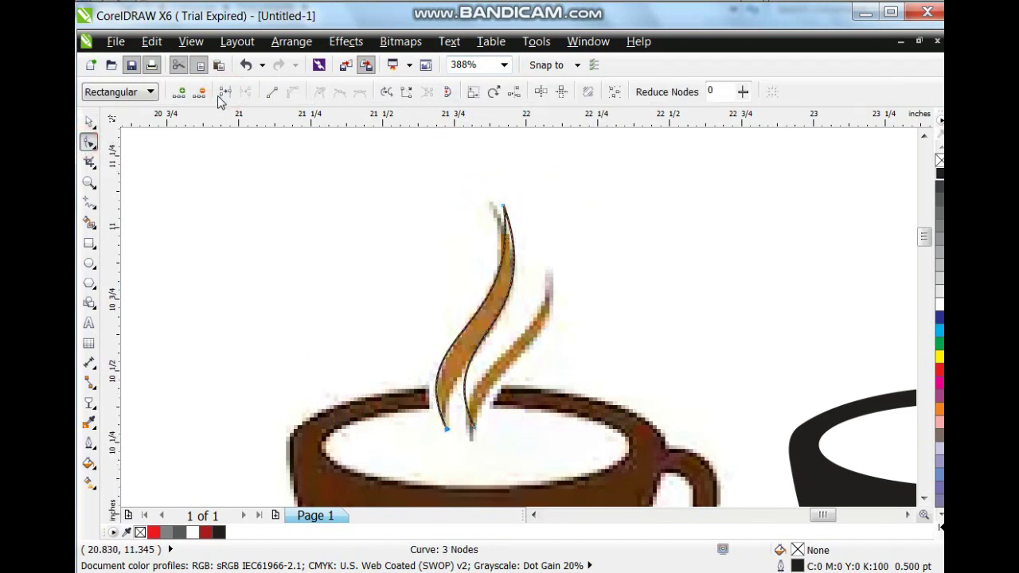
left_click(223, 91)
left_click(88, 122)
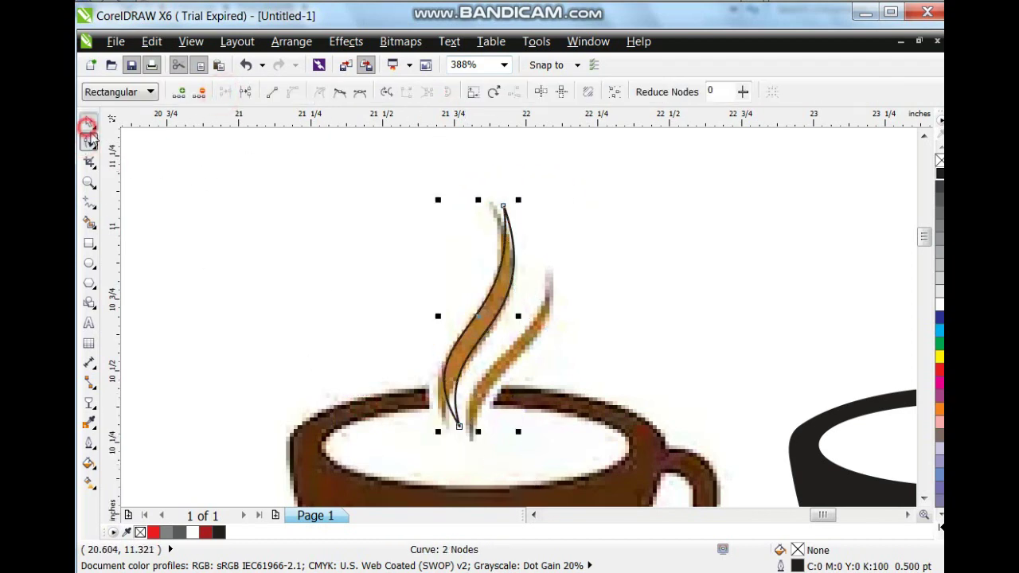
Copy the steam shape onto the thinner wisp, scaled to 69.4% and rotated to 349°
left_click_drag(480, 317, 506, 328)
right_click(507, 328)
left_click_drag(544, 215, 535, 293)
left_click(517, 327)
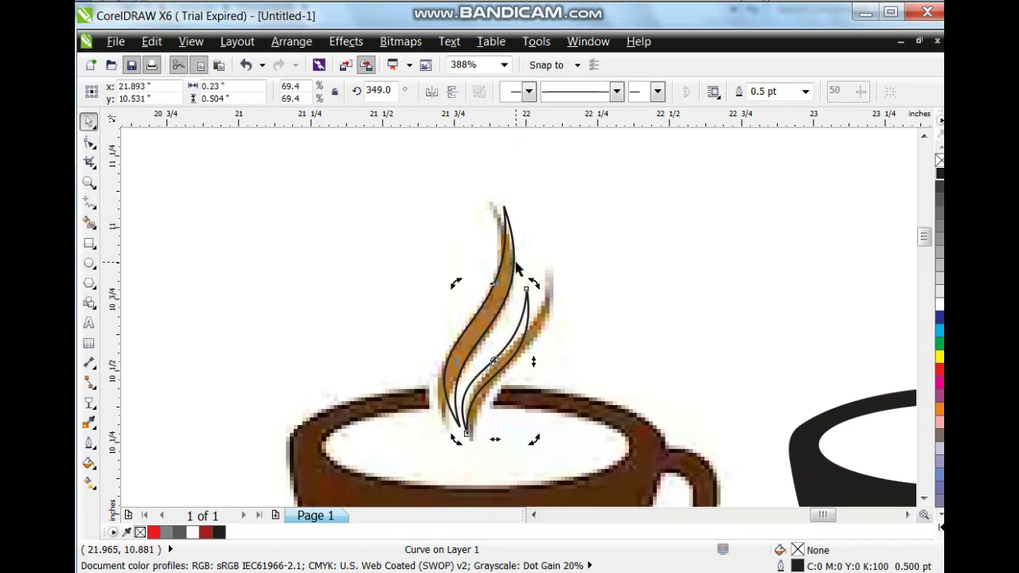
Fill both steam shapes with black and move them from the bitmap to above the vector cup
left_click(516, 265, "shift")
scroll(768, 251, "down", 2)
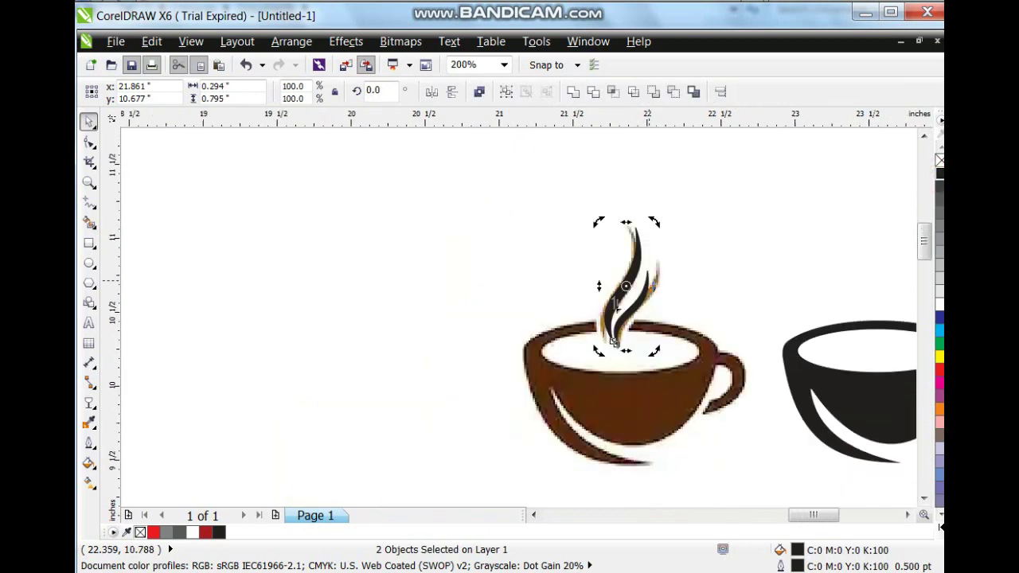
left_click(909, 514)
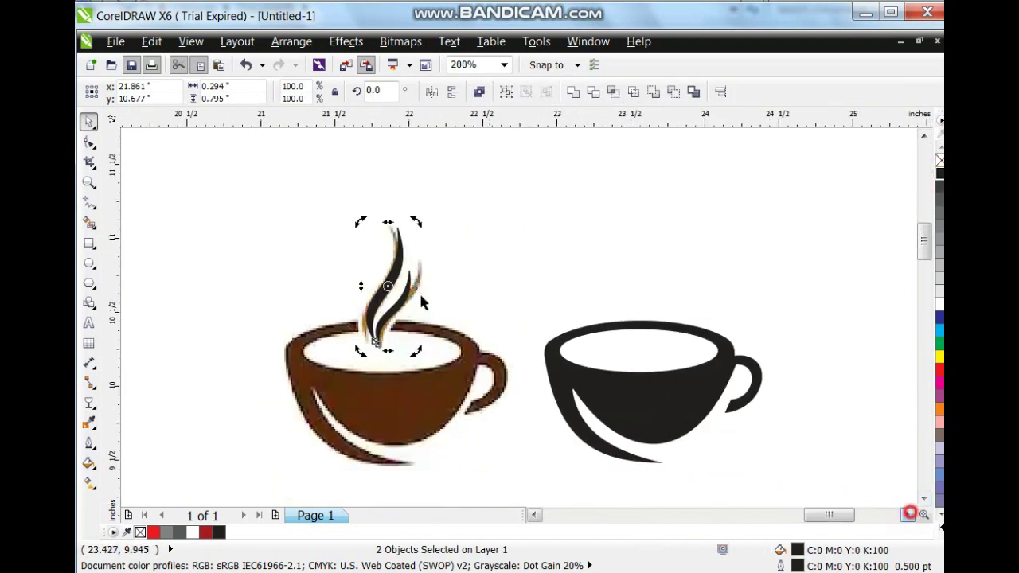
left_click_drag(400, 266, 647, 288)
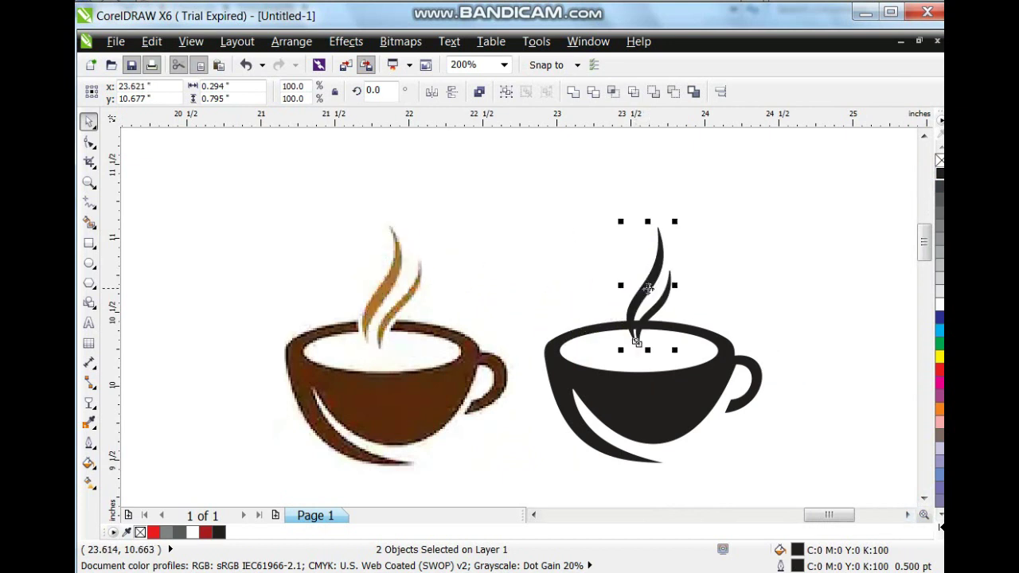
left_click(533, 297)
Trim a gap in the vector cup's rim around the steam with a small rectangle, and delete the rectangle
left_click(89, 243)
left_click_drag(622, 313, 651, 346)
key("space")
left_click(666, 422, "shift")
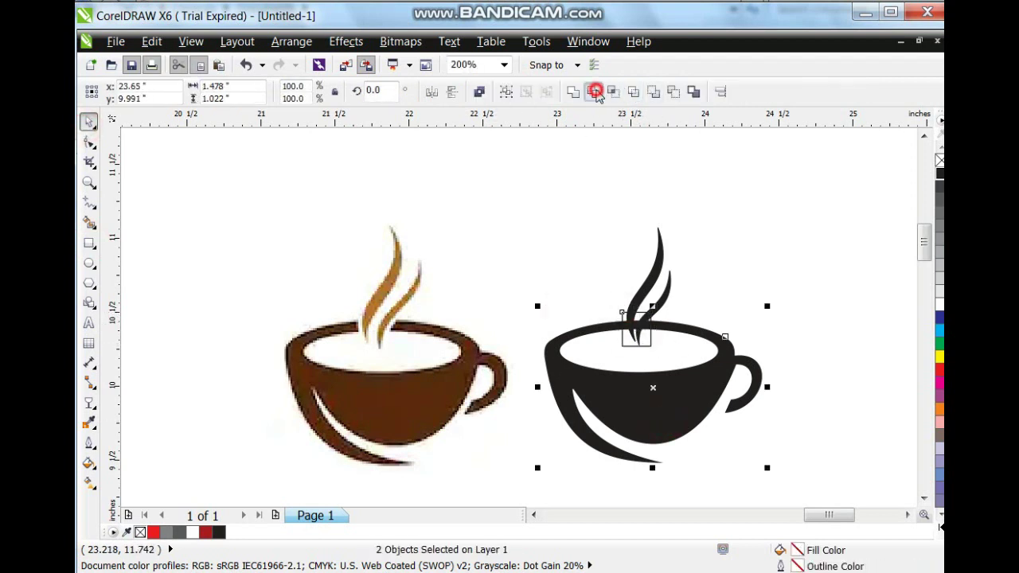
left_click(595, 91)
left_click(650, 335)
key("Delete")
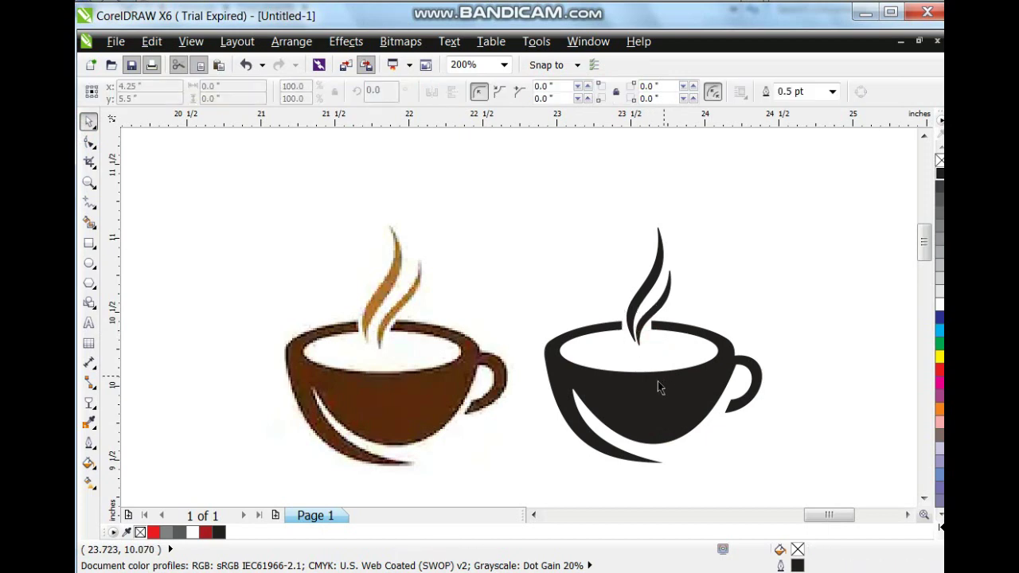
left_click(409, 404)
key("Delete")
key("ctrl+z")
left_click(525, 328)
Fill the vector cup with a uniform dark brown, C38 M83 Y96 K59
left_click(601, 395)
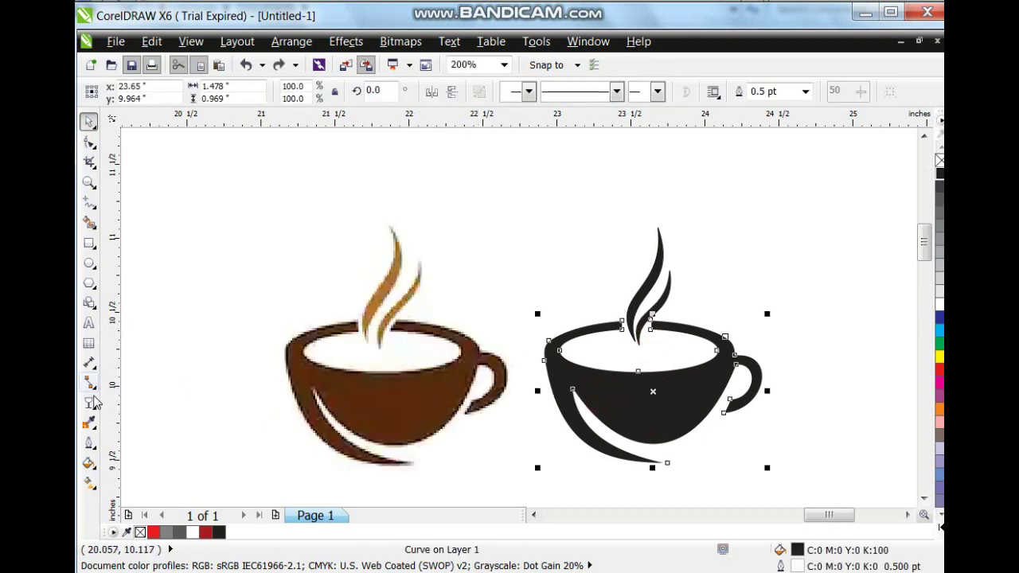
left_click(89, 465)
left_click(131, 332)
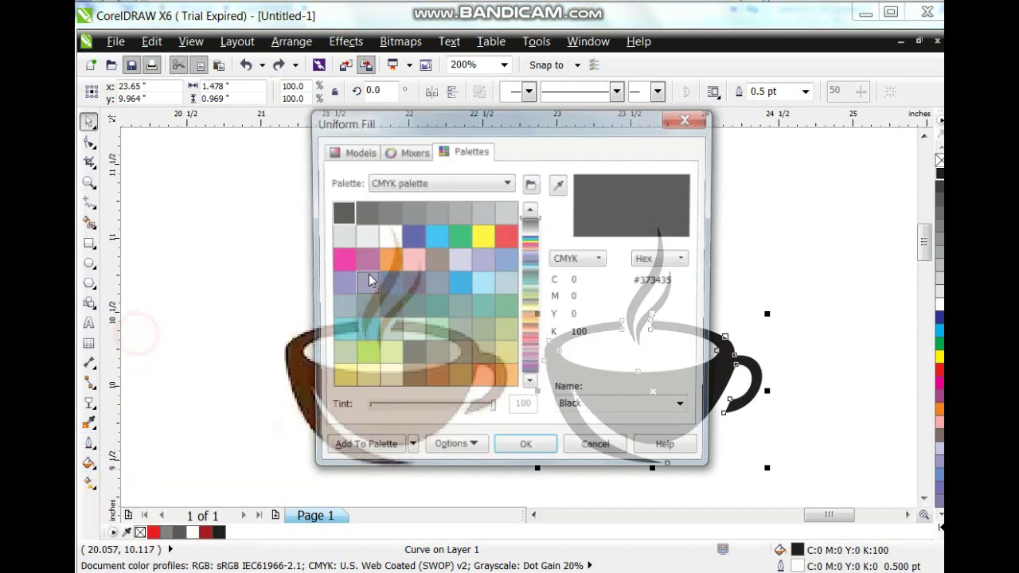
left_click(358, 153)
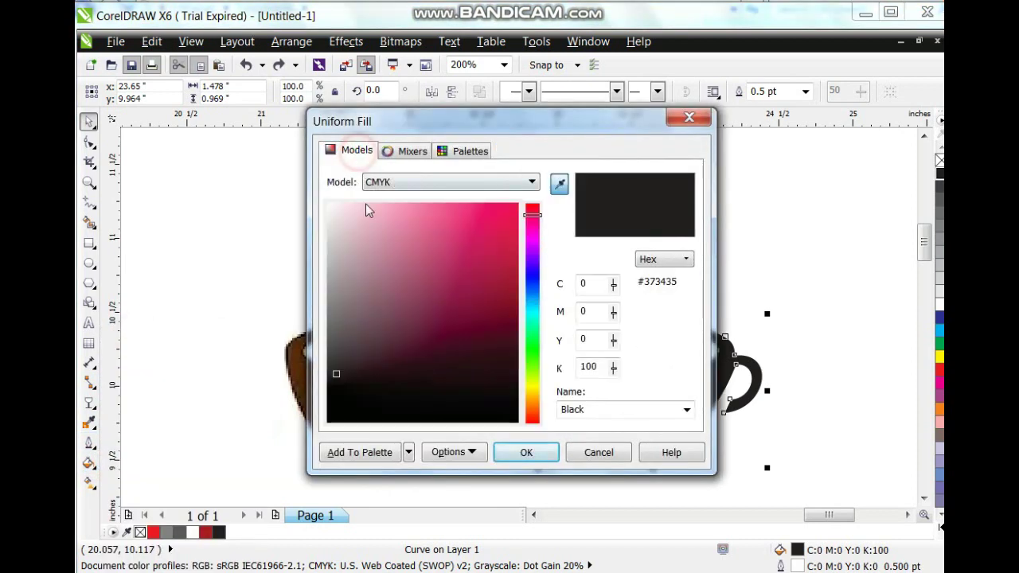
left_click(490, 297)
left_click(531, 411)
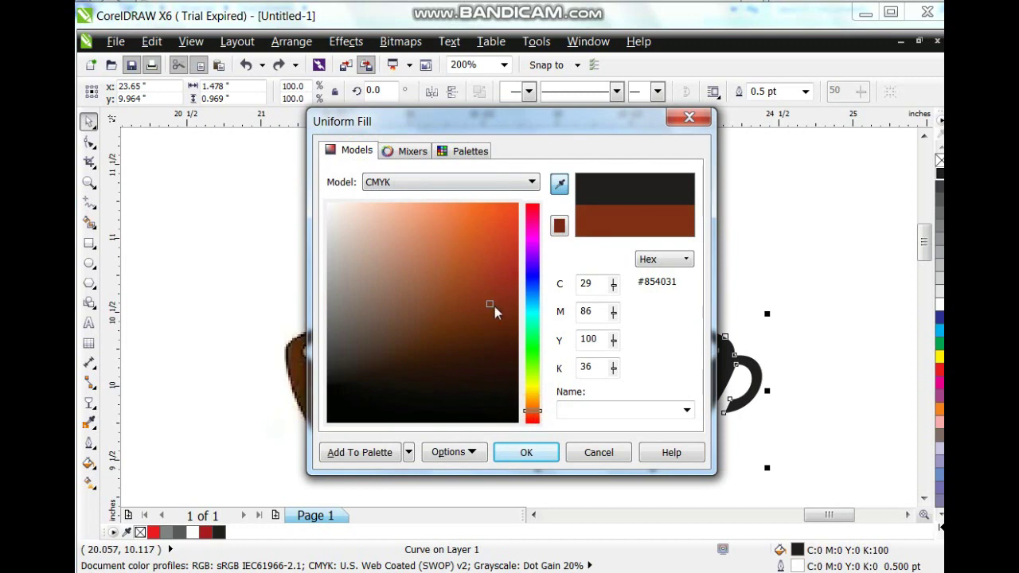
left_click(498, 331)
left_click(527, 454)
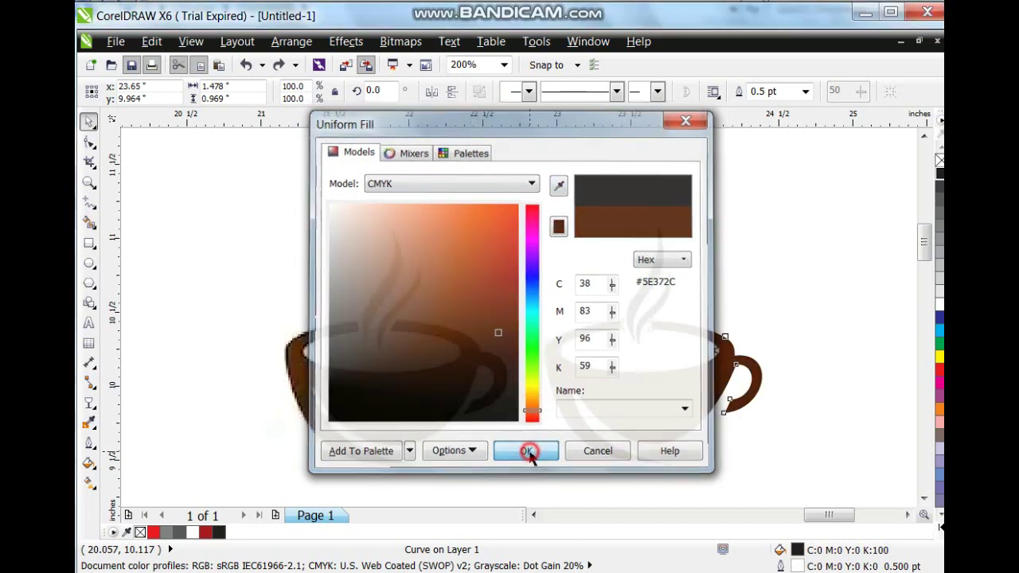
Fill both steam shapes with a uniform golden brown, C33 M53 Y100 K15
left_click(663, 281)
left_click(670, 293)
left_click(656, 270, "shift")
left_click(90, 463)
left_click(136, 331)
left_click(346, 151)
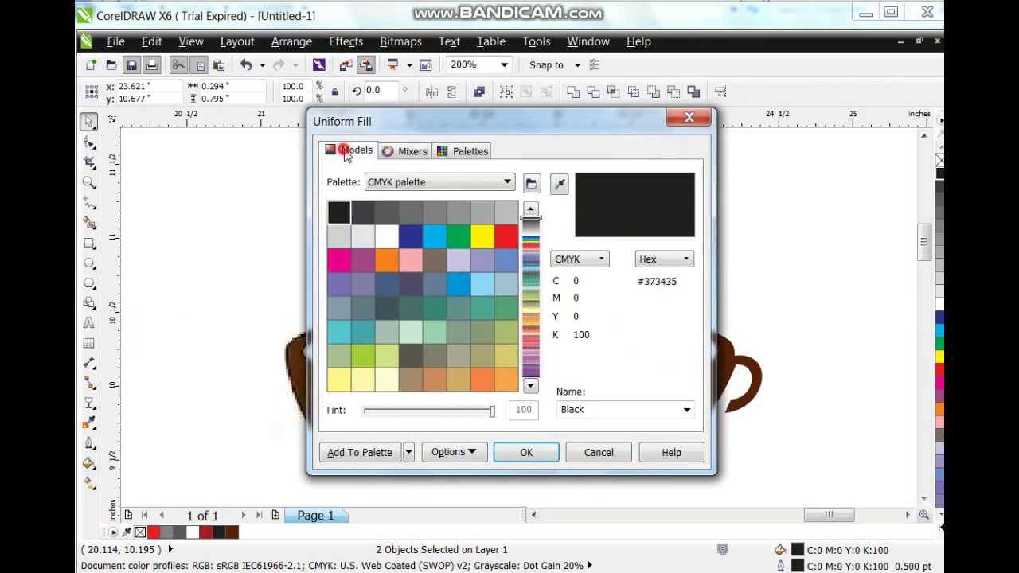
left_click_drag(530, 406, 532, 393)
left_click_drag(476, 340, 463, 282)
left_click_drag(533, 398, 534, 406)
left_click(527, 452)
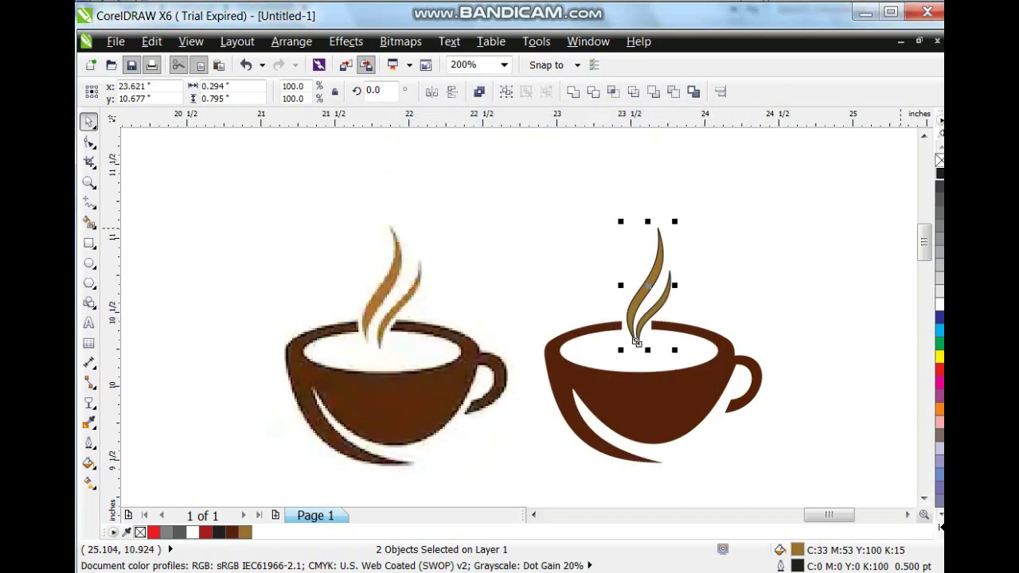
Delete the reference cup bitmap beside the vector logo
left_click(812, 238)
scroll(812, 239, "down", 2)
left_click(610, 293)
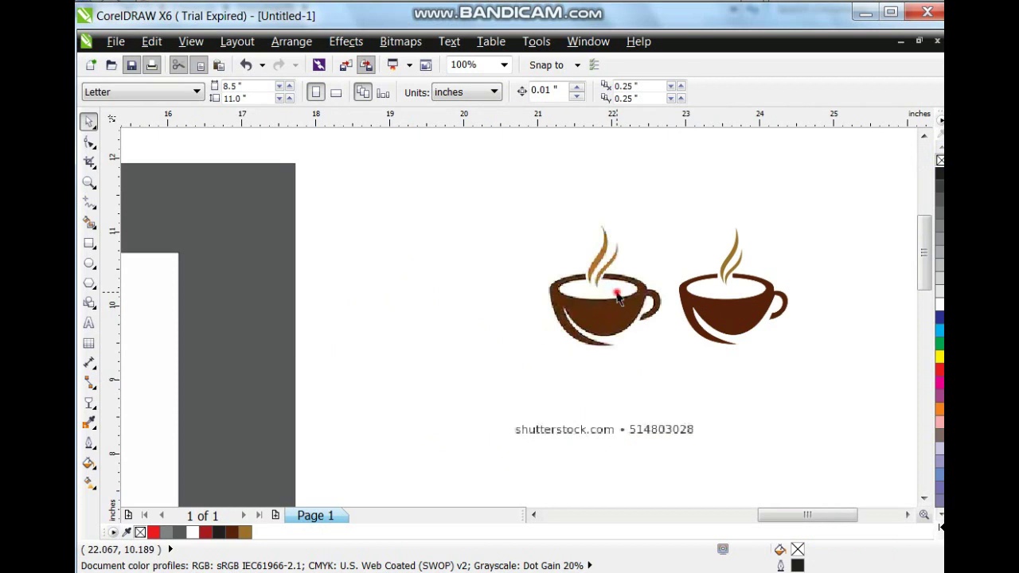
key("Delete")
Group the vector cup with its steam shapes and move the group to where the reference bitmap was
left_click_drag(545, 225, 831, 385)
key("ctrl+g")
left_click_drag(738, 308, 573, 309)
key("F4")
left_click(845, 0)
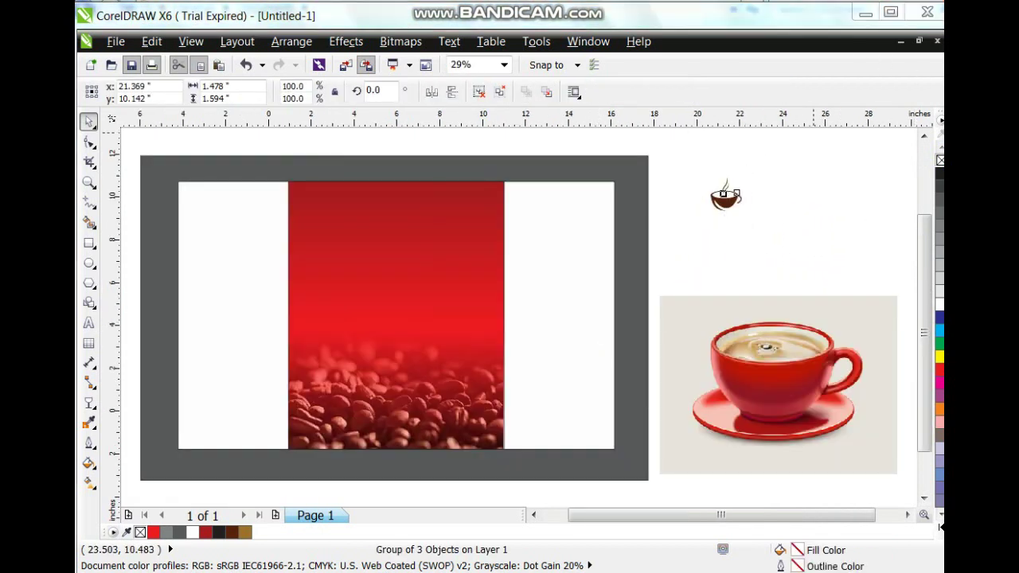
Enlarge the cup logo group above the red coffee cup picture
left_click(637, 268)
left_click(457, 294)
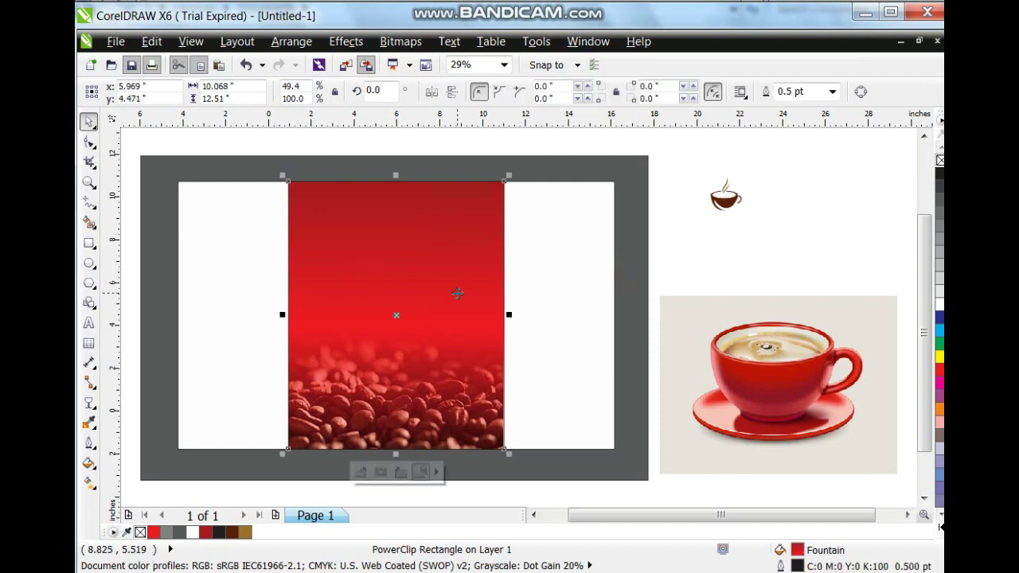
left_click_drag(773, 164, 751, 255)
left_click(753, 258)
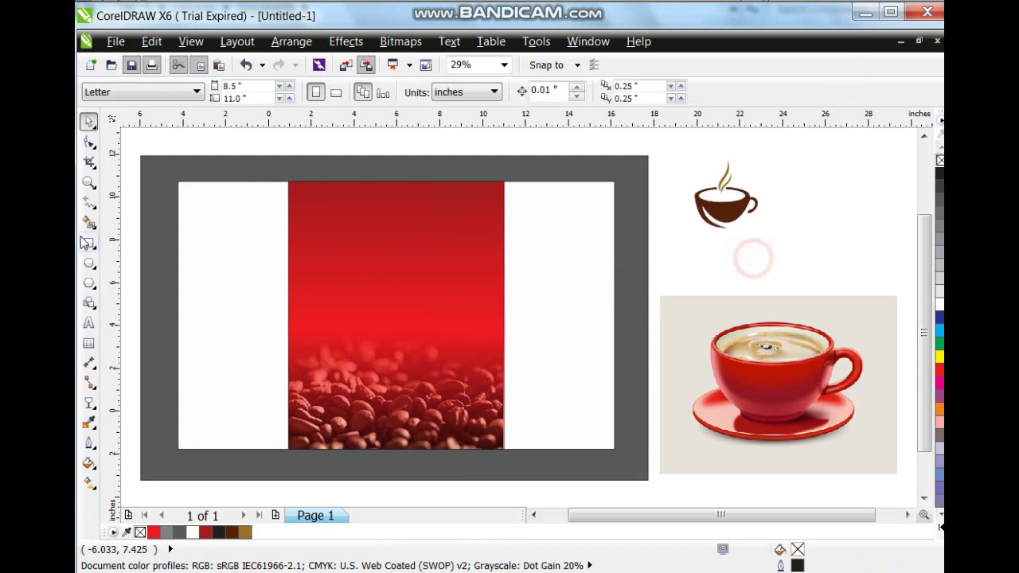
Draw a white-filled rectangle about 3.7 by 9.67 inches down from the red panel's upper edge, right of its middle
left_click(88, 242)
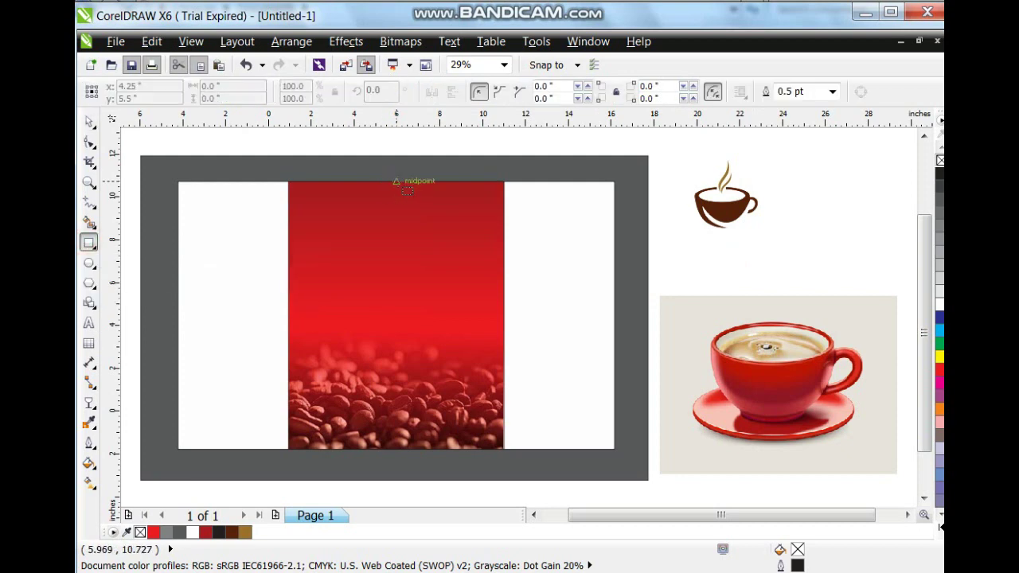
left_click_drag(405, 181, 484, 389)
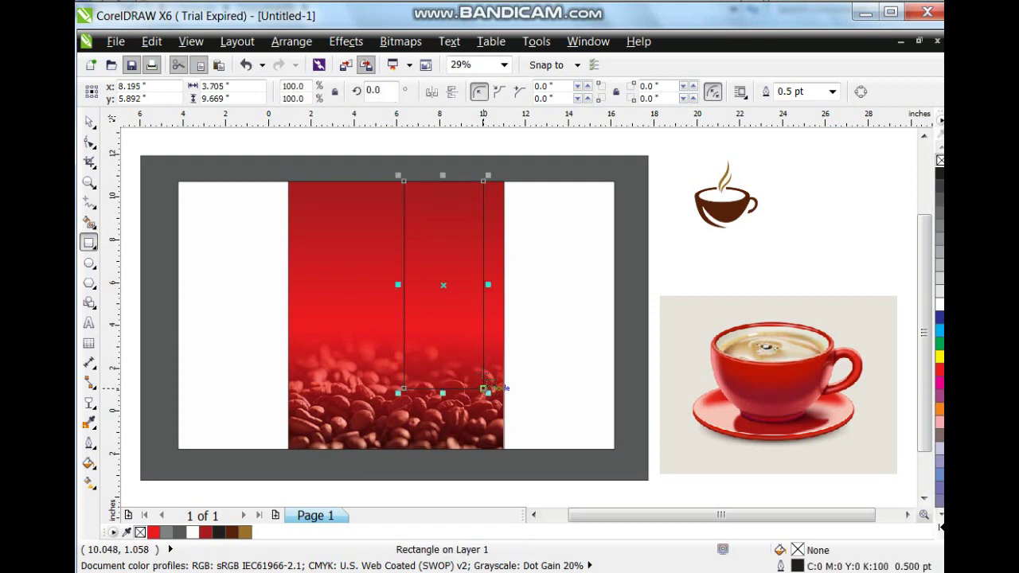
left_click(88, 143)
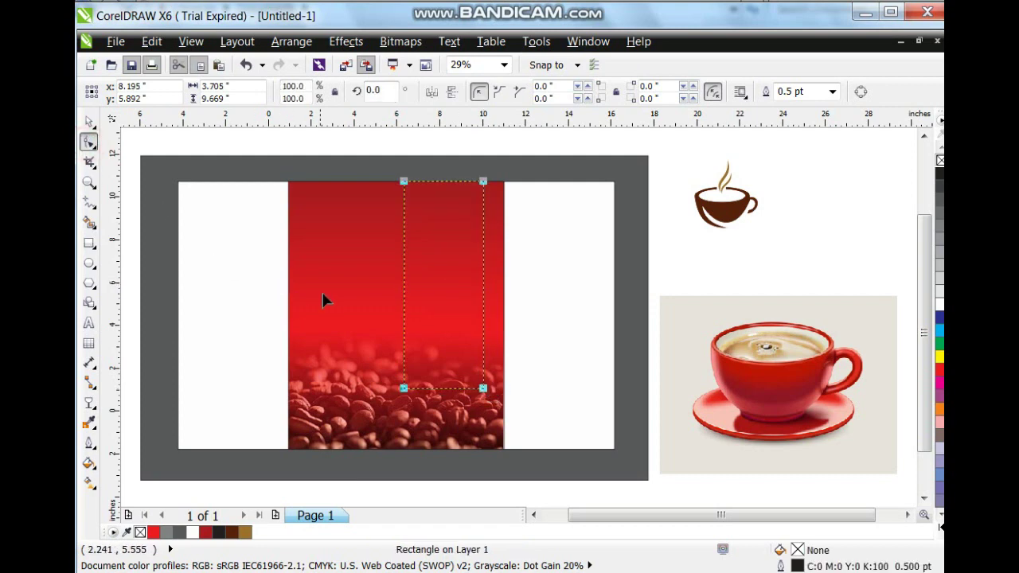
left_click(939, 305)
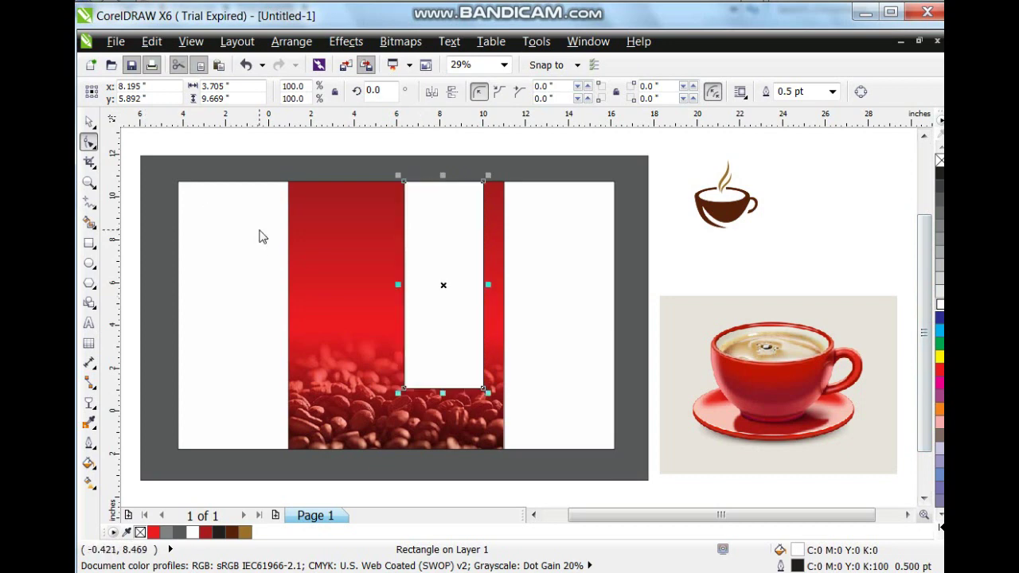
Convert the white rectangle on the red panel to curves
key("ctrl+q")
left_click(89, 120)
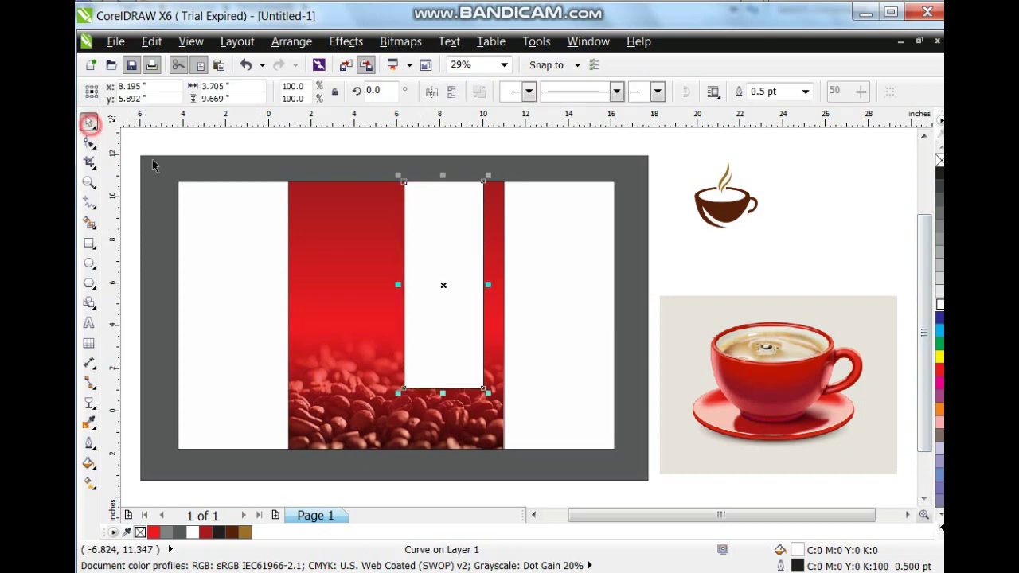
left_click(670, 249)
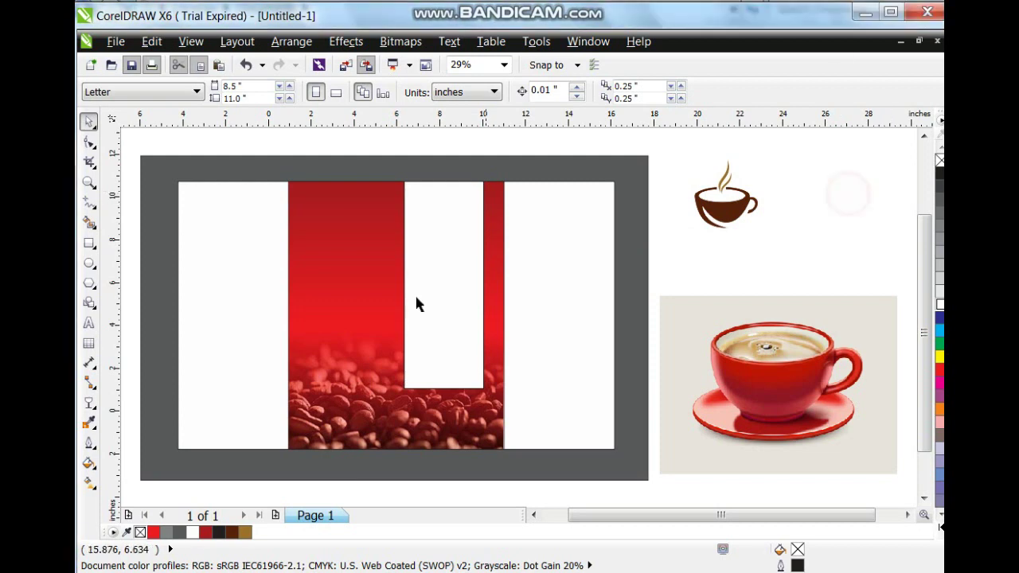
left_click(462, 291)
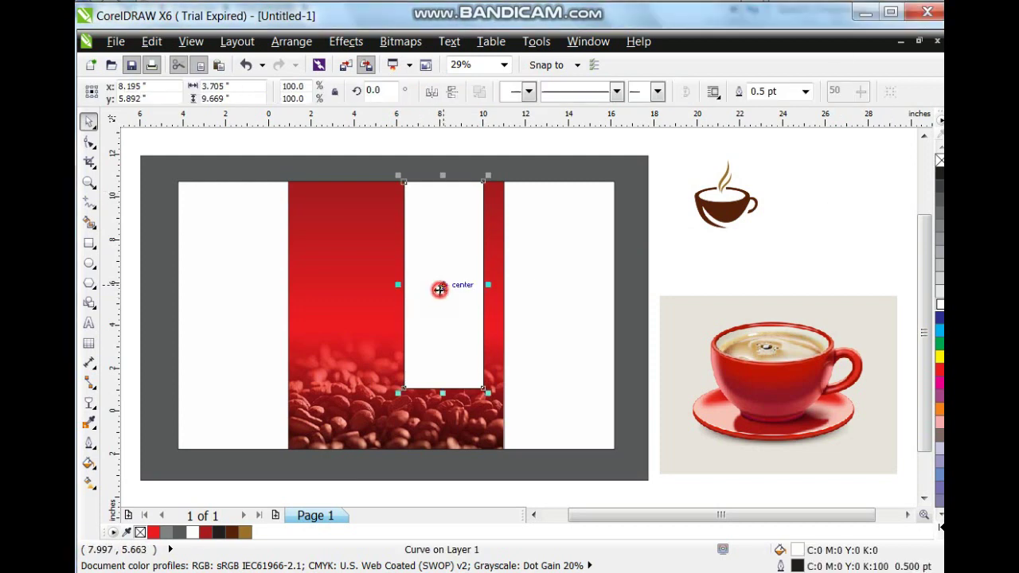
Draw a straight, slightly rising line across the lower part of the white strip, extending past both of its side edges
left_click(88, 182)
left_click_drag(532, 432, 532, 433)
key("F5")
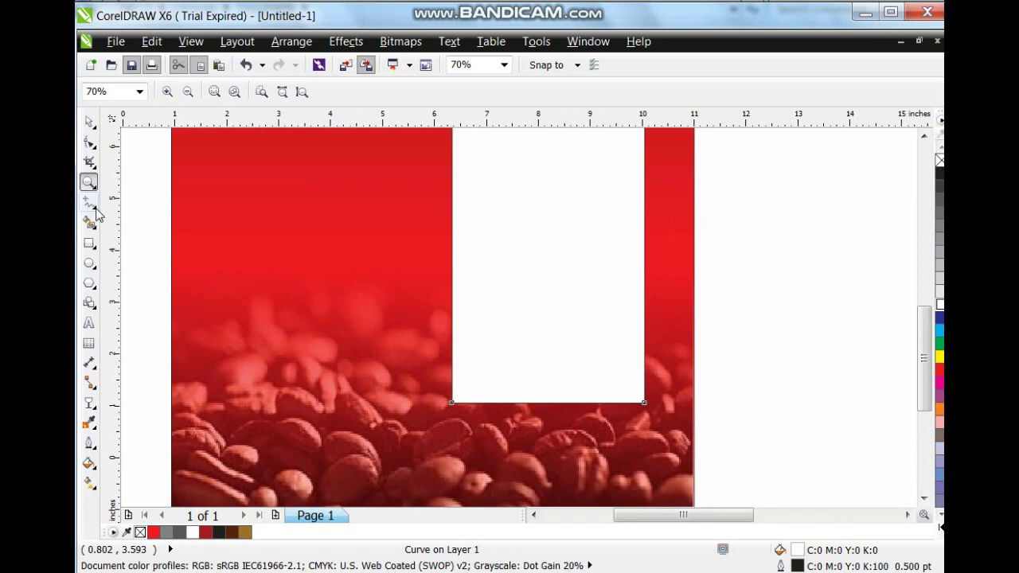
left_click(423, 330)
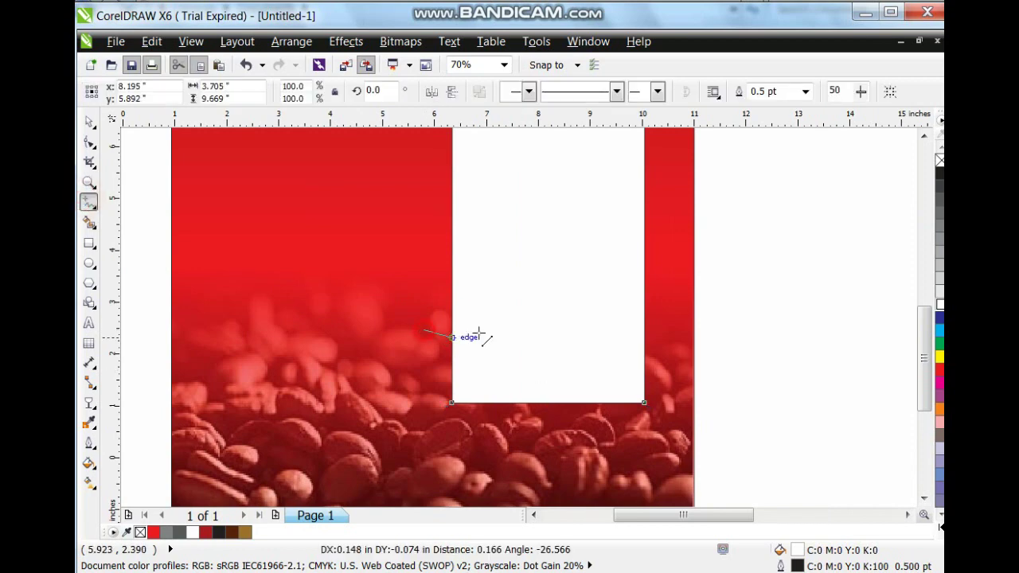
left_click(651, 273)
Convert the line to a curve and bend it into a gentle S-shaped wave crossing the white strip
left_click(88, 141)
left_click_drag(311, 228, 702, 390)
left_click(293, 92)
left_click_drag(407, 282, 471, 366)
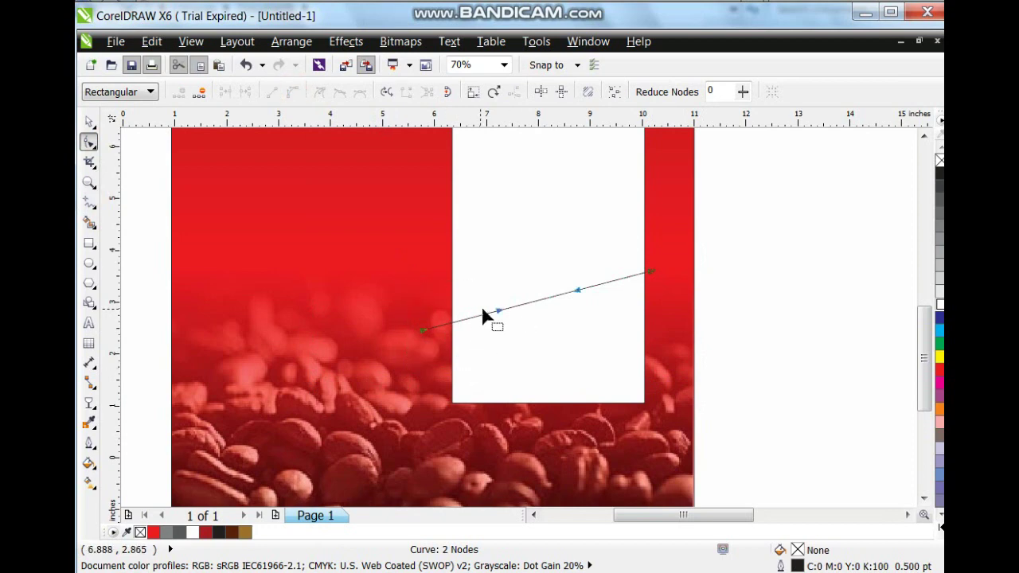
left_click_drag(498, 309, 493, 248)
left_click_drag(575, 290, 583, 339)
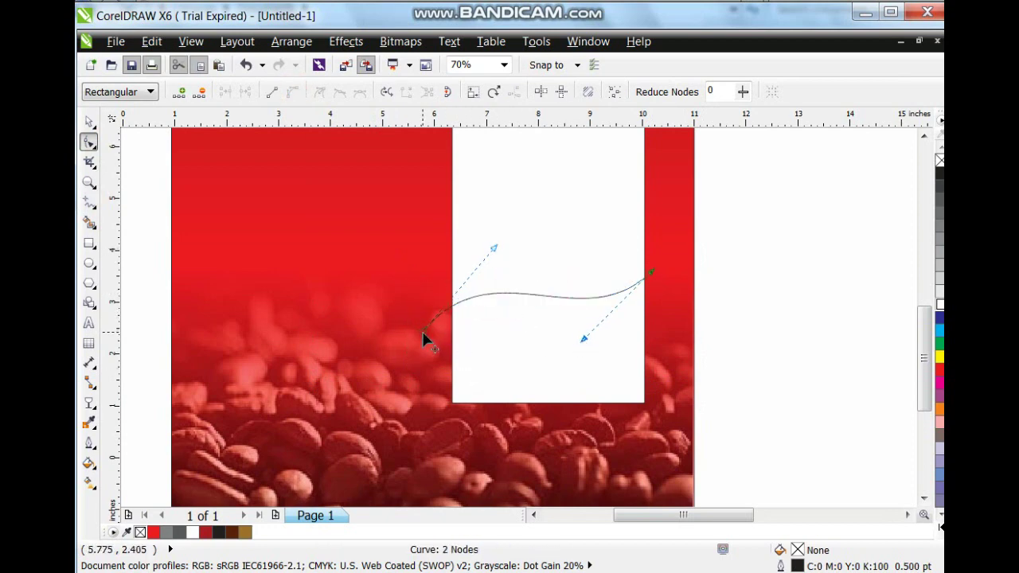
mouse_move(423, 338)
left_mouse_down()
mouse_move(432, 357)
mouse_move(436, 347)
left_mouse_up()
left_click_drag(506, 258, 504, 245)
Trim the white strip with the wave curve and break it apart into an upper and a lower piece
left_click(89, 123)
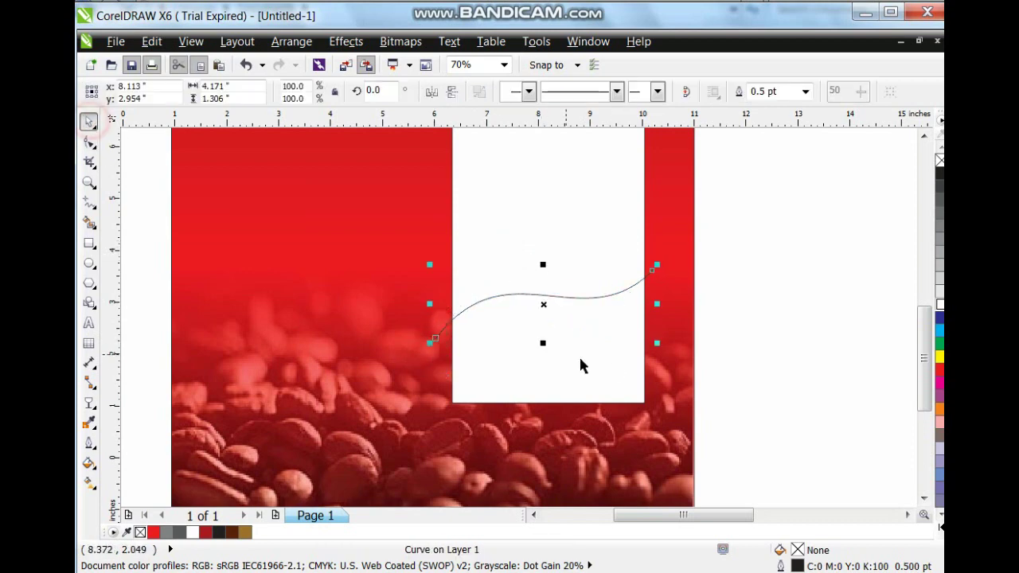
left_click(610, 361, "shift")
left_click(590, 90)
key("Escape")
left_click(591, 338)
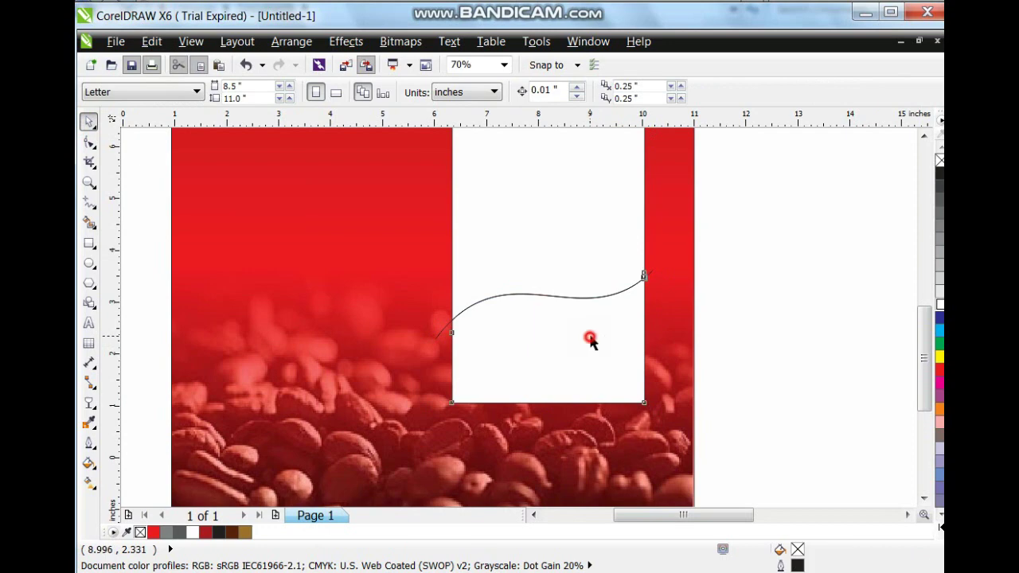
left_click(479, 94)
key("Escape")
Move the lower piece slightly down to leave a narrow wavy gap, and delete the wave curve line
left_click_drag(600, 347, 599, 358)
key("Delete")
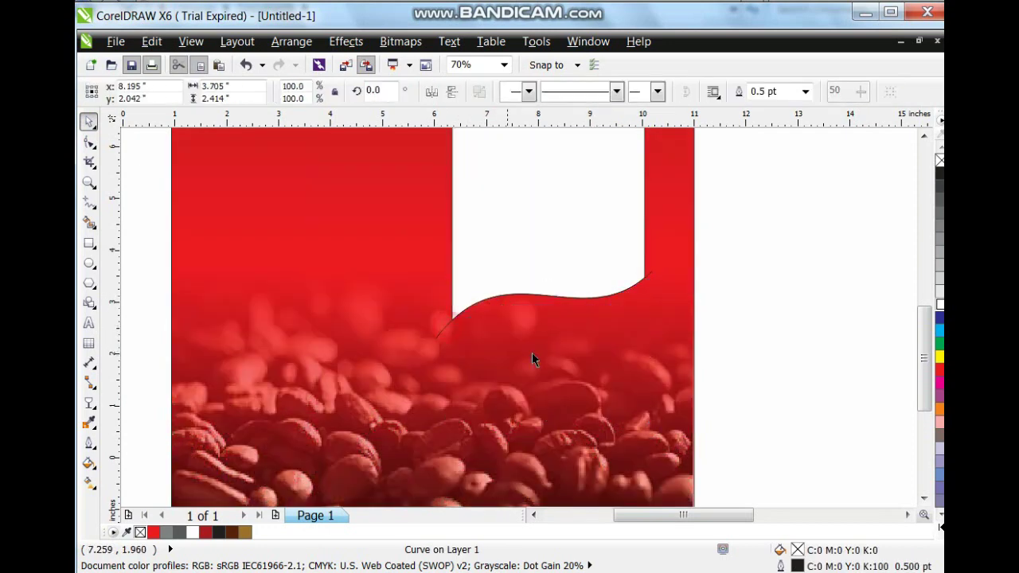
key("ctrl+z")
left_click(439, 330)
left_click(443, 332)
key("Delete")
Fill the lower wave-topped piece with a uniform dark green, C89 M35 Y100 K31
left_click(567, 356)
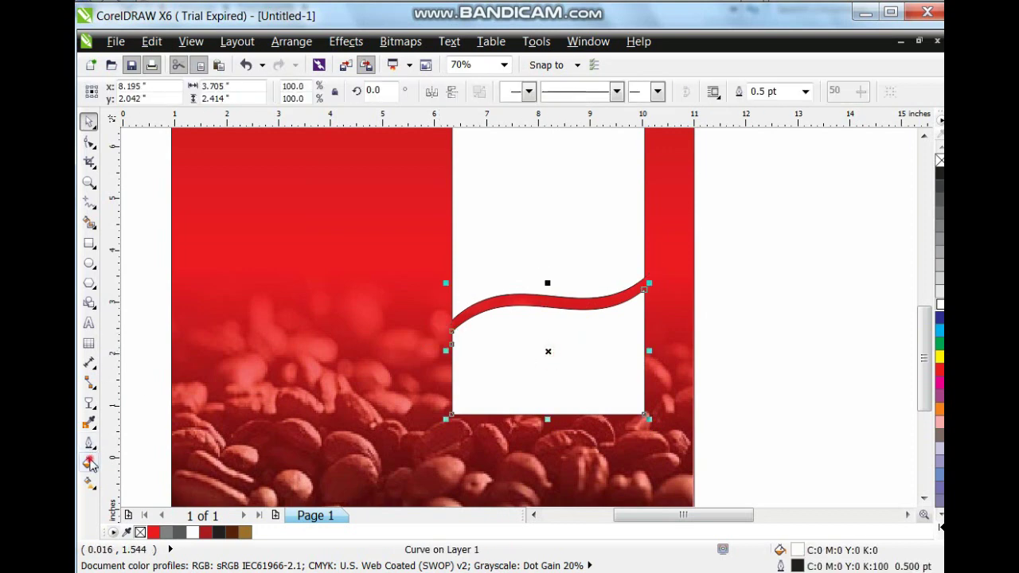
left_click(90, 463)
left_click(144, 334)
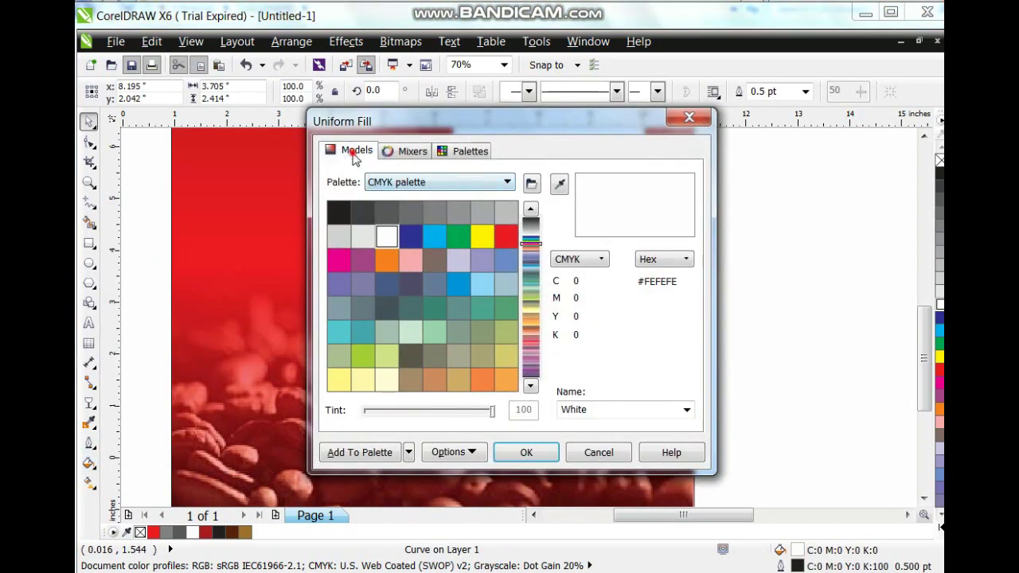
left_click(355, 153)
left_click(531, 346)
left_click(480, 331)
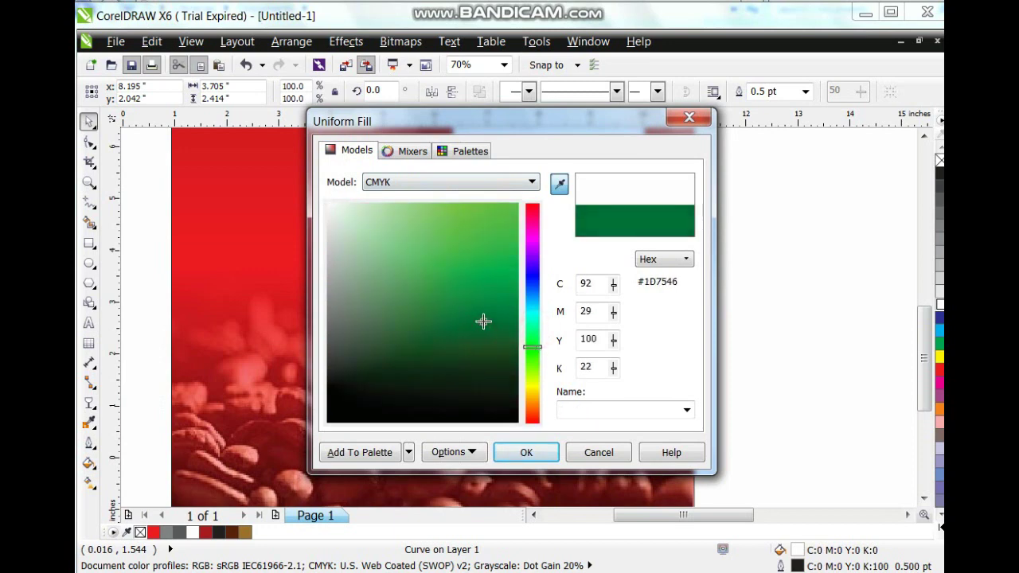
left_click(526, 452)
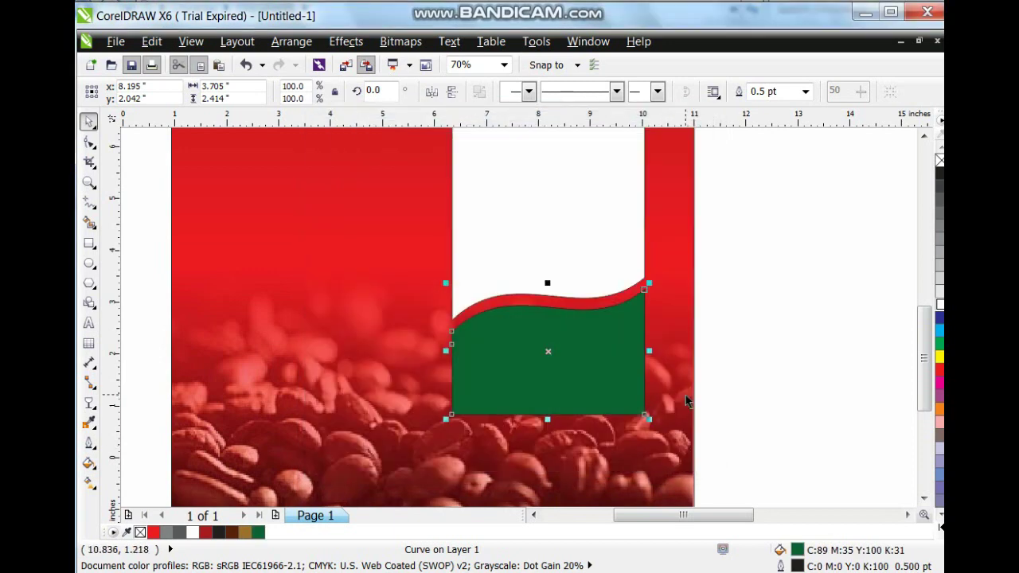
Apply a linear fountain fill to the lower piece, running from dark green at the wave down to yellow
key("g")
left_click_drag(536, 324, 546, 369)
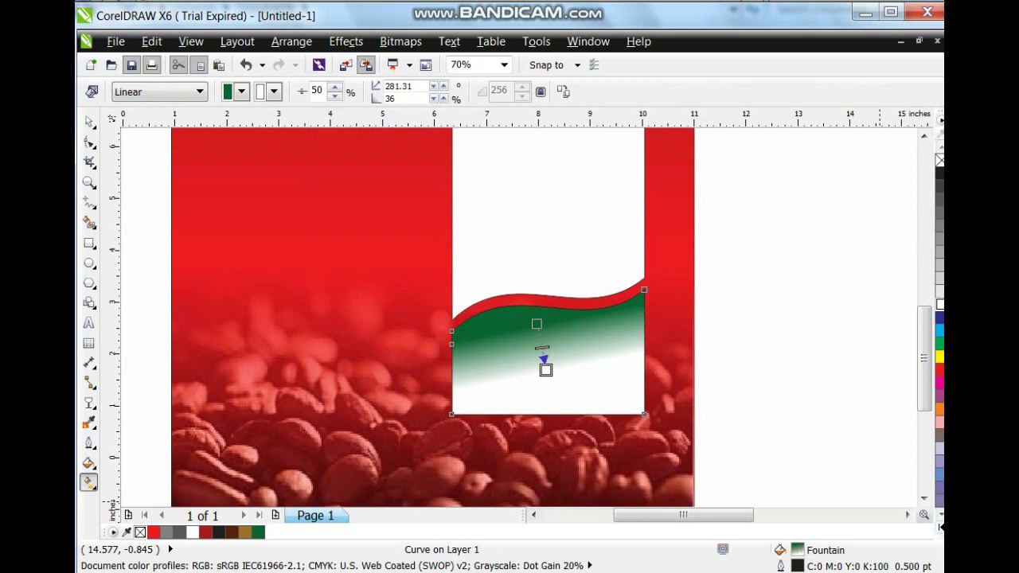
left_click_drag(557, 375, 556, 376)
key("ctrl+z")
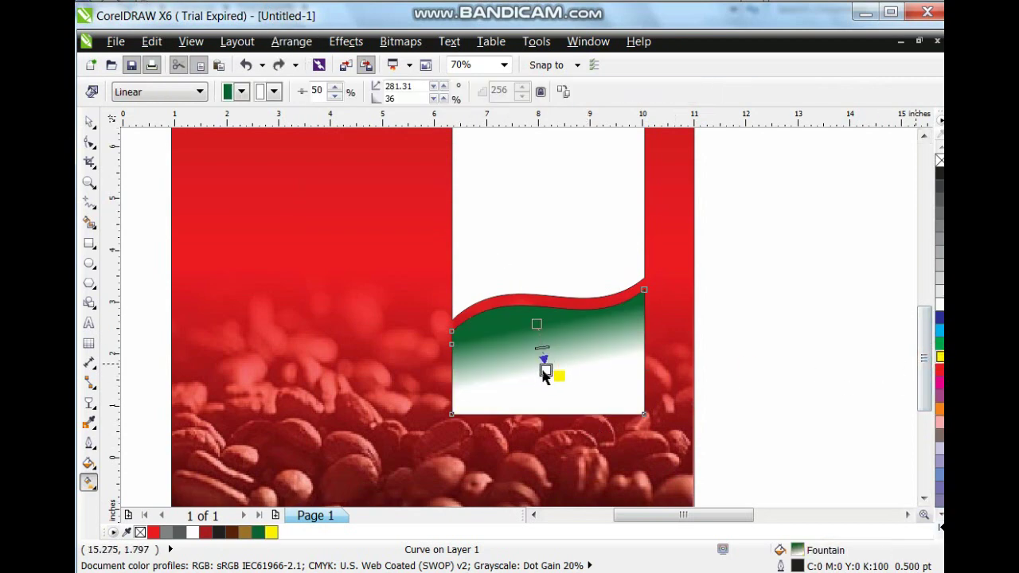
left_click_drag(543, 371, 544, 370)
Change the fountain fill to Radial and centre its yellow glow on the middle of the piece's lower edge
left_click(199, 91)
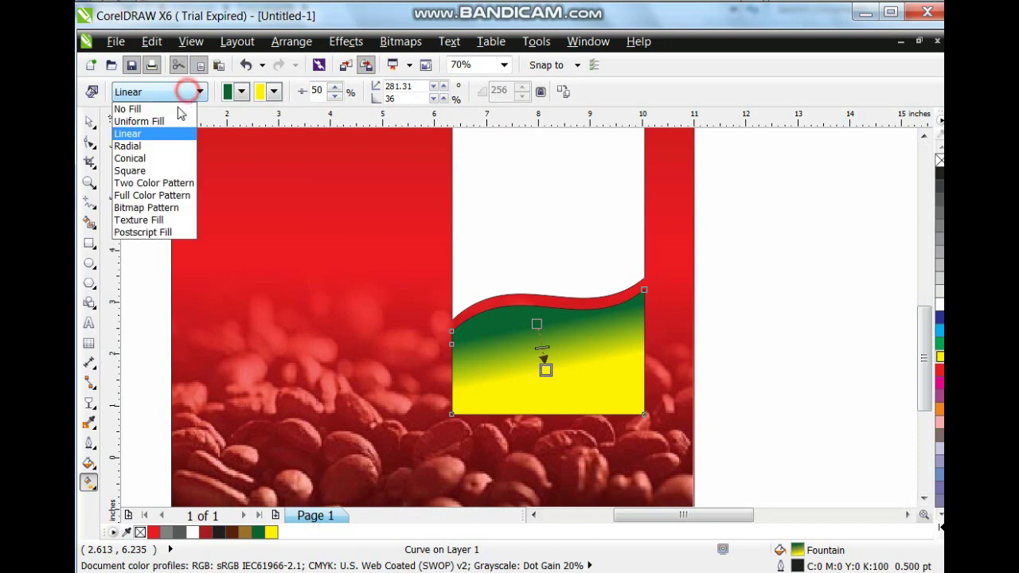
left_click(152, 143)
left_click_drag(551, 464, 551, 464)
left_click_drag(536, 387, 548, 414)
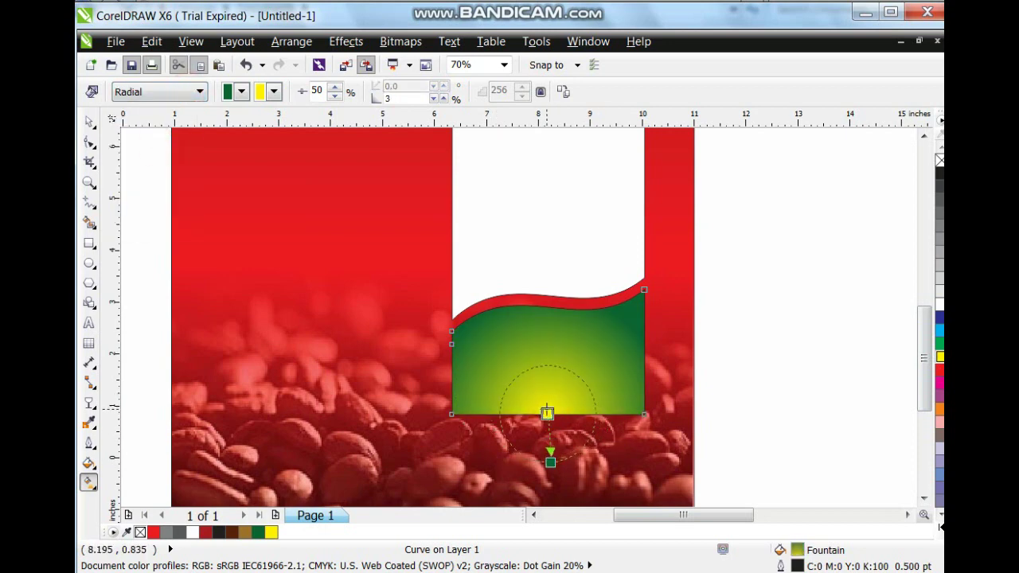
Remove the outlines from the green wave piece and the white strip above it
left_click(90, 121)
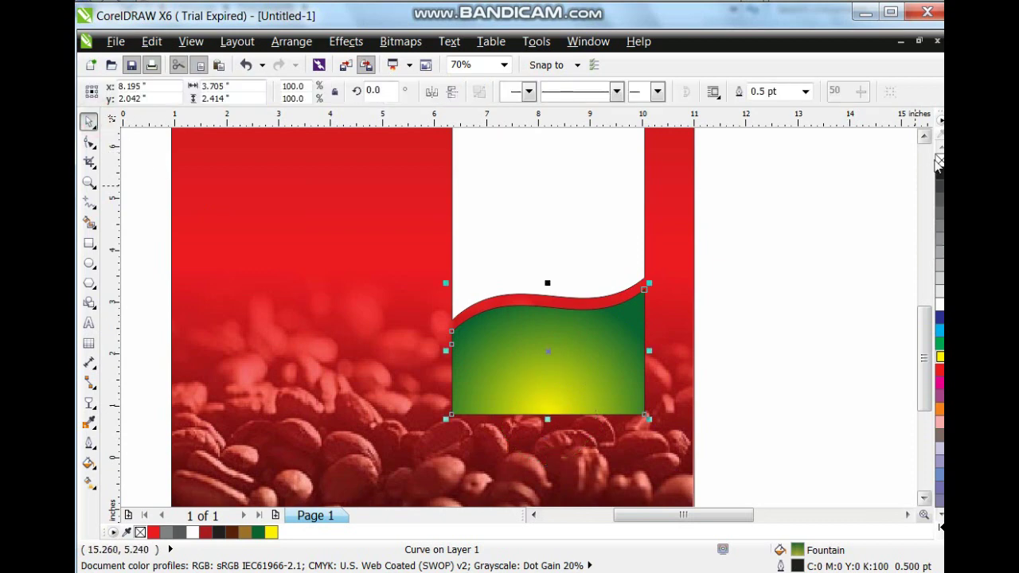
left_click(691, 243)
scroll(629, 295, "down", 2)
left_click(620, 289)
scroll(831, 252, "down", 2)
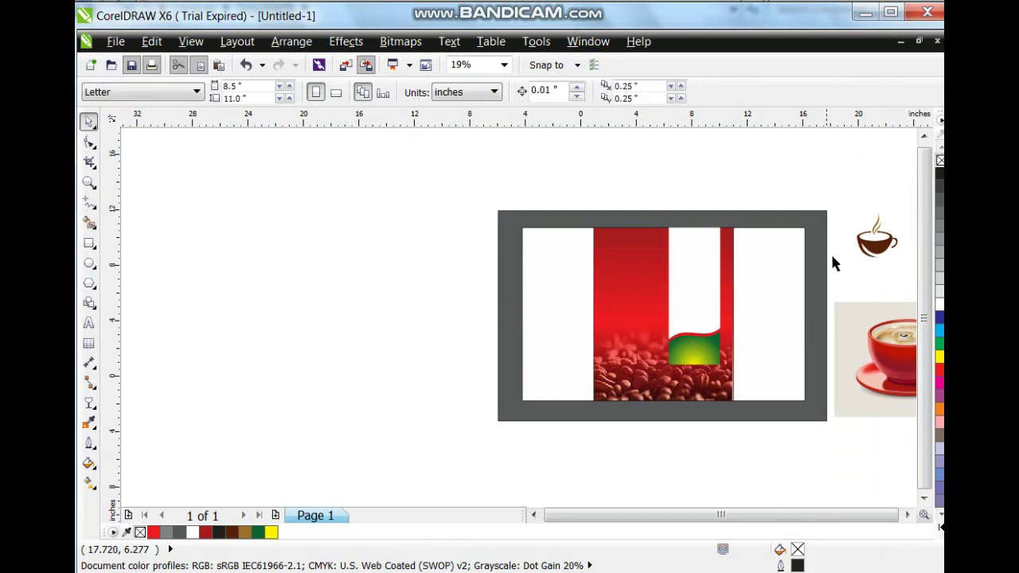
Move the cup logo group onto the upper part of the white strip and scale it down to fit inside
left_click(864, 249)
left_click_drag(883, 241, 705, 256)
scroll(760, 265, "up", 5)
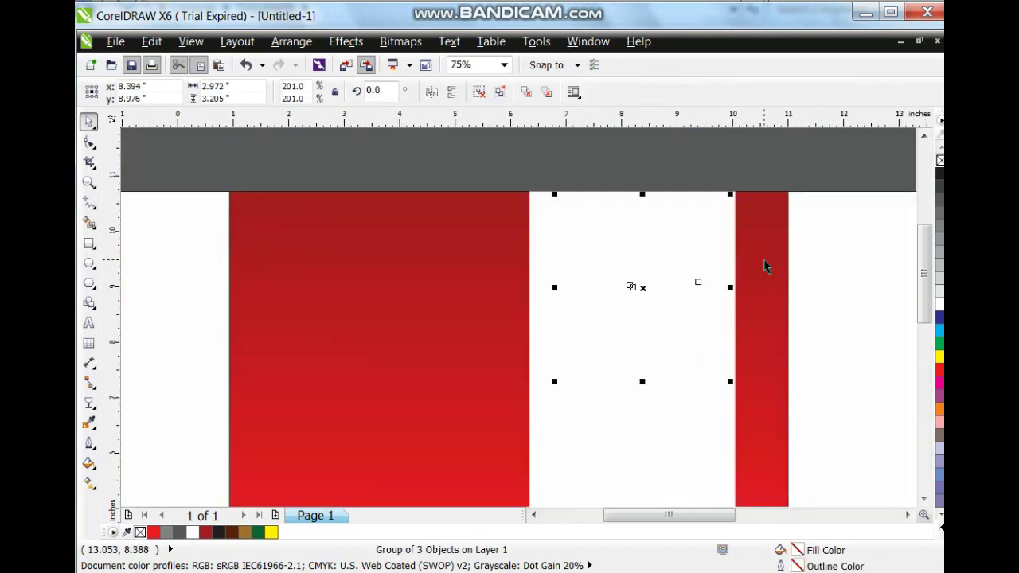
left_click_drag(731, 196, 712, 217)
left_click_drag(669, 305, 658, 302)
Centre the cup logo horizontally on the white strip and enlarge it to about 2.81 by 3.03 inches
left_click(723, 242, "shift")
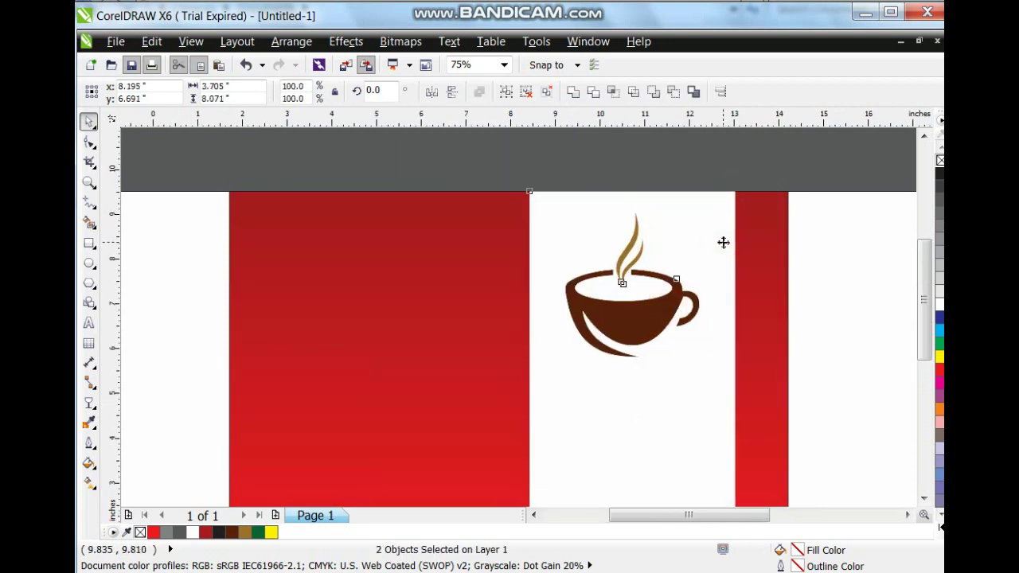
scroll(723, 242, "down", 1)
left_click(731, 231)
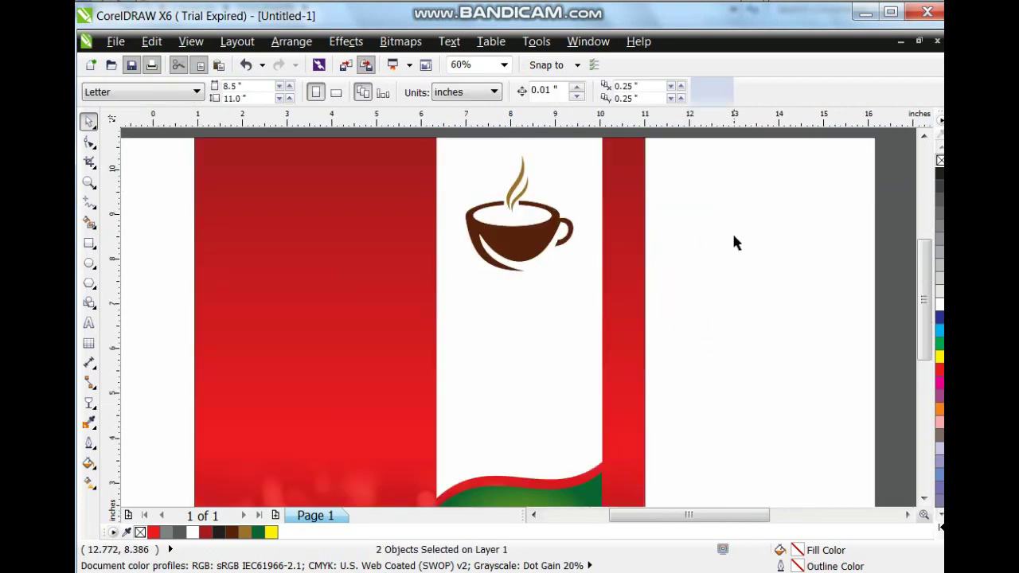
left_click(513, 255)
left_click_drag(581, 278, 590, 296)
left_click_drag(529, 250, 527, 248)
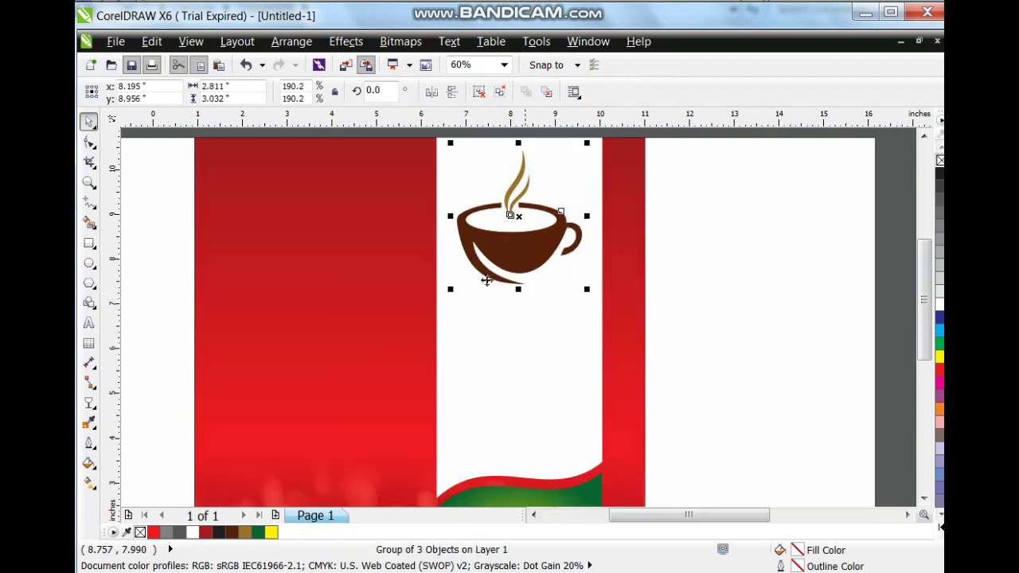
left_click(468, 301)
Draw a rectangle about 2.78 by 4.75 inches from the cup's rim down the strip and fill it with grey
left_click(89, 243)
left_click_drag(456, 225, 582, 437)
left_click(91, 126)
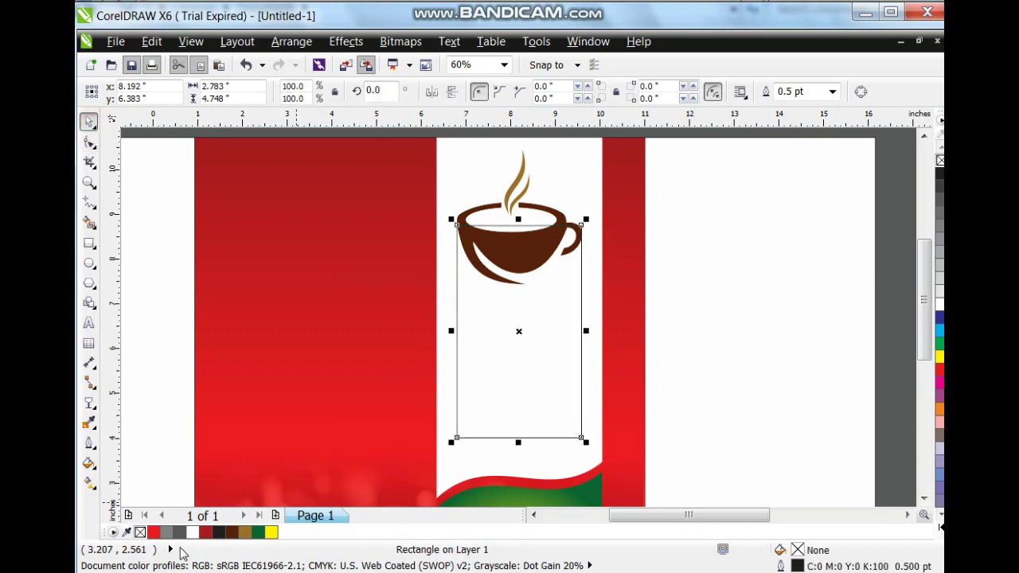
left_click(232, 534)
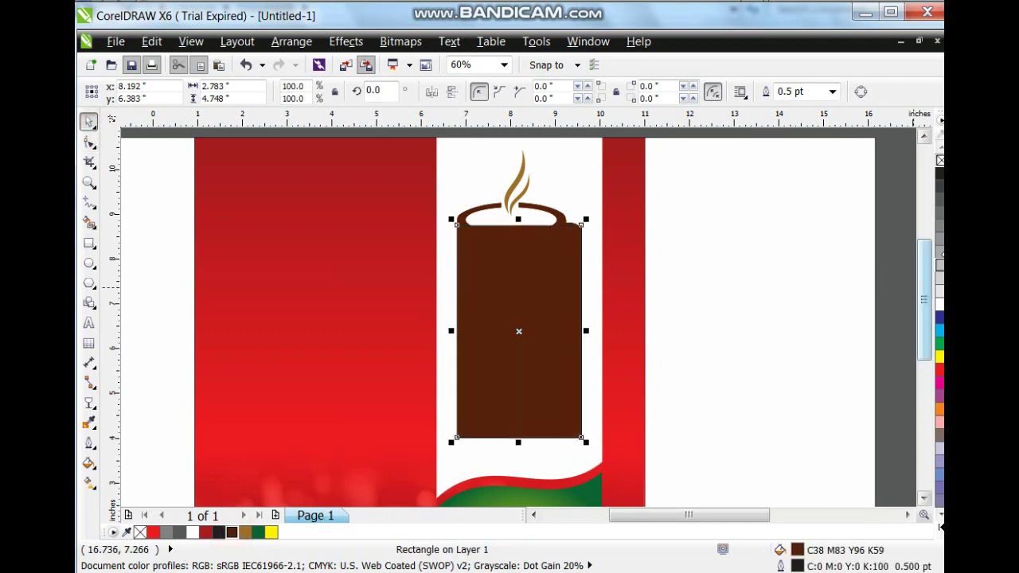
left_click(941, 231)
Bring the cup logo group in front of the grey rectangle
left_click(500, 203)
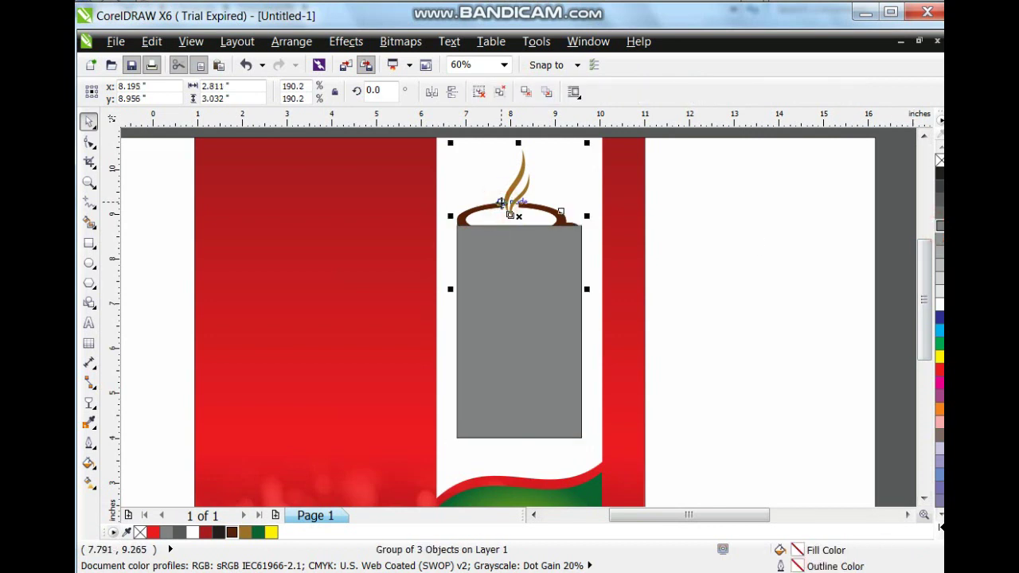
key("shift+Page_Up")
key("Escape")
Draw an ellipse about 3.98 by 3.48 inches around the cup logo, overlapping the upper part of the grey rectangle
left_click(88, 265)
left_click_drag(452, 144, 628, 299)
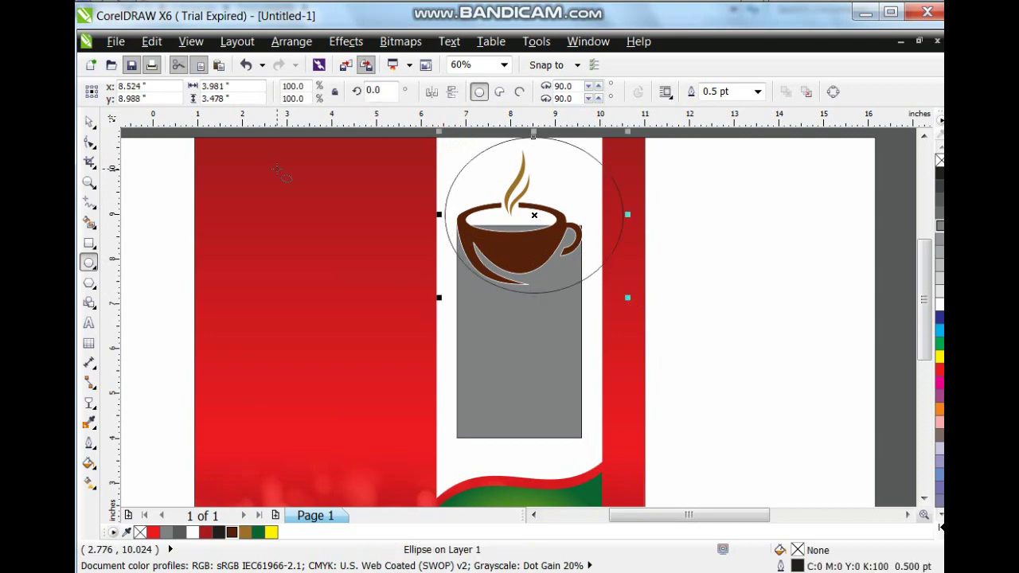
left_click(89, 121)
Trim the grey rectangle with the ellipse and delete the ellipse
left_click(559, 354, "shift")
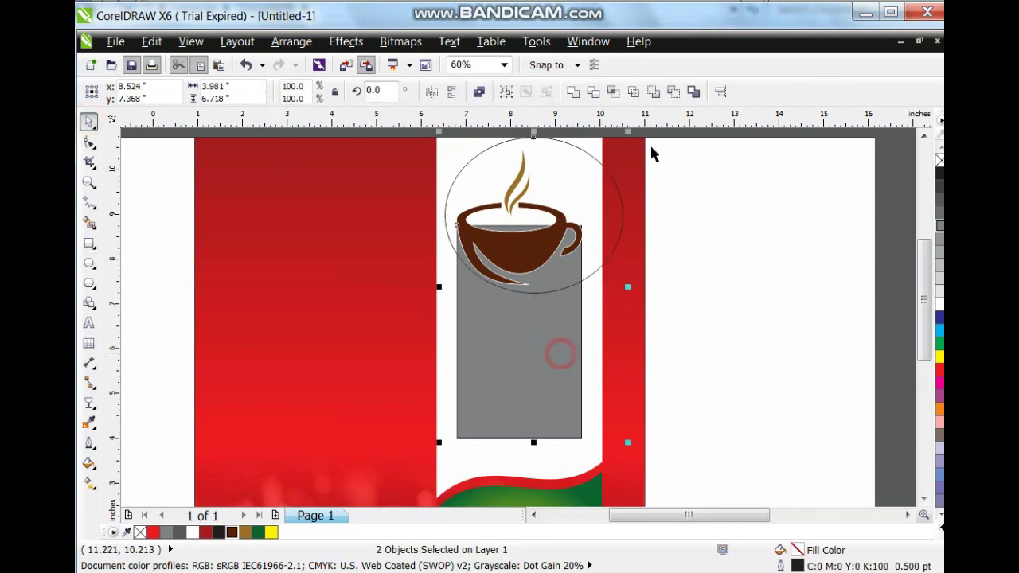
left_click(594, 93)
left_click(644, 272)
left_click(619, 242)
key("Delete")
Fill the trimmed shape below the cup with the dark brown C38 M83 Y96 K59 and remove its outline
left_click(554, 314)
left_click(232, 532)
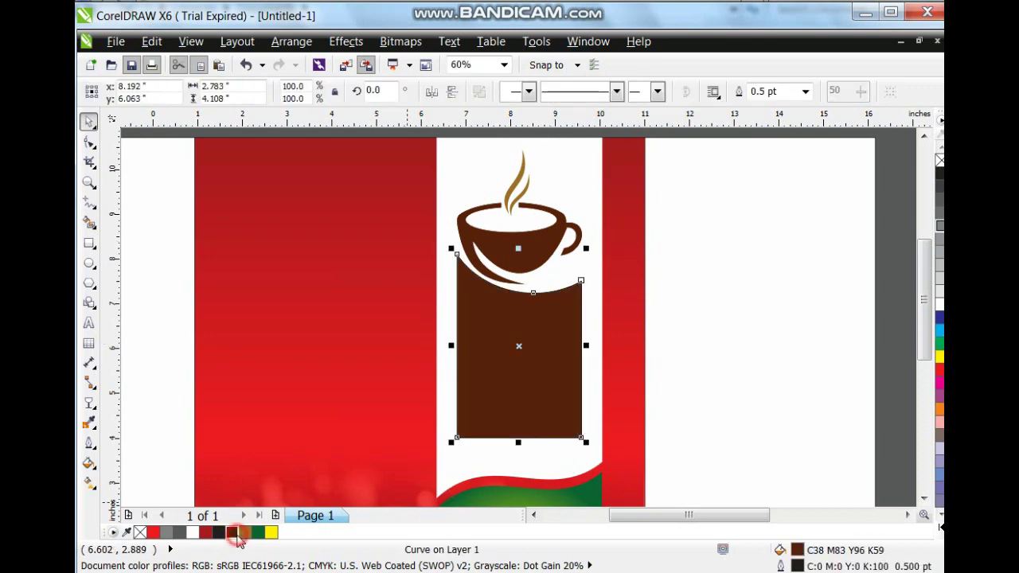
right_click(940, 161)
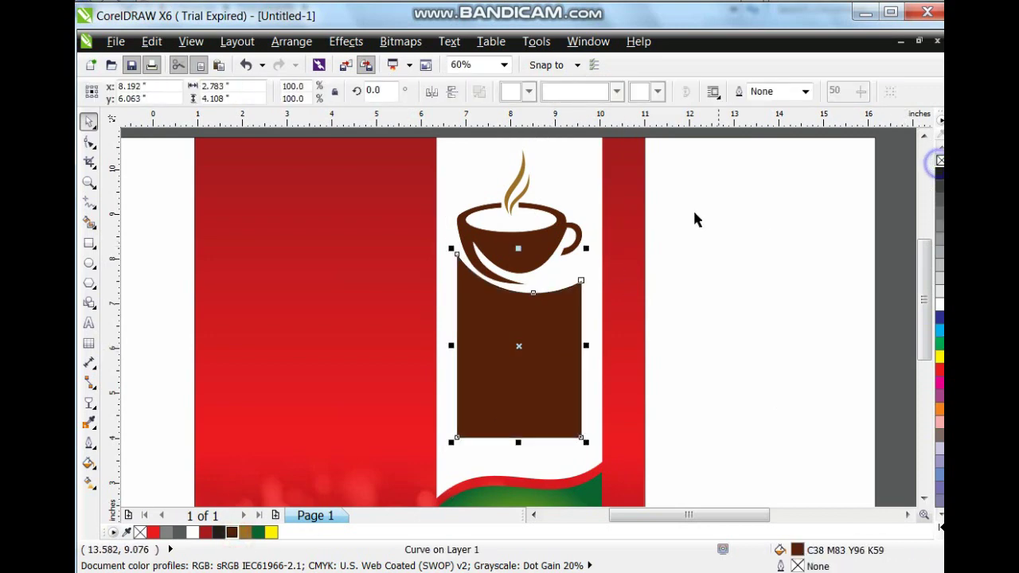
Fill the white strip behind the cup with a uniform golden yellow, C11 M21 Y76 K0
left_click(587, 188)
left_click(93, 470)
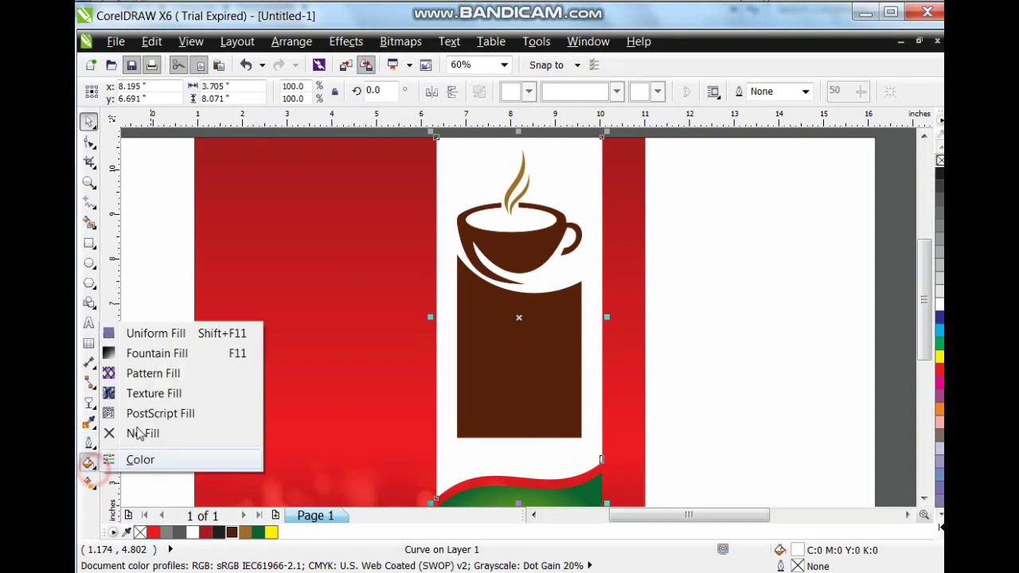
left_click(119, 332)
left_click(353, 157)
left_click_drag(532, 420, 522, 394)
mouse_move(468, 307)
left_mouse_down()
mouse_move(449, 216)
mouse_move(438, 231)
left_mouse_up()
left_click(549, 460)
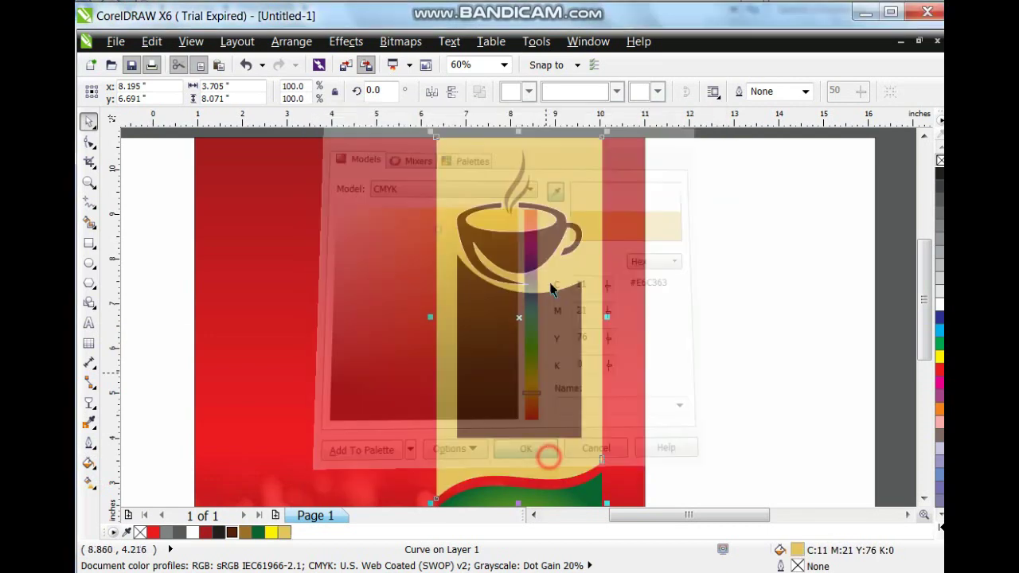
Give the golden strip a radial gradient fading from white in the middle to golden yellow at the edges, with no outline
left_click_drag(533, 208, 533, 373)
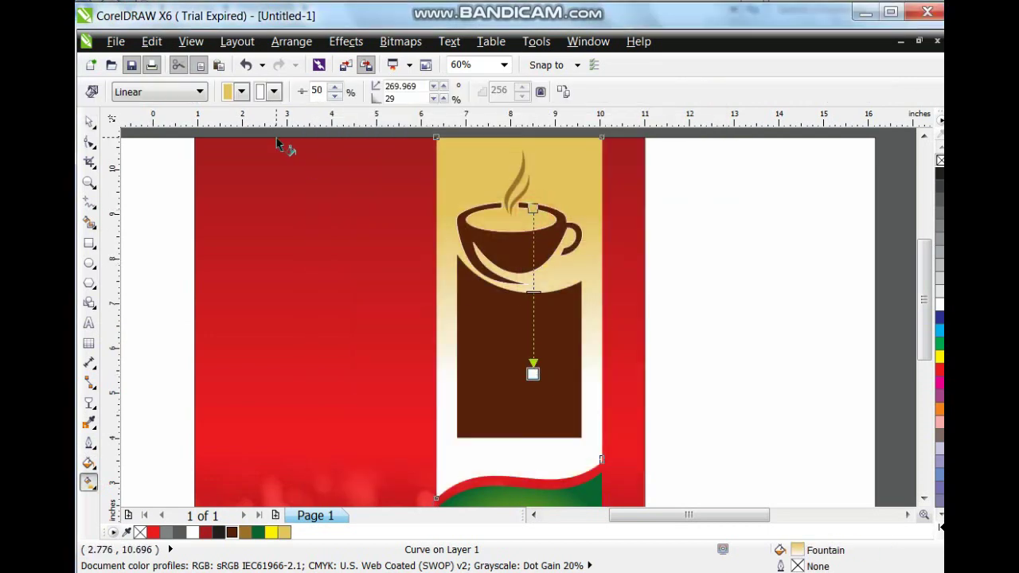
left_click(199, 92)
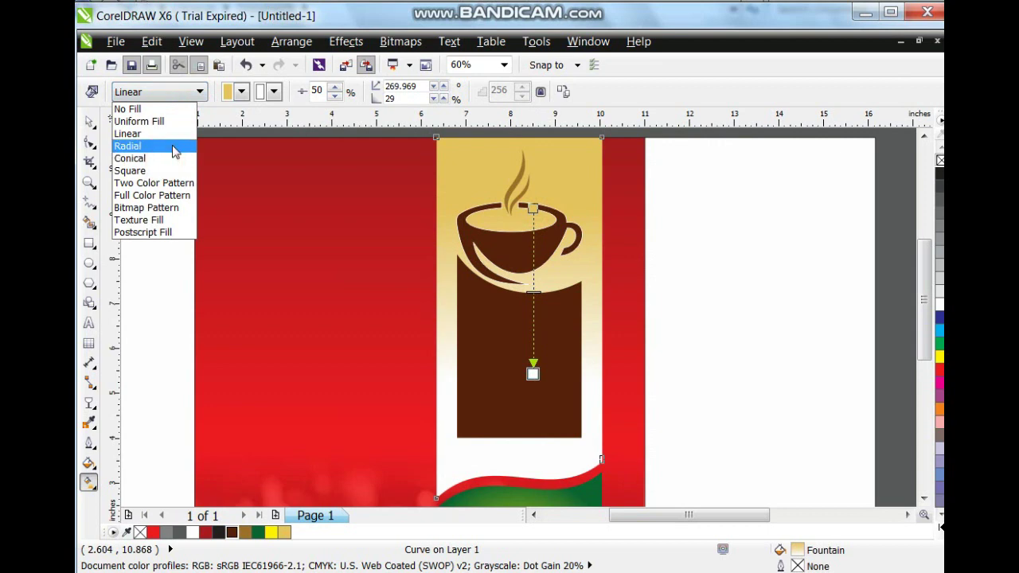
left_click(129, 146)
left_click_drag(519, 355, 527, 461)
left_click(88, 121)
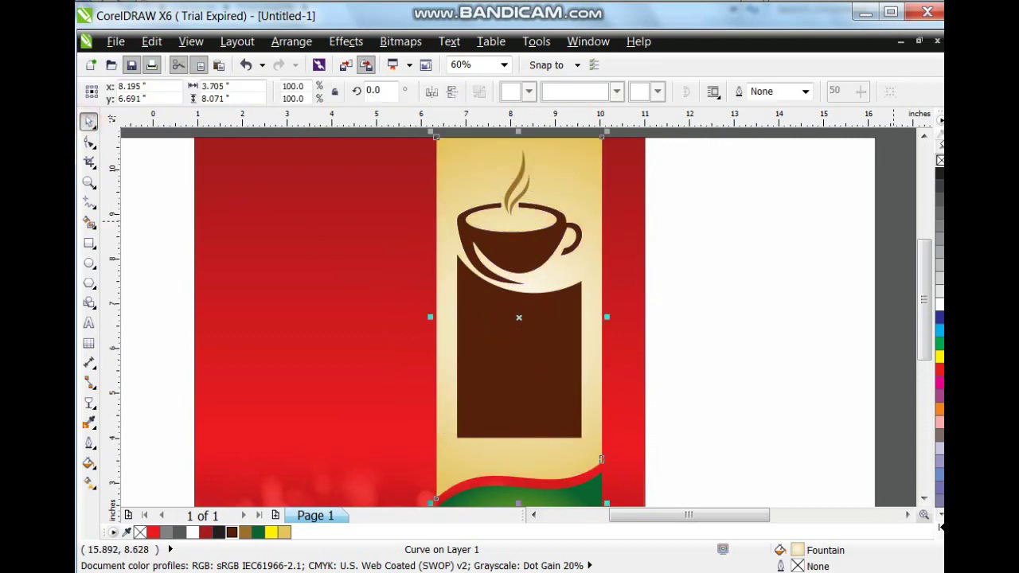
right_click(939, 162)
Remove any outline from the cup logo and the dark brown shape below it
left_click(546, 260)
left_click(559, 325, "shift")
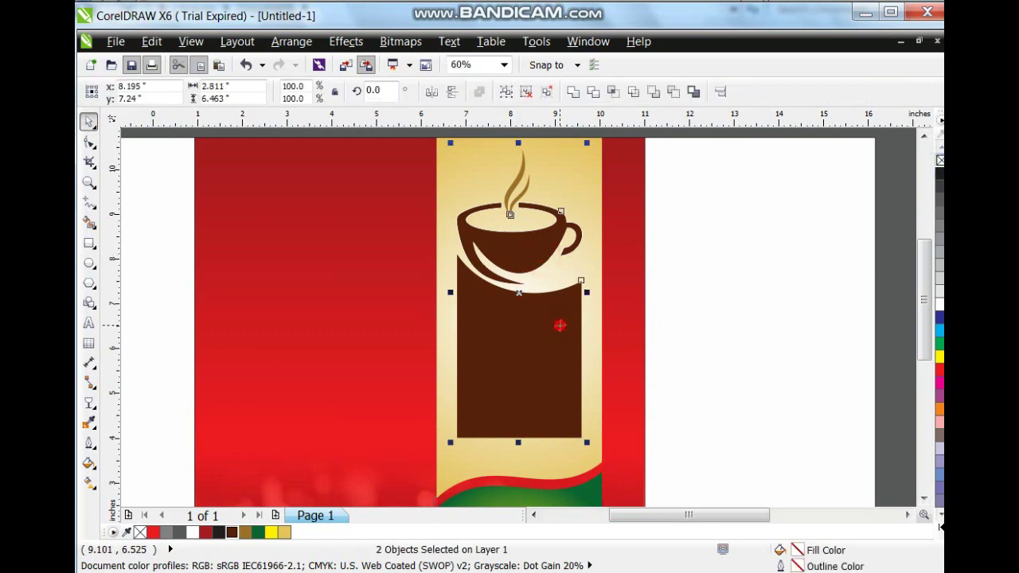
right_click(940, 163)
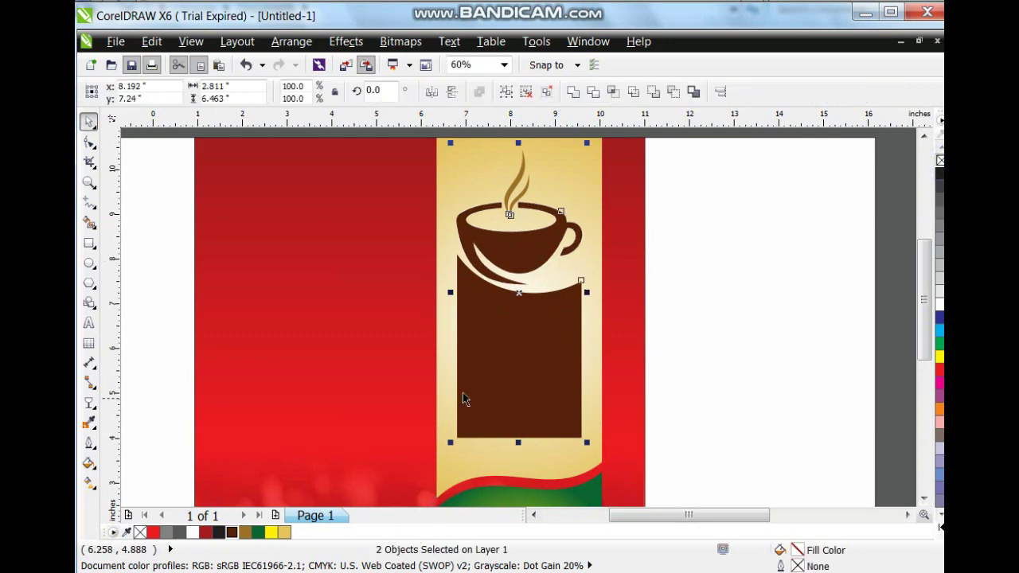
left_click(518, 352)
left_click(523, 256, "shift")
key("Escape")
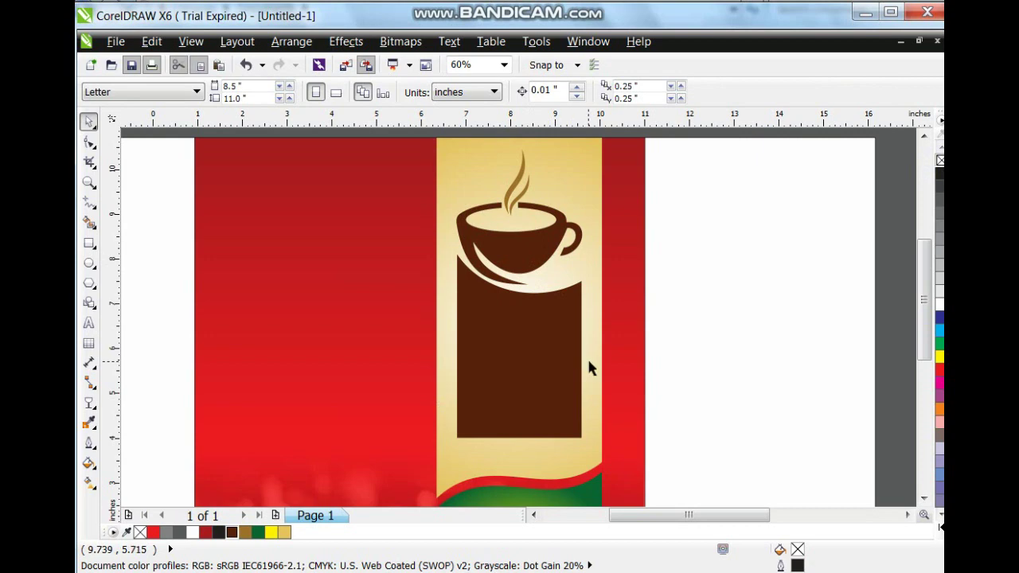
left_click(590, 363)
left_click(625, 358)
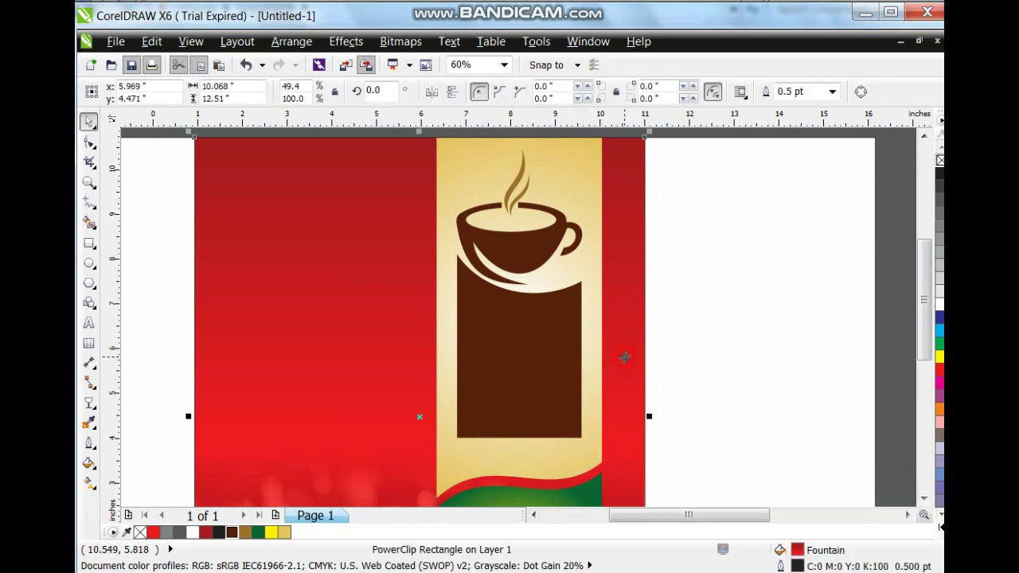
scroll(624, 357, "down", 2)
left_click(737, 364)
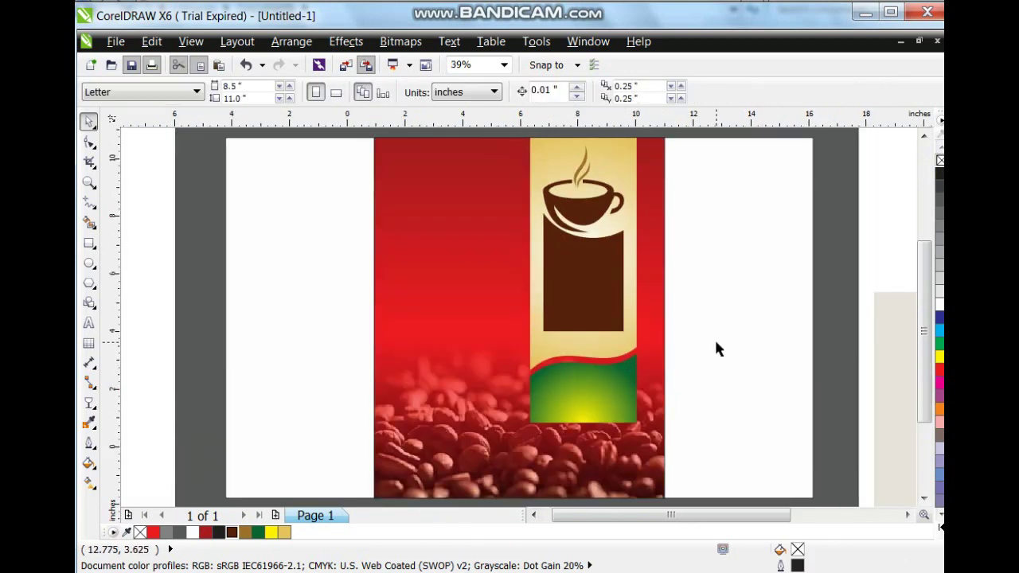
Trace a closed outline of straight segments around the red cup, its handle and the saucer in the photo beside the page
scroll(612, 387, "down", 2)
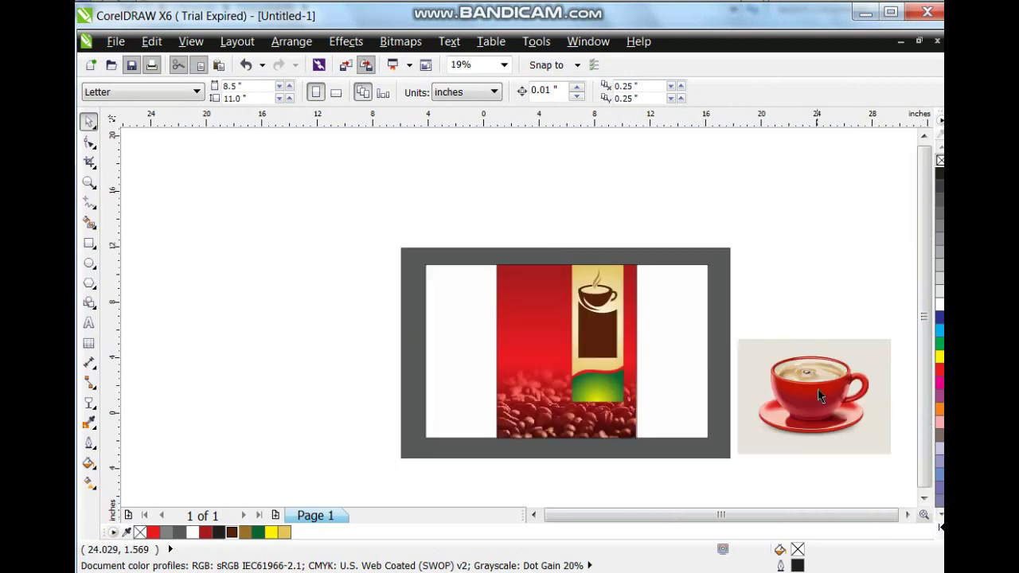
left_click(822, 398)
key("shift+F2")
left_click(245, 290)
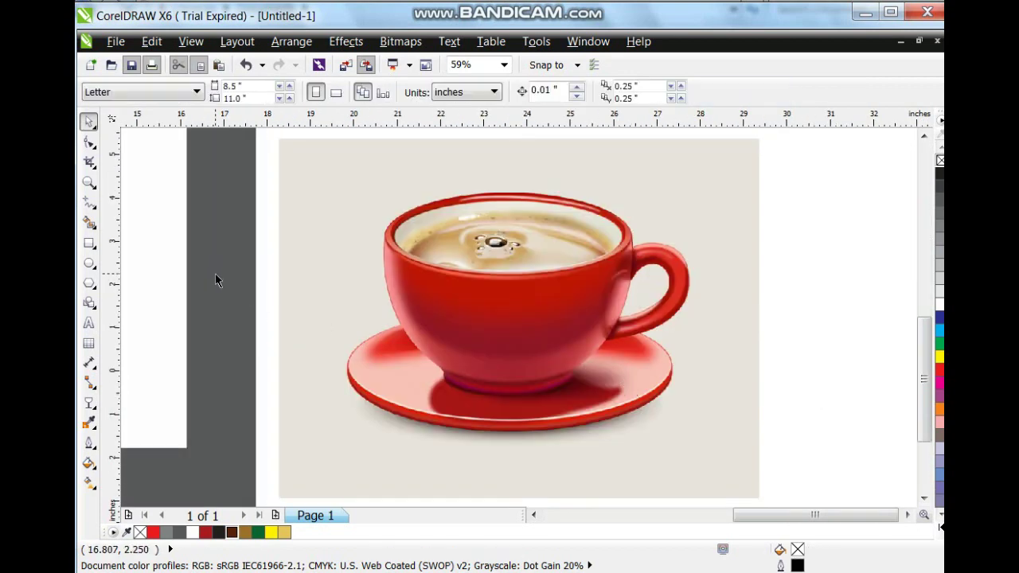
left_click(89, 182)
left_click_drag(306, 154, 729, 454)
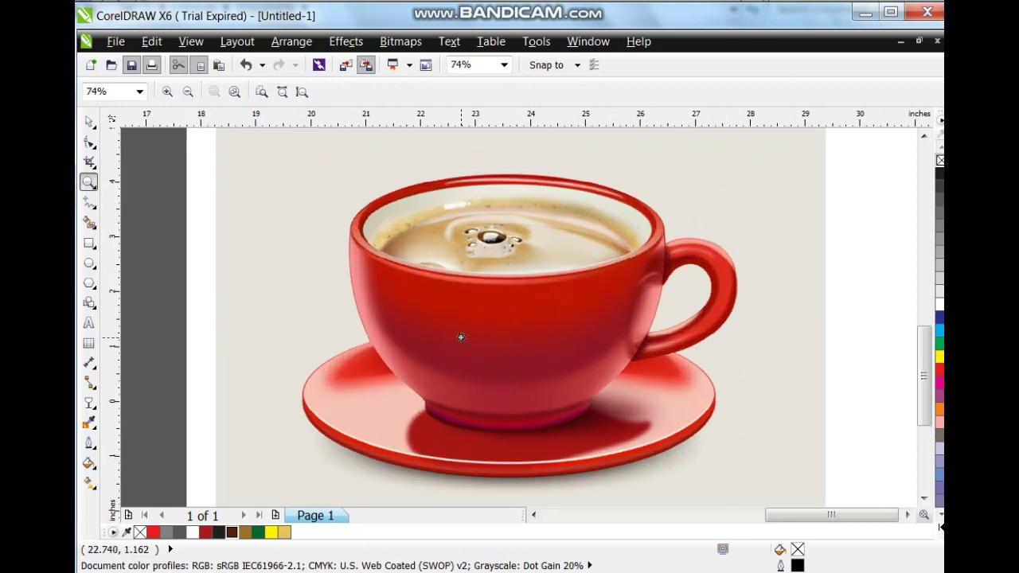
left_click(88, 201)
left_click(347, 237)
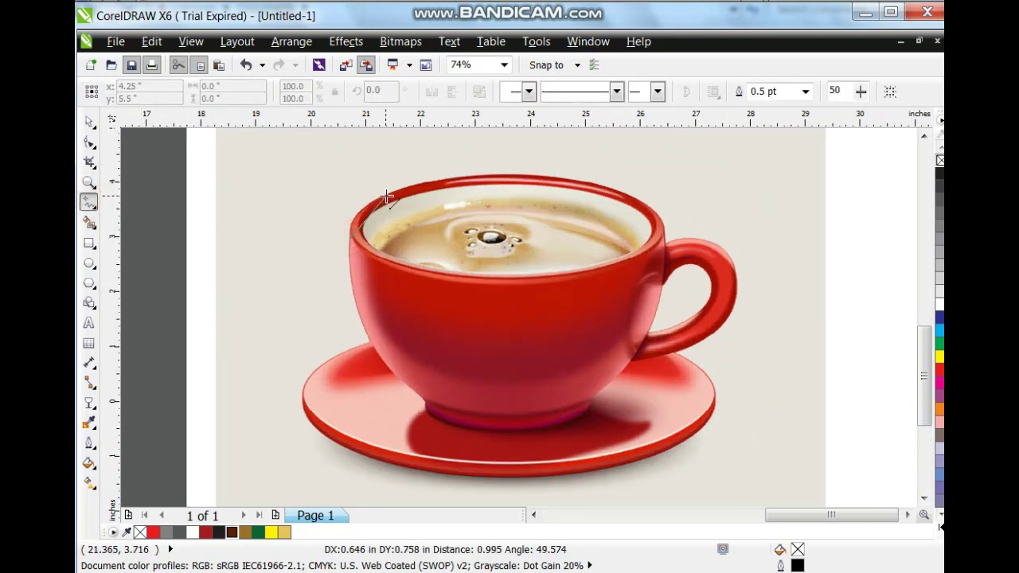
left_click(388, 194)
left_click(629, 195)
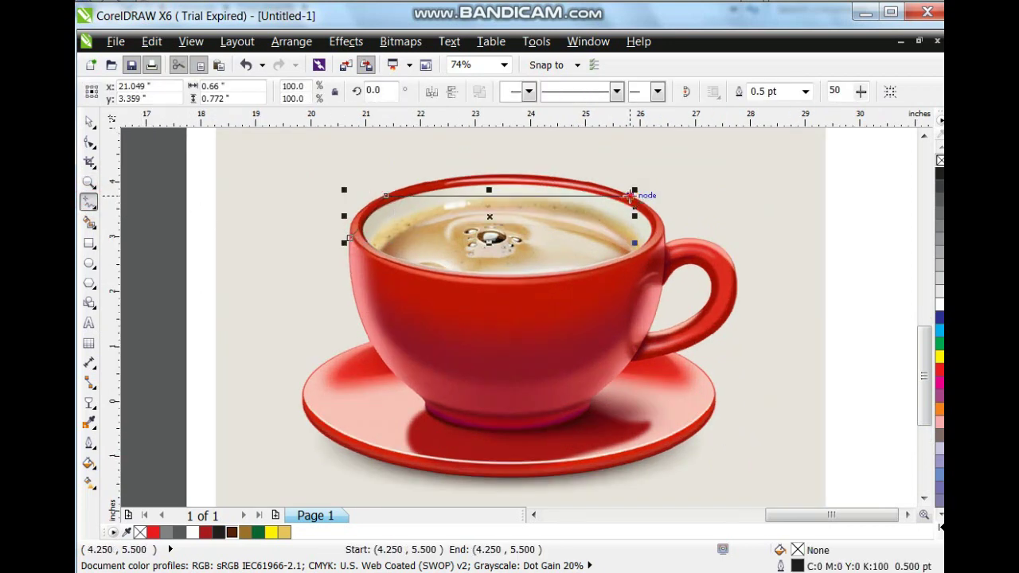
left_click(665, 243)
left_click(734, 301)
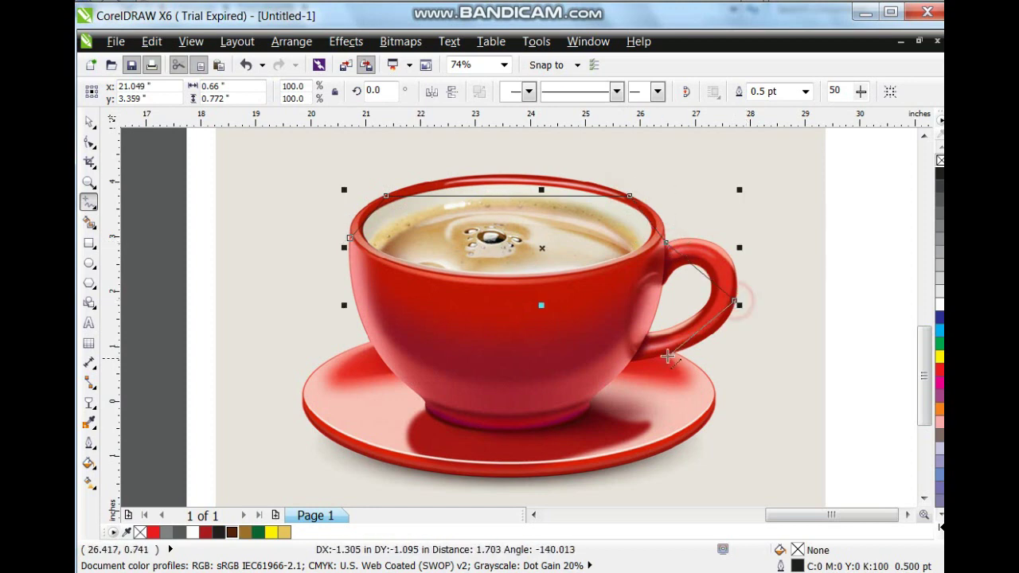
left_click(672, 352)
left_click(687, 438)
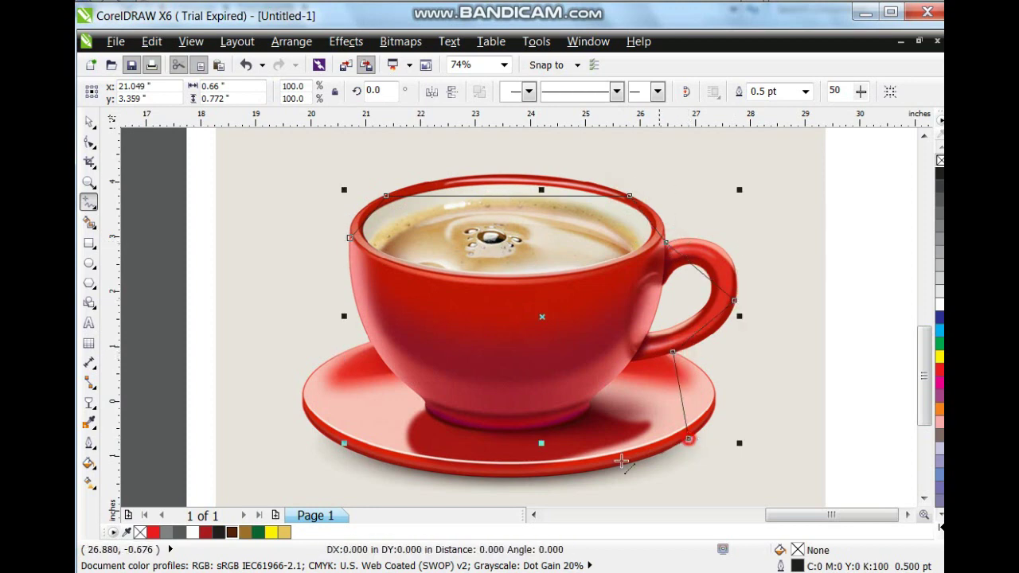
left_click(385, 459)
left_click(372, 343)
left_click(348, 238)
Convert the traced outline's segments to curves and bend them along the cup's rim, the handle and the saucer's right edge
left_click(88, 141)
left_click_drag(251, 164, 851, 505)
left_click(287, 94)
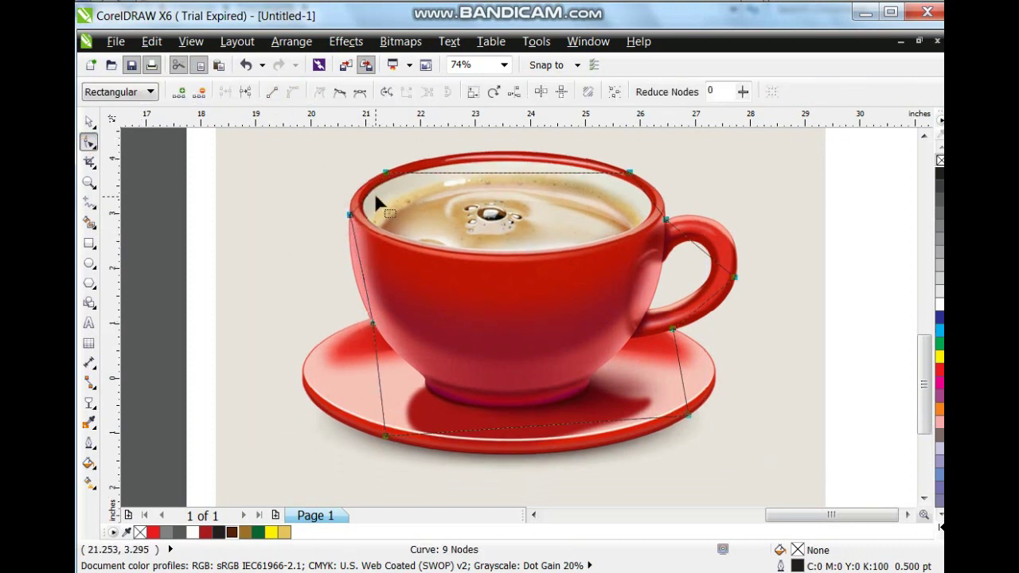
left_click(368, 199)
left_click_drag(495, 173, 507, 159)
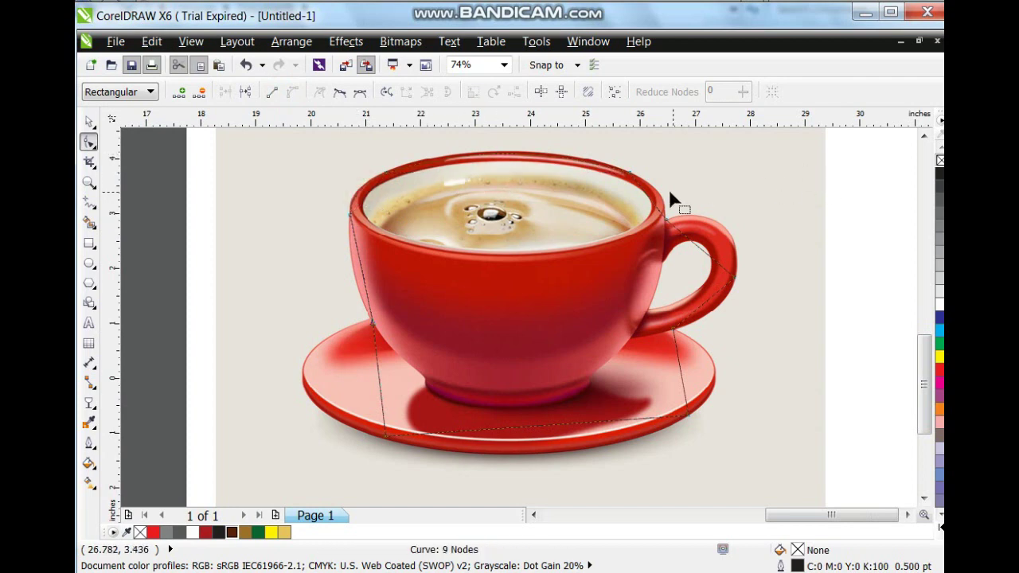
left_click_drag(649, 201, 658, 198)
left_click_drag(658, 190, 732, 205)
left_click_drag(714, 259, 741, 248)
left_click_drag(707, 301, 715, 313)
left_click_drag(683, 383, 722, 380)
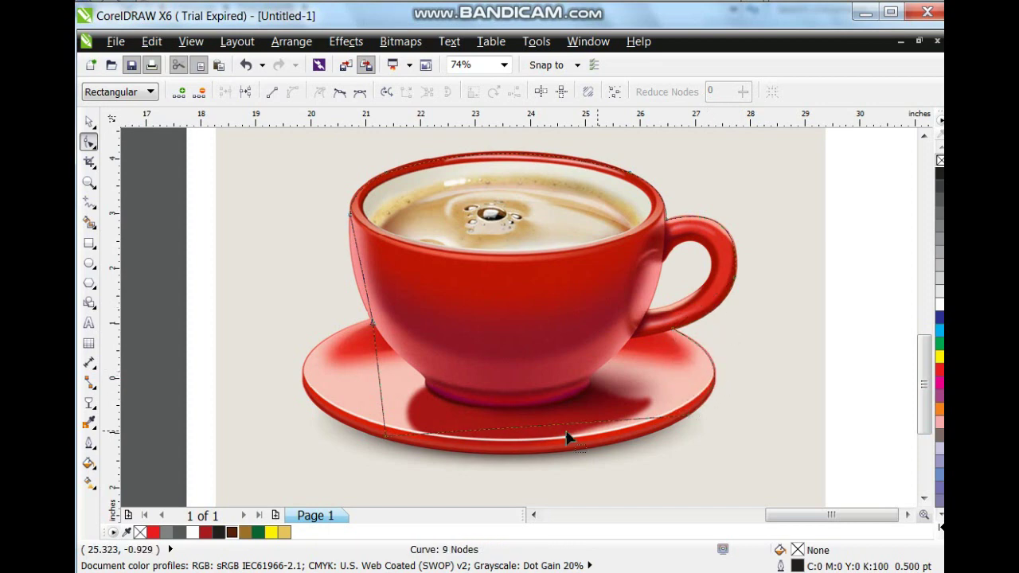
Bend the remaining outline segments to follow the saucer's lower and left edges
left_click_drag(540, 430, 543, 455)
left_click(369, 358)
left_click_drag(374, 362, 300, 332)
left_click_drag(379, 393, 256, 407)
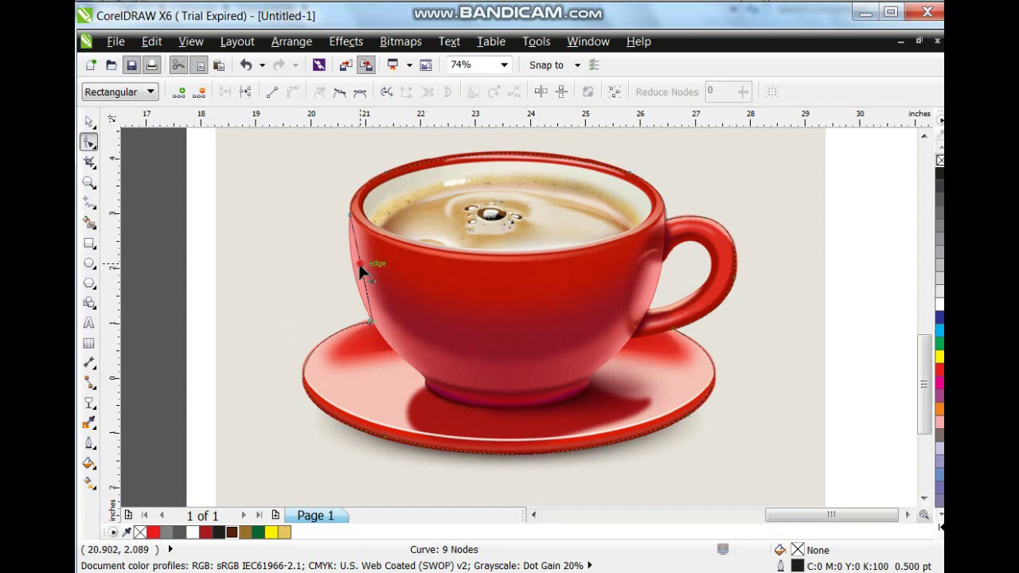
left_click(89, 121)
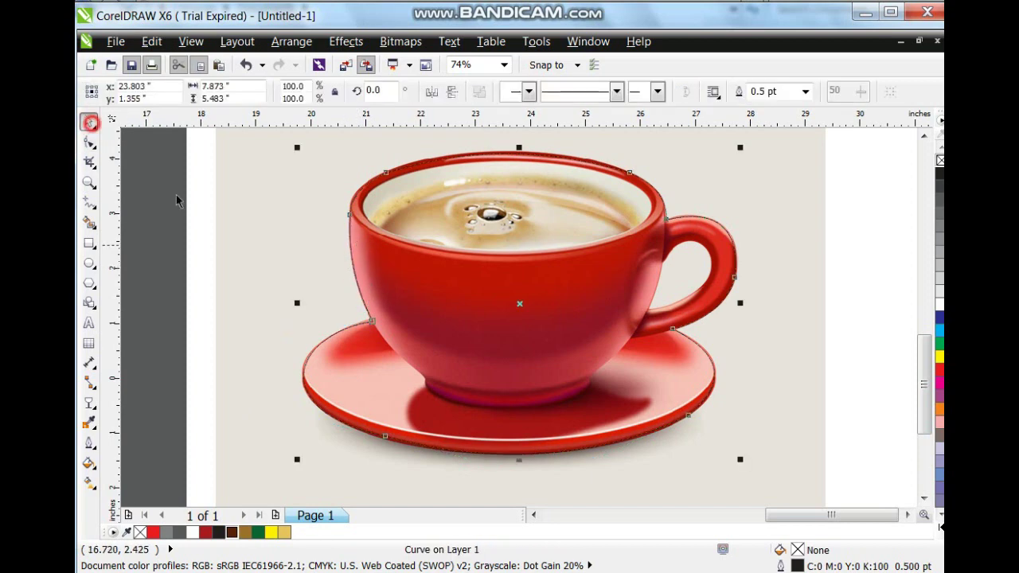
PowerClip the cup photo inside the traced outline and remove the container's outline
left_click(273, 222)
left_click(345, 42)
mouse_move(402, 294)
left_click(486, 292)
left_click(654, 188)
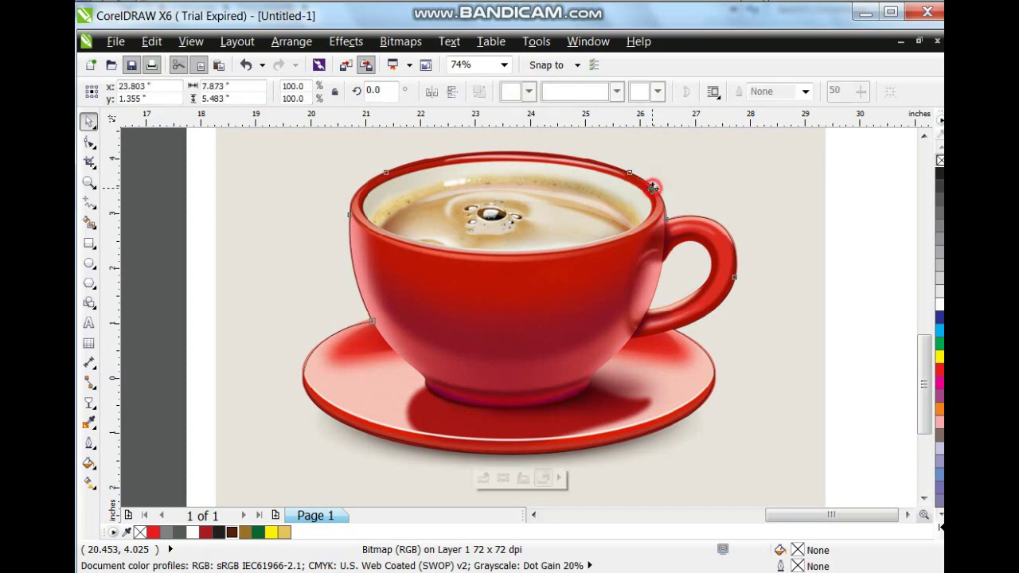
right_click(938, 160)
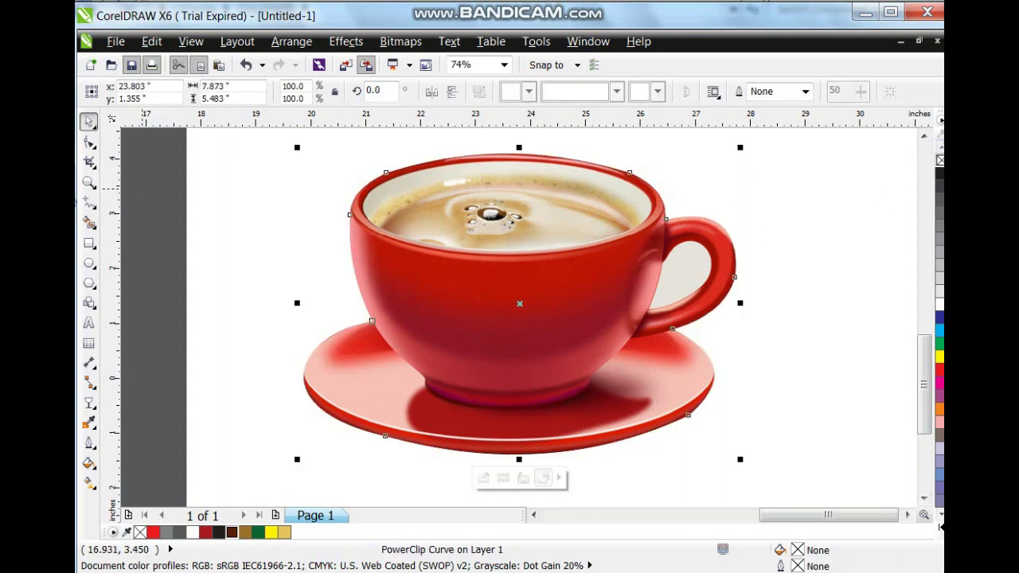
Draw a closed three-point shape over the beige opening inside the cup's handle
left_click(89, 144)
left_click_drag(532, 155, 789, 398)
left_click(89, 182)
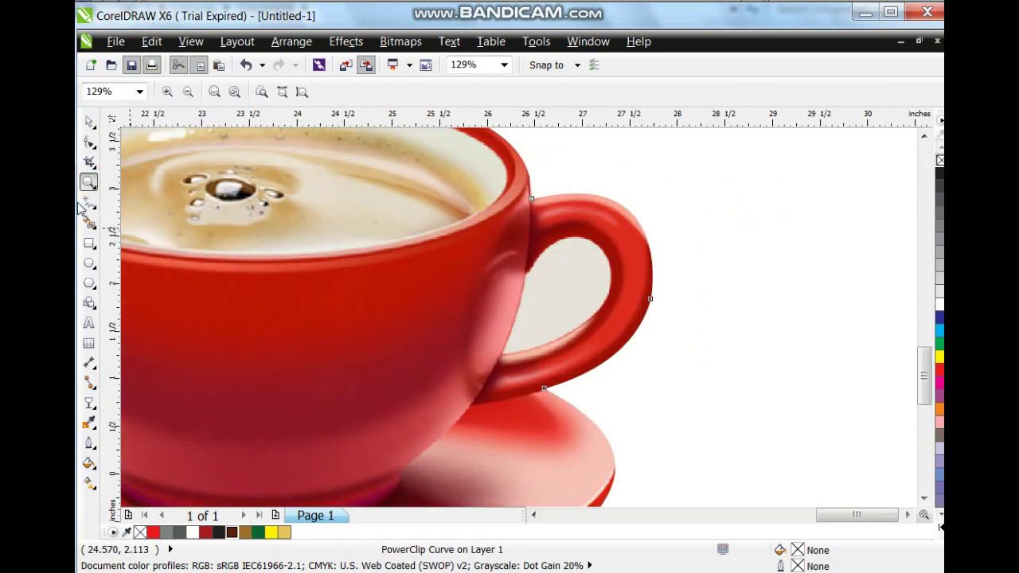
left_click(87, 201)
left_click(531, 267)
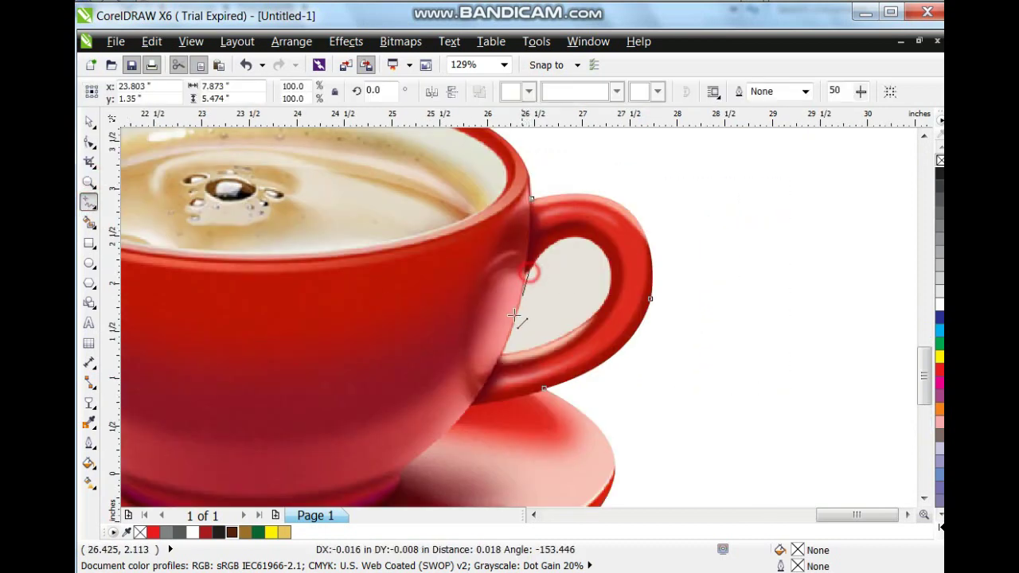
double_click(498, 359)
double_click(601, 246)
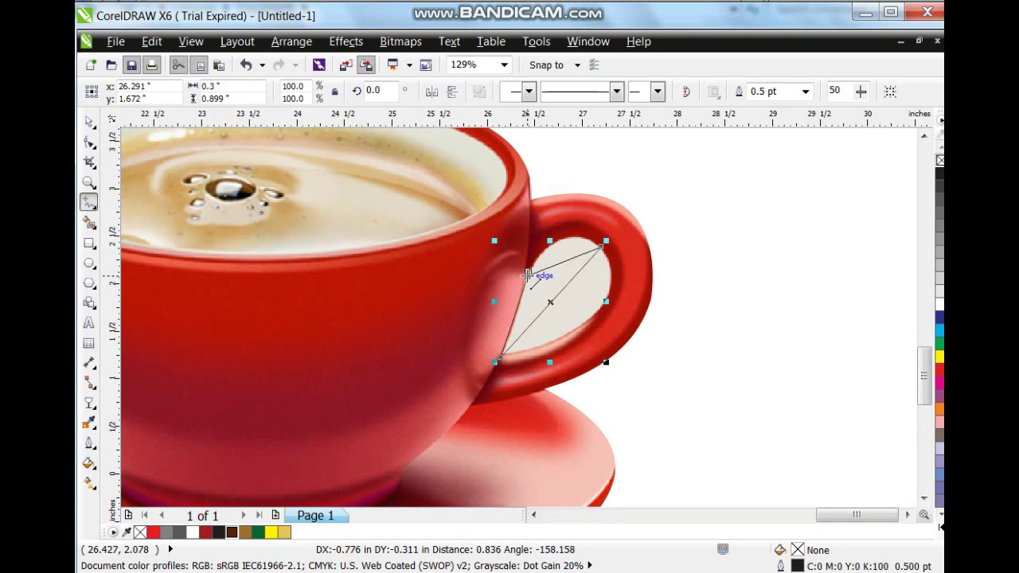
left_click(528, 272)
Convert the three-point shape's segments to curves and fit them and the upper-left node to the edge of the handle opening
left_click(88, 143)
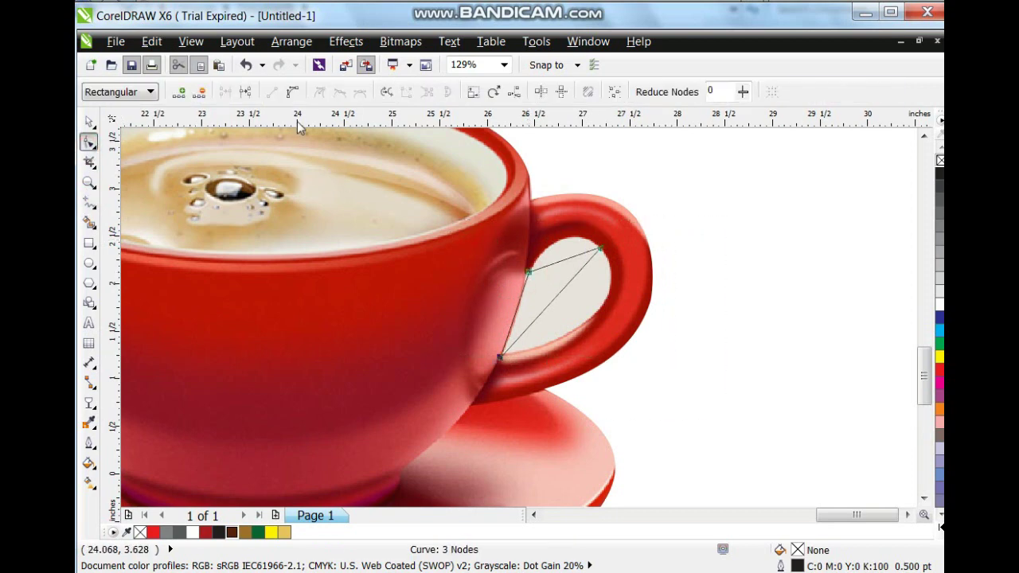
key("shift+F2")
scroll(463, 261, "down", 2)
left_click(461, 242)
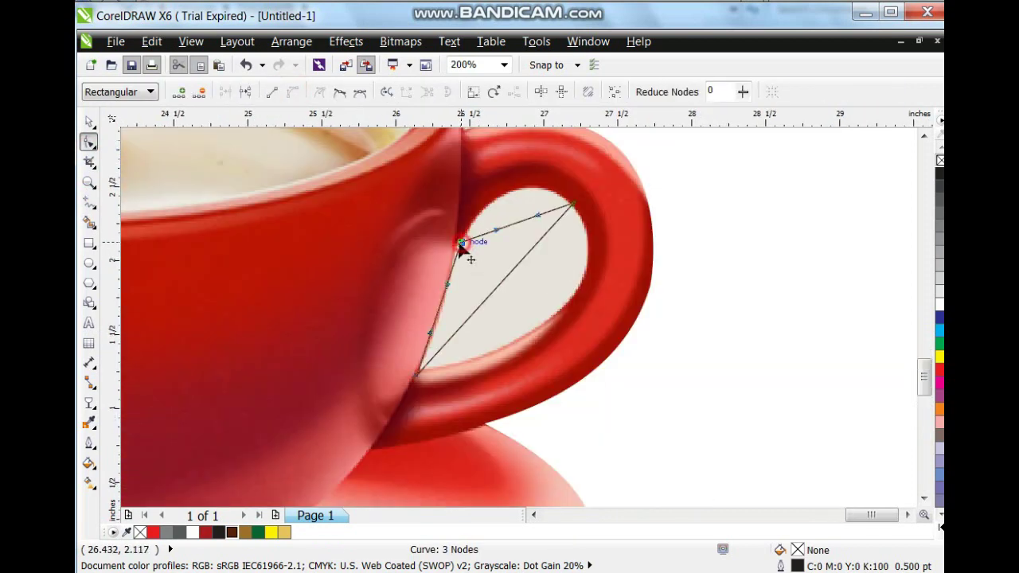
left_click_drag(488, 229, 545, 184)
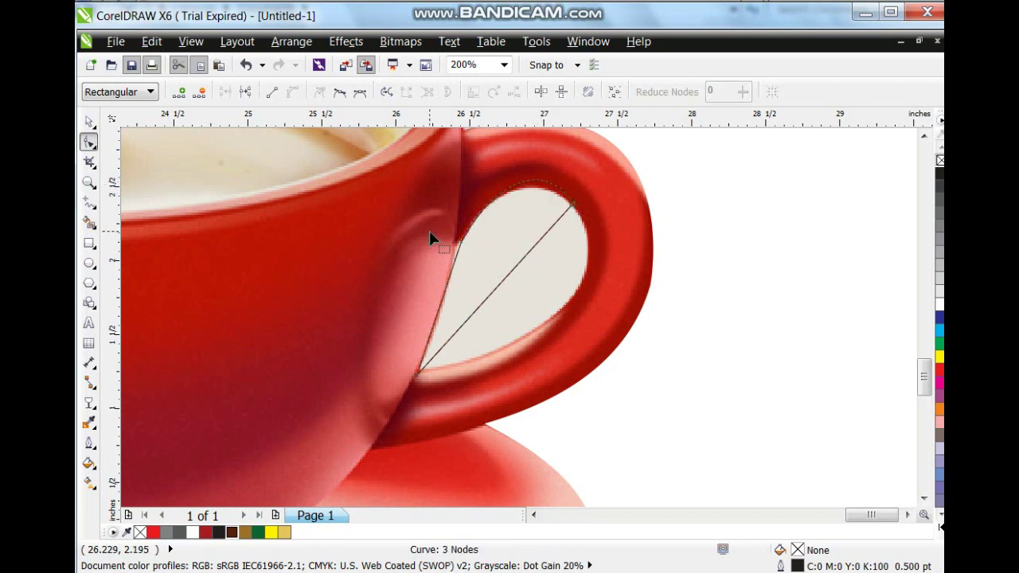
left_click(531, 251)
left_click_drag(523, 259, 637, 276)
left_click_drag(469, 319, 527, 360)
left_click(460, 243)
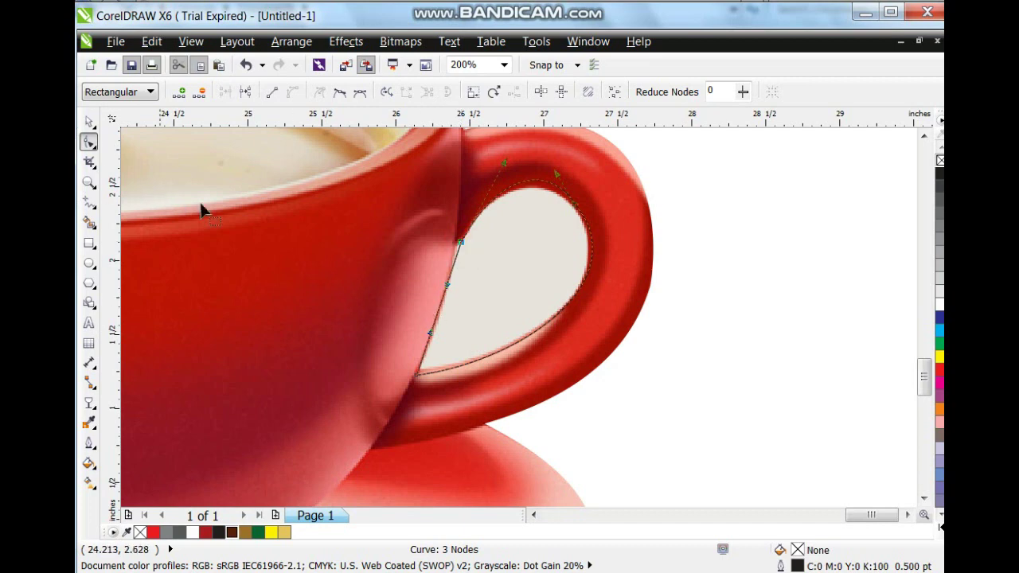
left_click_drag(459, 243, 453, 242)
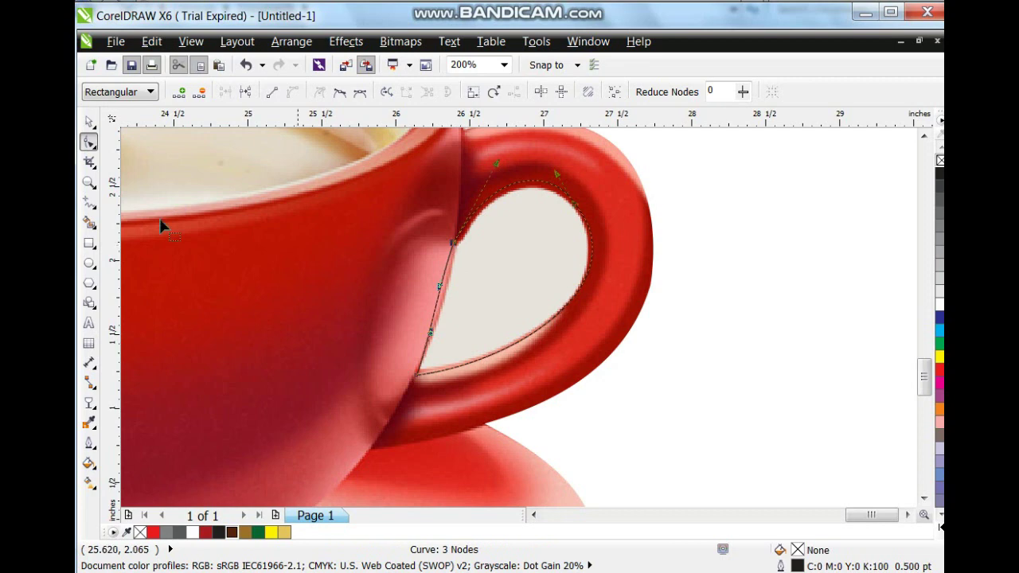
Combine the handle-opening shape with the clipped cup to cut the beige background out of the handle
left_click(89, 123)
left_click(312, 259, "shift")
left_click(478, 93)
Move the cut-out cup onto the lower-left part of the red panel, over the coffee beans
scroll(555, 250, "down", 2)
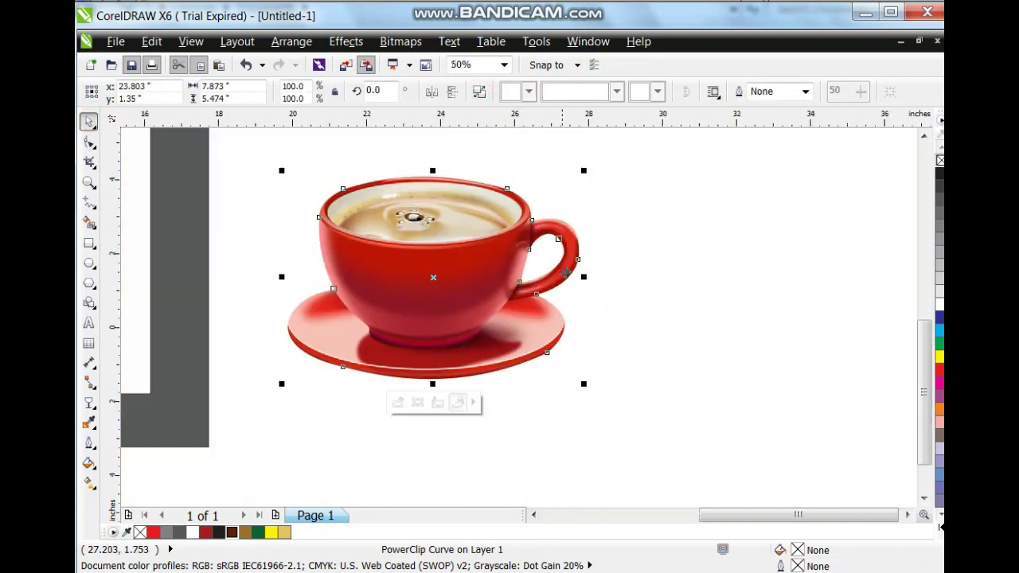
scroll(505, 306, "down", 1)
scroll(518, 327, "down", 1)
left_click_drag(519, 327, 335, 331)
left_click_drag(182, 181, 517, 371)
key("shift+F2")
key("Escape")
Enlarge the cup proportionally to about 122.4% and shift it slightly to the left over the panel
left_click(448, 402)
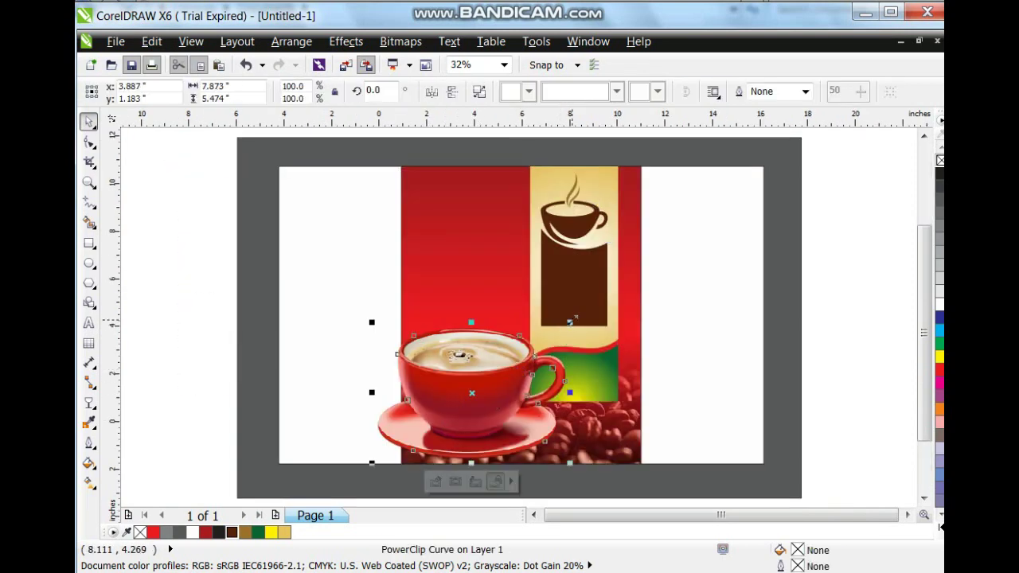
left_click_drag(571, 322, 609, 281)
left_click_drag(516, 372, 502, 375)
Rotate the cup clockwise to about 343.5°, reposition it over the panel's lower-left corner and enlarge it to about 129.4%
left_click(502, 375)
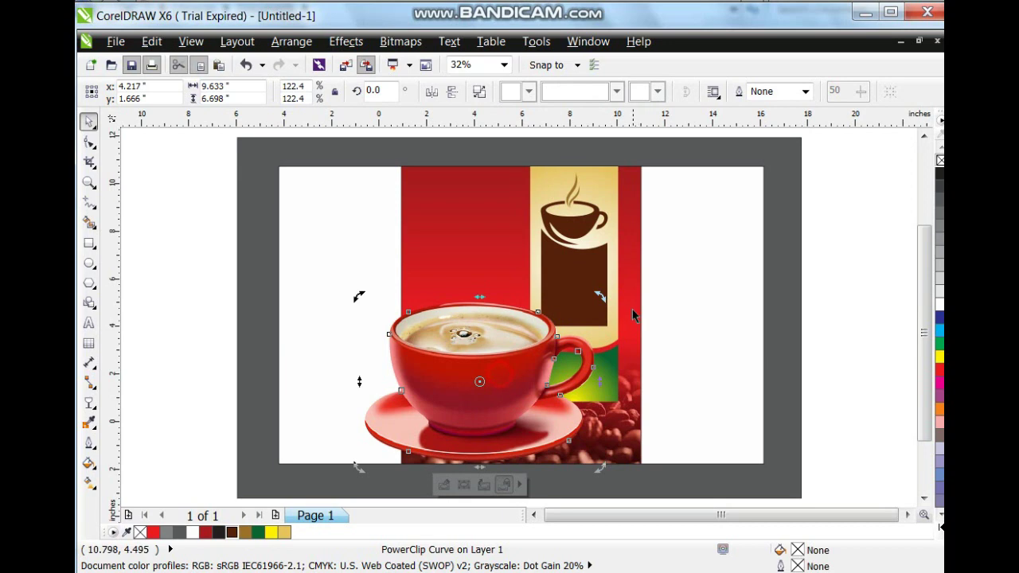
left_click_drag(607, 304, 598, 346)
mouse_move(465, 409)
left_mouse_down()
mouse_move(460, 398)
mouse_move(470, 403)
mouse_move(456, 422)
left_mouse_up()
left_click_drag(336, 291, 324, 282)
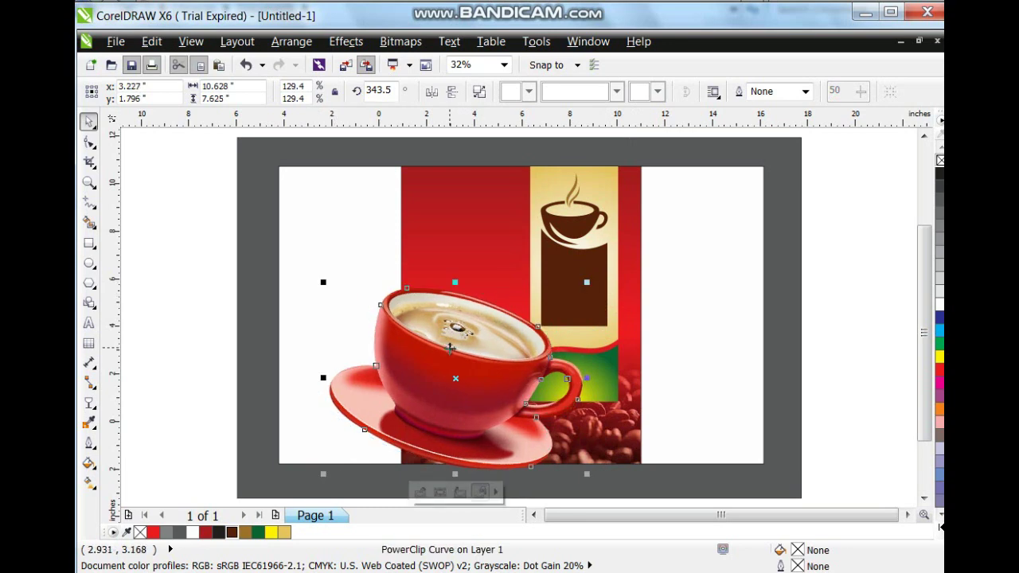
left_click(451, 354)
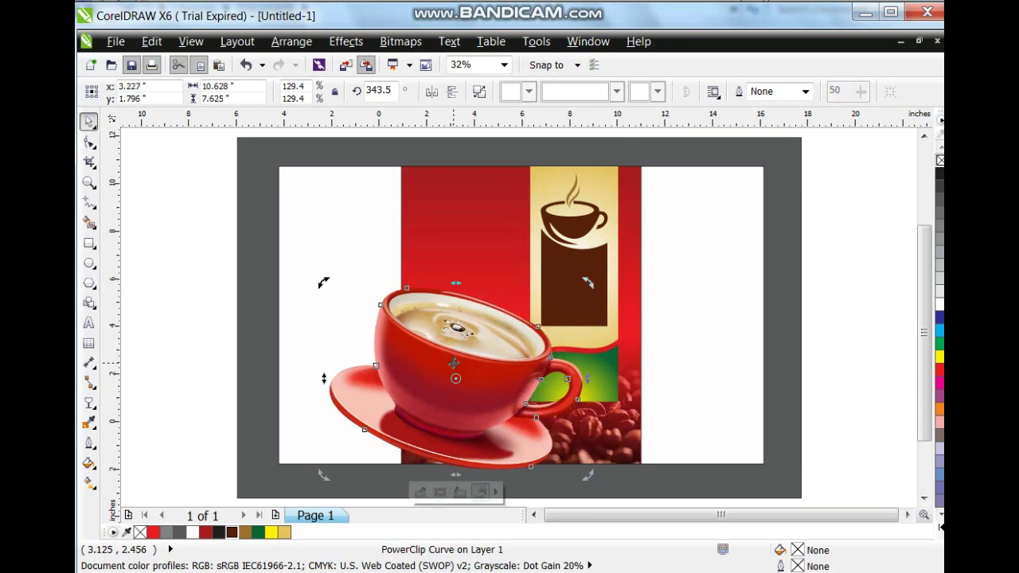
PowerClip the tilted cup inside the red panel so the parts extending beyond its edges are cropped
left_click(528, 364)
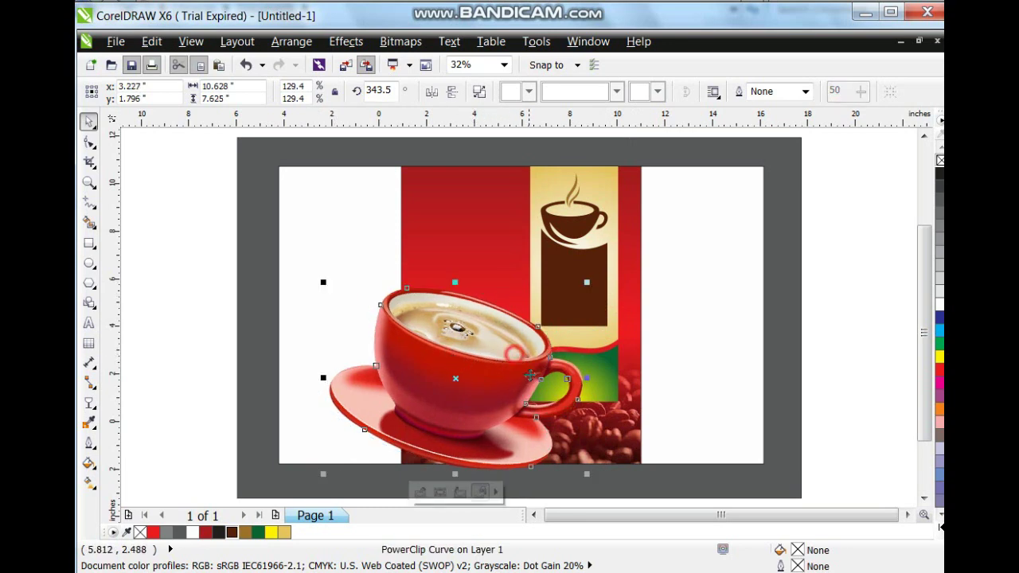
left_click(356, 42)
mouse_move(412, 297)
left_click(499, 298)
left_click(445, 294)
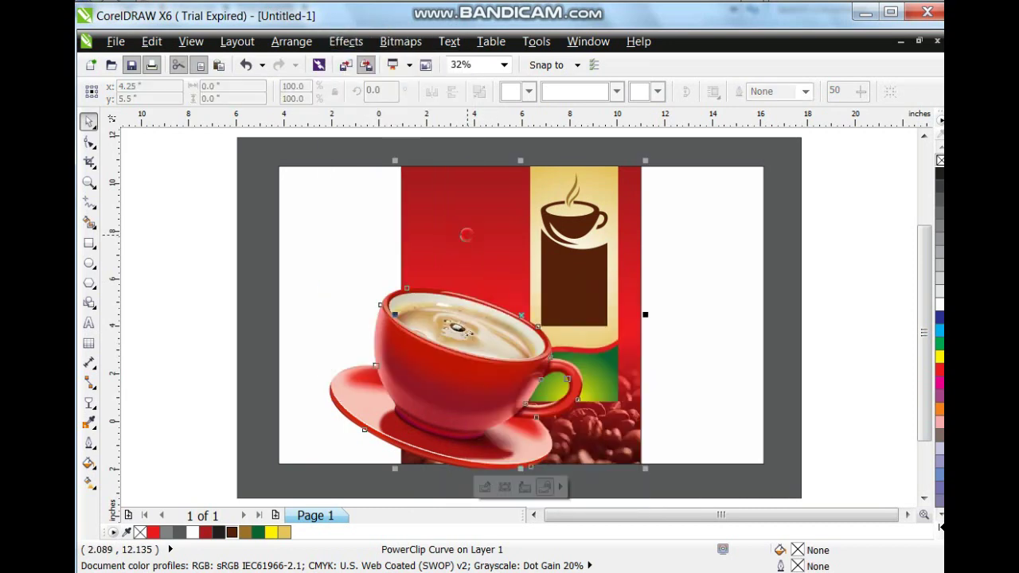
left_click(187, 263)
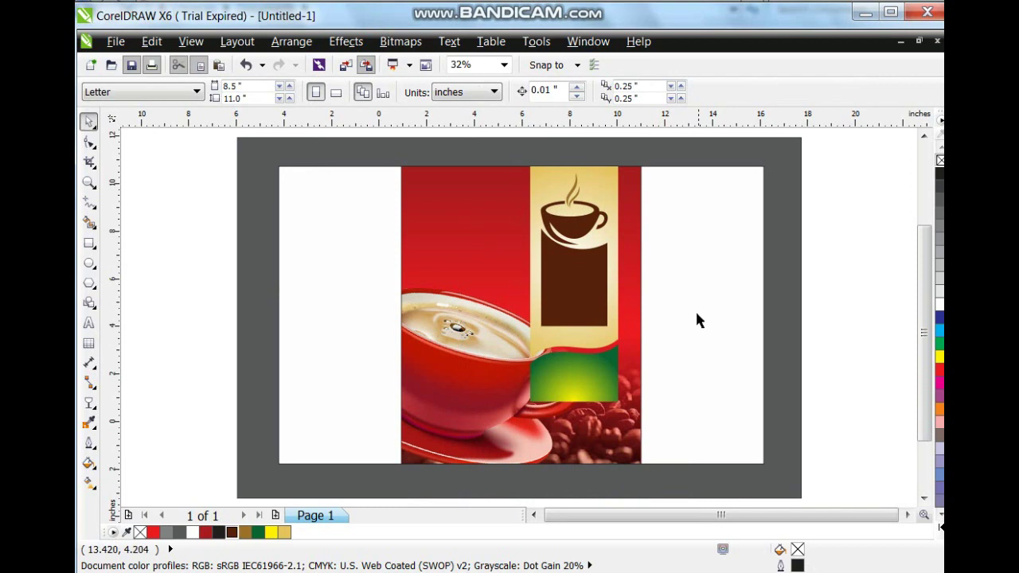
Shift the golden label strip, with its logo, brown block and green base, slightly to the right on the red panel
left_click_drag(826, 151, 508, 431)
mouse_move(580, 387)
left_mouse_down()
mouse_move(591, 385)
mouse_move(580, 392)
left_mouse_up()
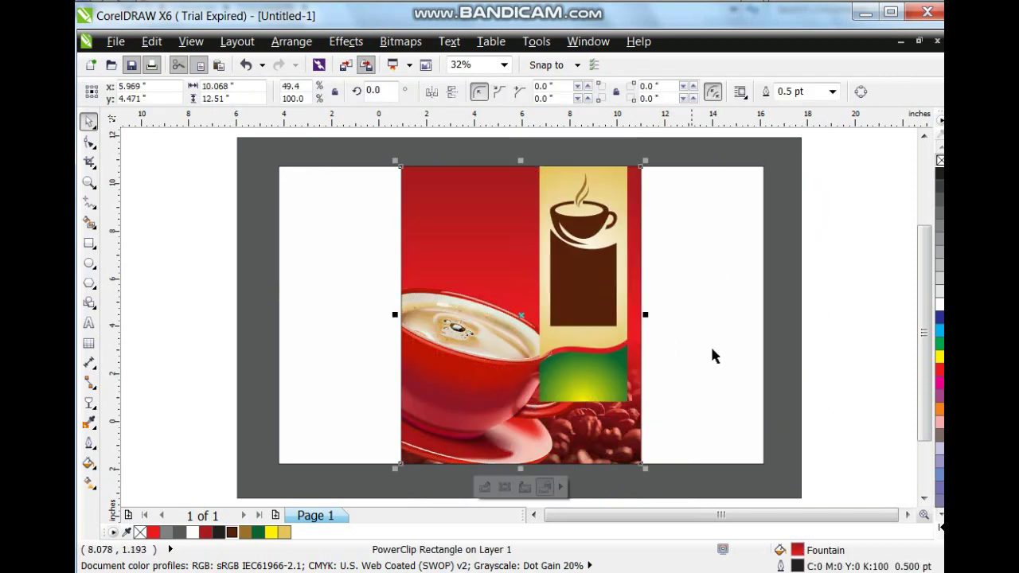
left_click(844, 313)
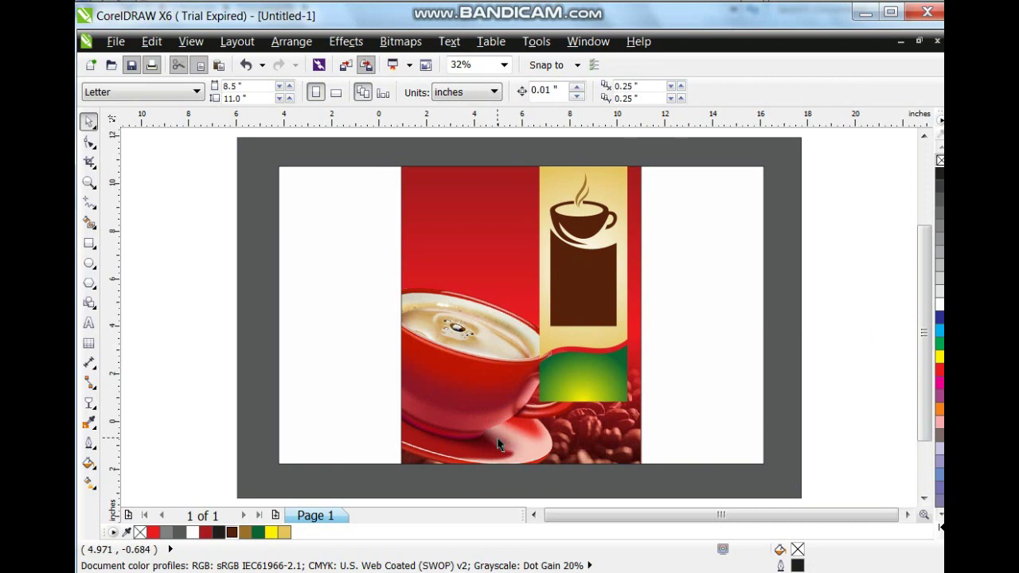
Inside the red panel's PowerClip, duplicate the coffee-bean photo into the upper half and enlarge the copy to about 11 inches wide
right_click(608, 439)
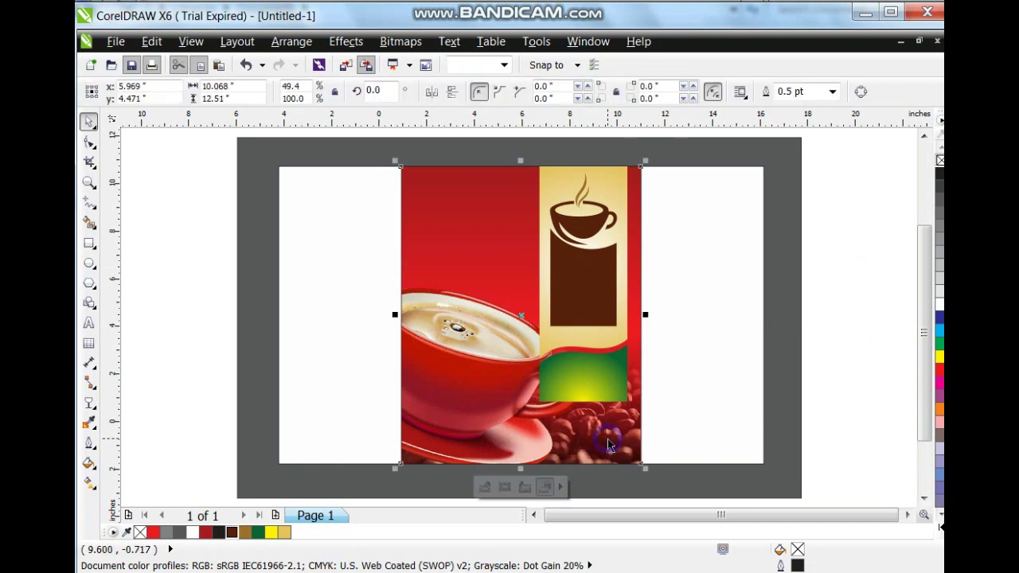
left_click(658, 52)
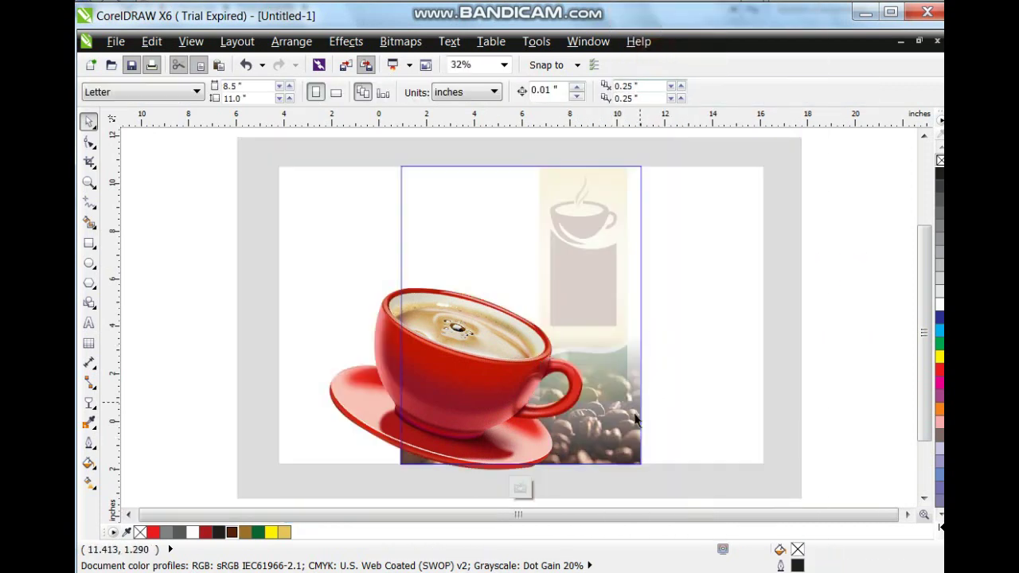
left_click(623, 432)
left_click_drag(624, 431, 617, 253)
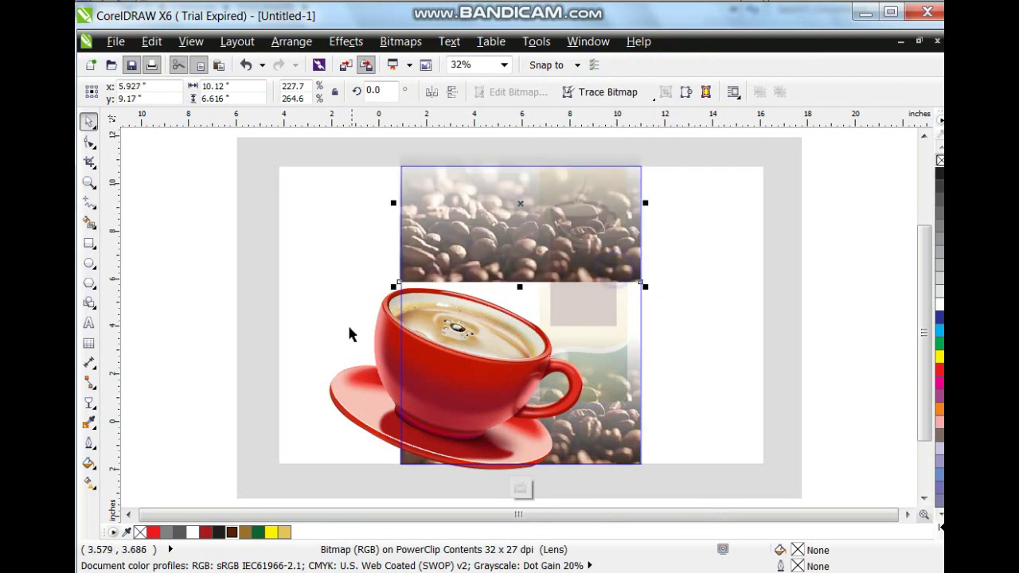
left_click_drag(393, 286, 373, 300)
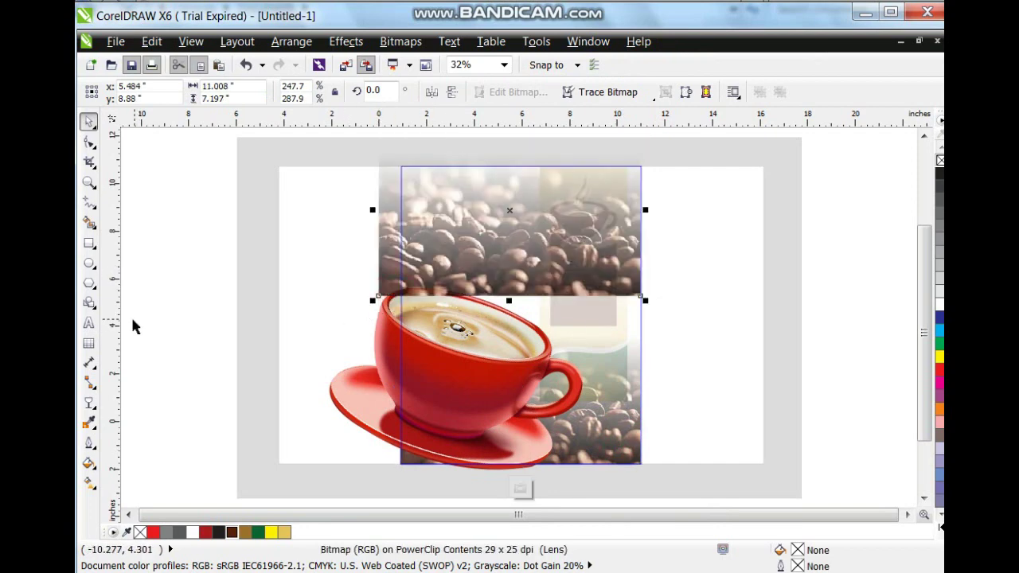
Fade the upper coffee-bean photo out towards the cup with a linear transparency and finish editing the PowerClip contents
left_click(92, 400)
left_click_drag(460, 218, 460, 299)
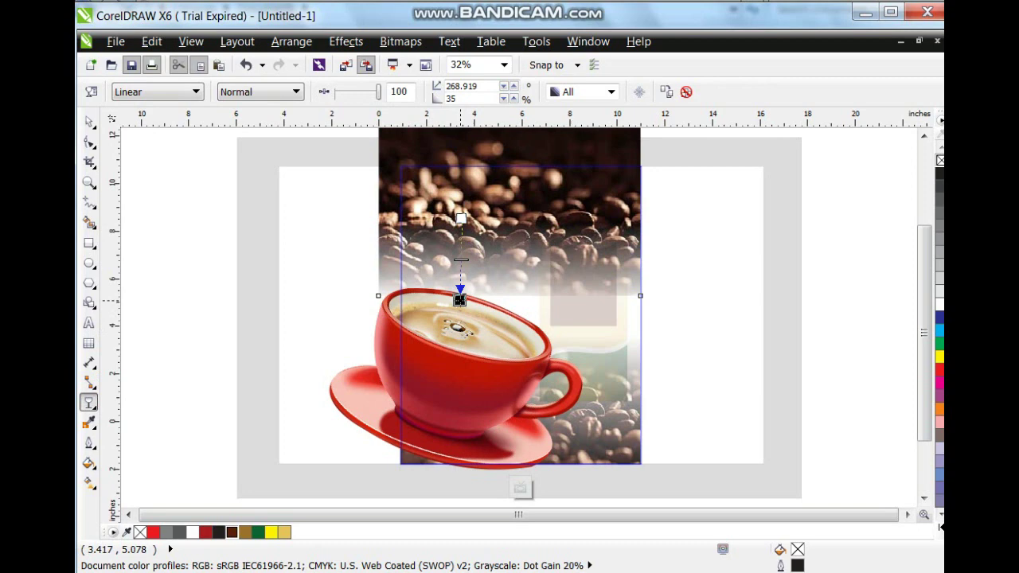
left_click_drag(460, 217, 434, 137)
left_click_drag(459, 300, 453, 277)
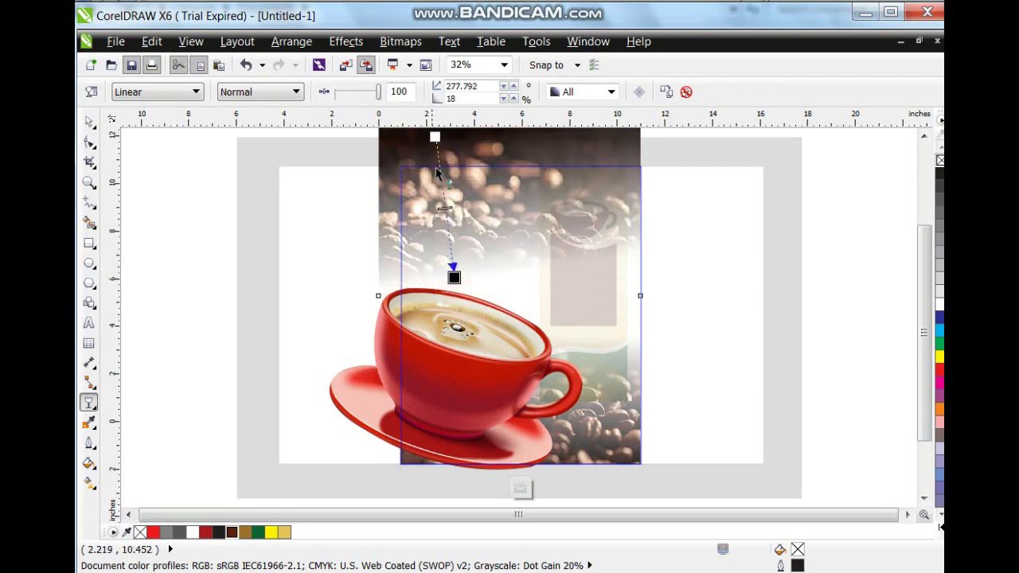
mouse_move(432, 141)
left_mouse_down()
mouse_move(448, 164)
mouse_move(439, 154)
left_mouse_up()
key("ctrl+z")
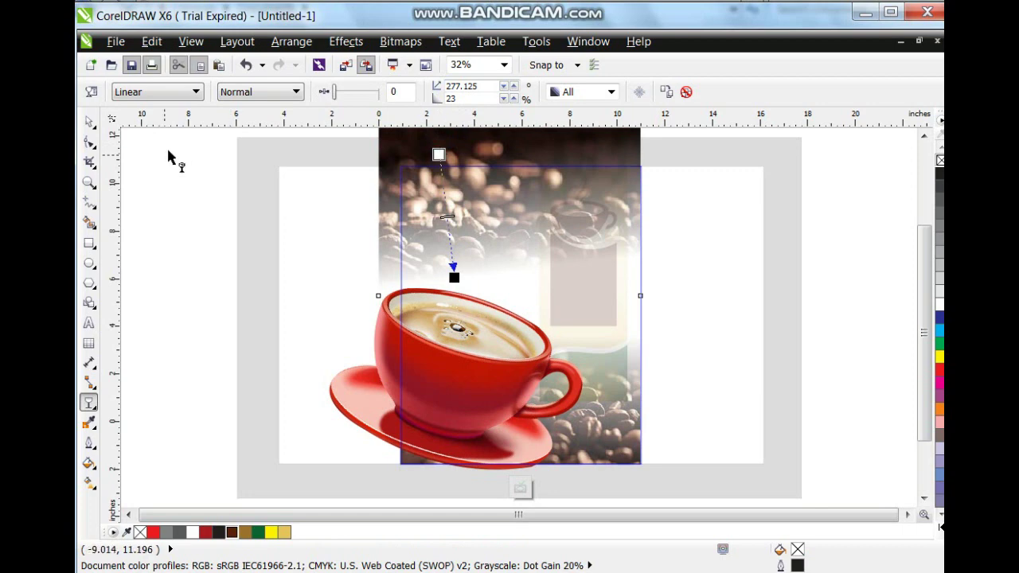
left_click(88, 122)
right_click(482, 228)
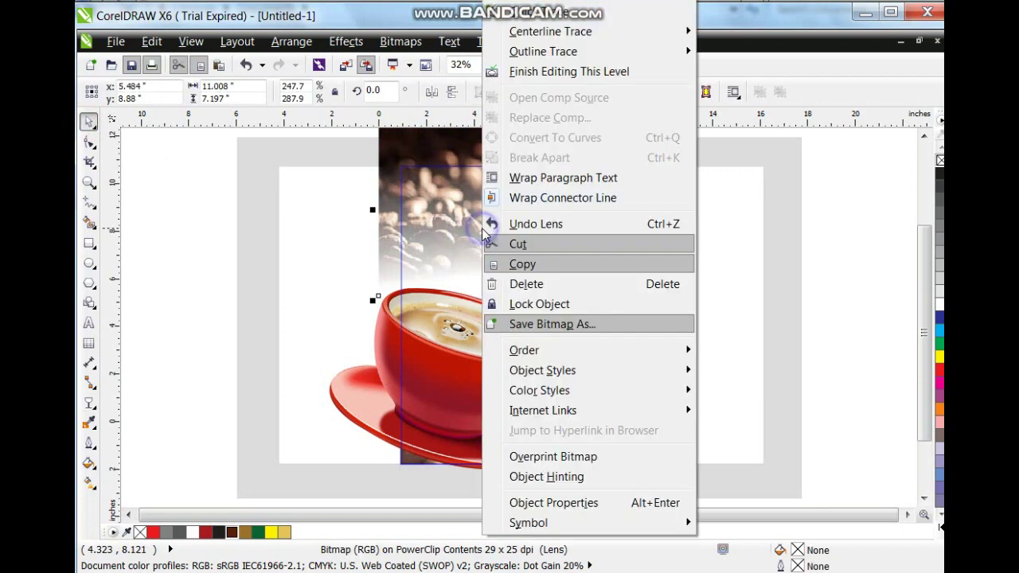
left_click(515, 72)
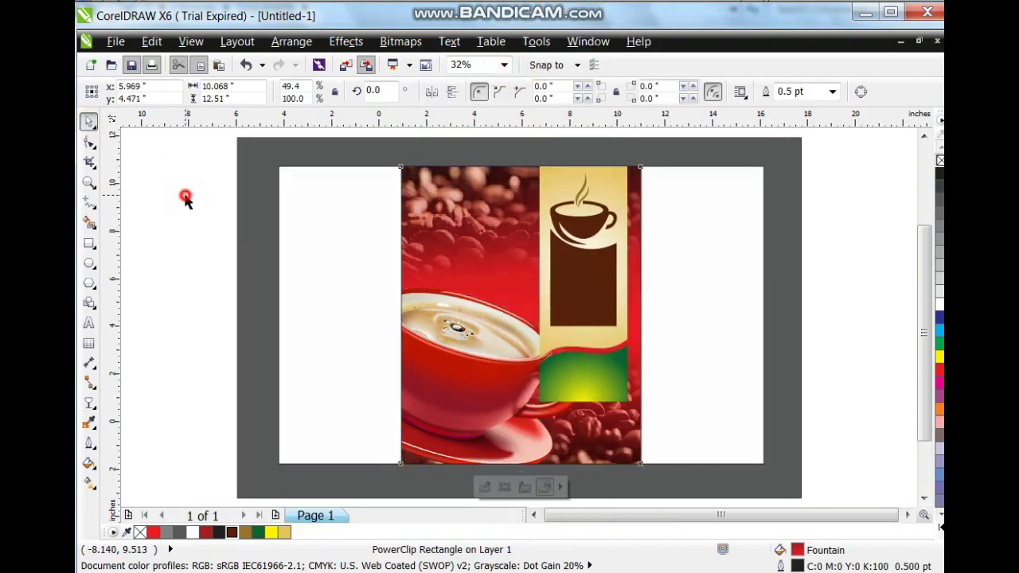
left_click(710, 331)
key("F4")
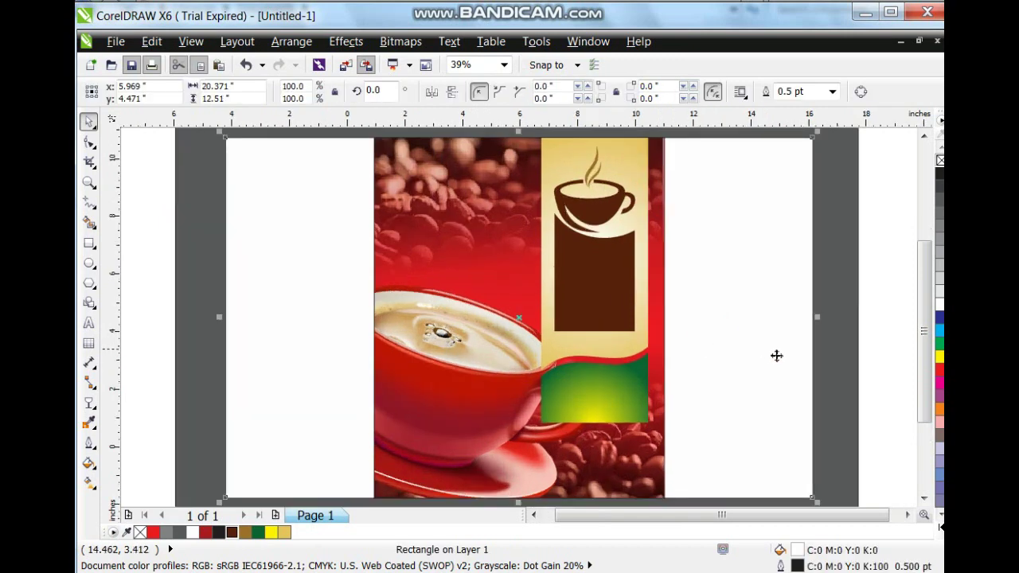
left_click(896, 370)
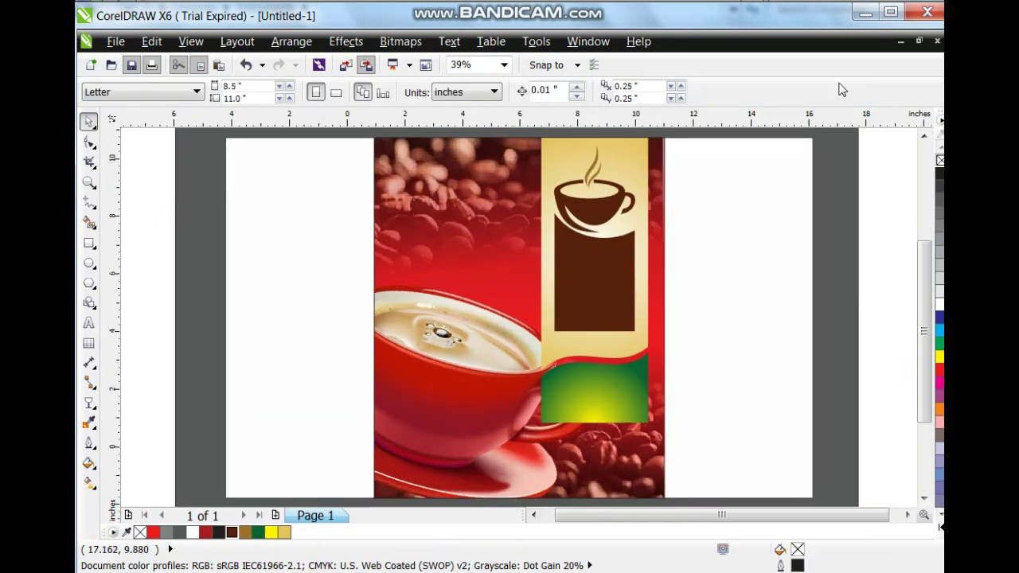
left_click(877, 227)
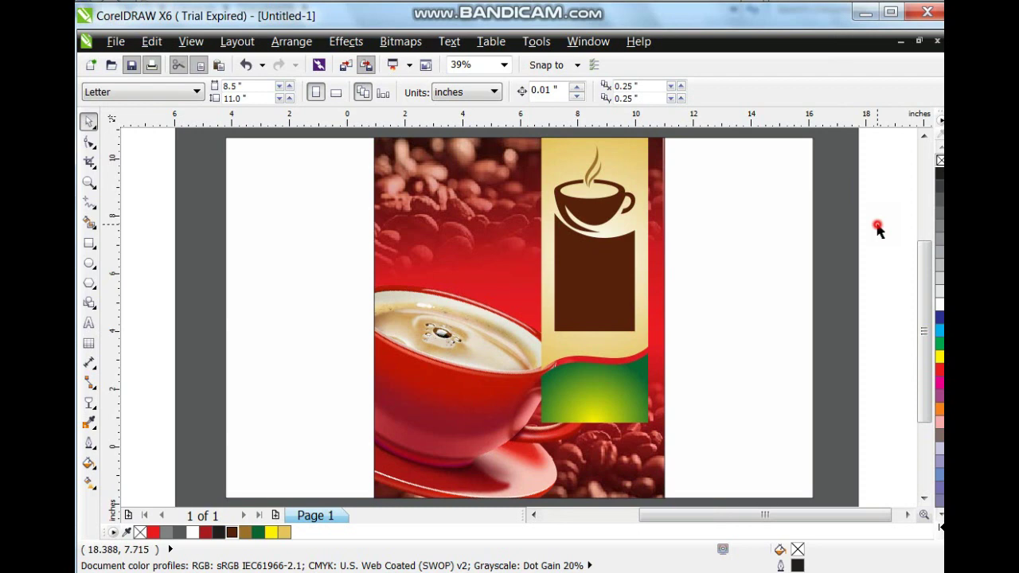
Place the product text block in the empty area right of the artwork and break it apart into separate lines
left_click(407, 378)
scroll(407, 378, "down", 2)
left_click_drag(156, 313, 691, 334)
left_click_drag(771, 232, 375, 460)
scroll(440, 447, "up", 2)
left_click(740, 258)
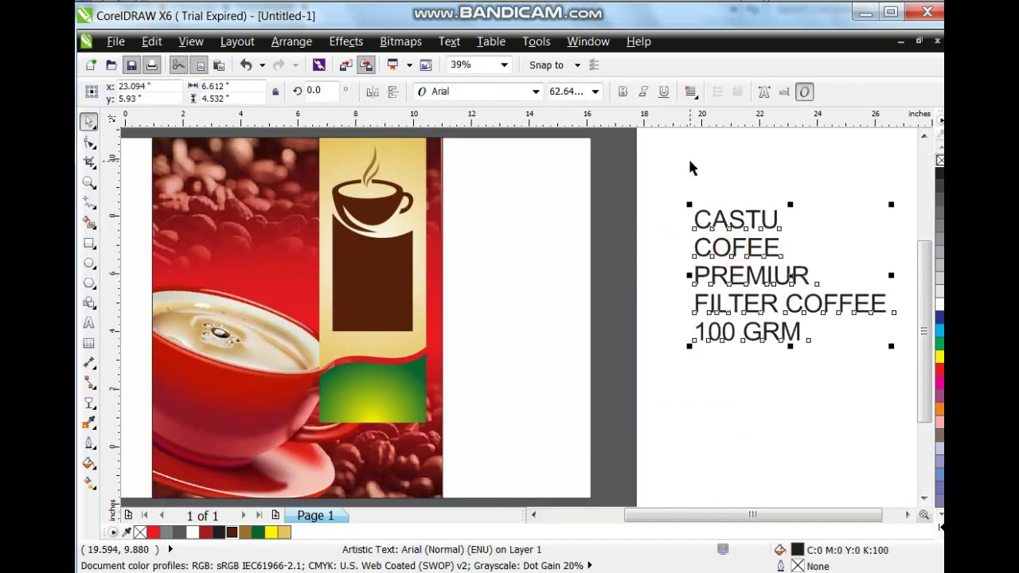
key("ctrl+k")
Set the CASTU line to the ZapfHumnst Ult BT font and fit it onto the label's brown block
left_click(542, 94)
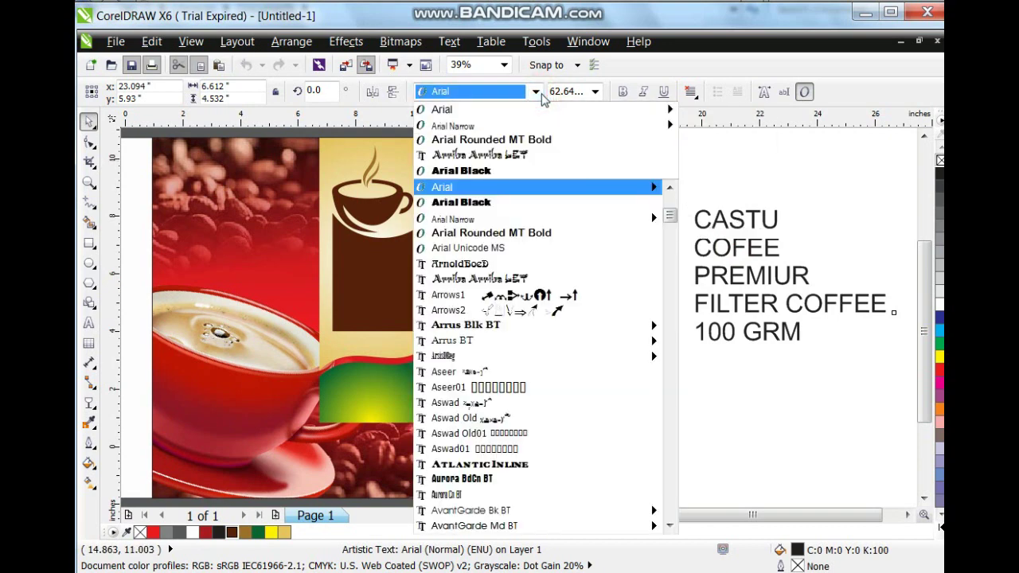
scroll(526, 159, "down", 15)
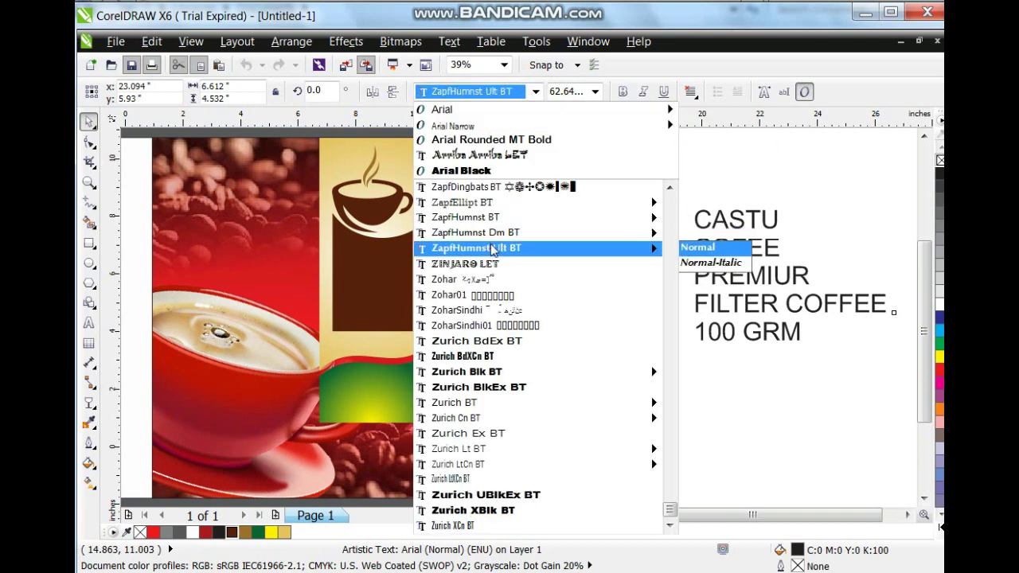
left_click(492, 249)
left_click_drag(779, 206, 808, 182)
left_click_drag(751, 218, 410, 284)
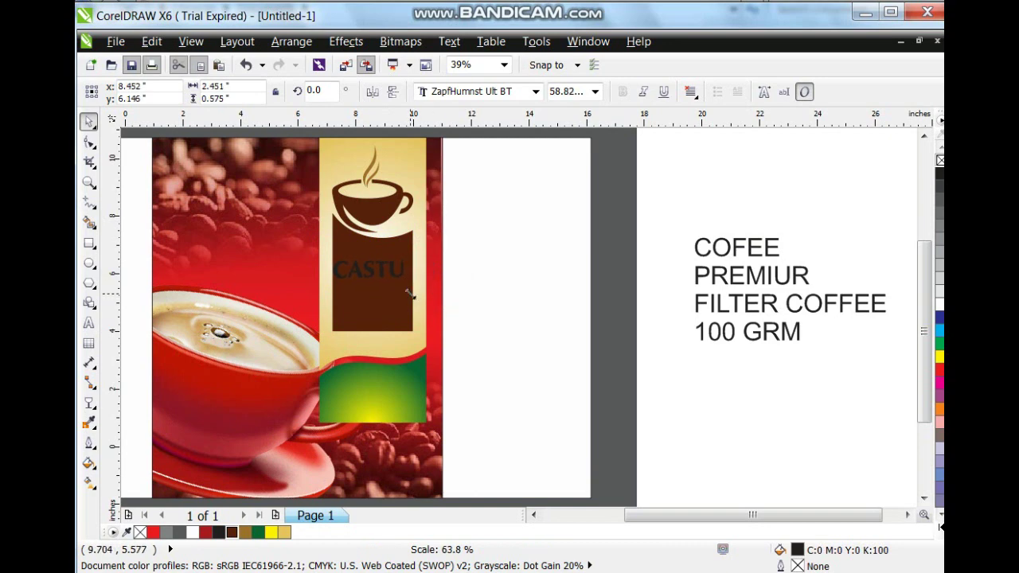
Fill the CASTU text white and centre it horizontally on the brown block
left_click(941, 305)
left_click(393, 312, "shift")
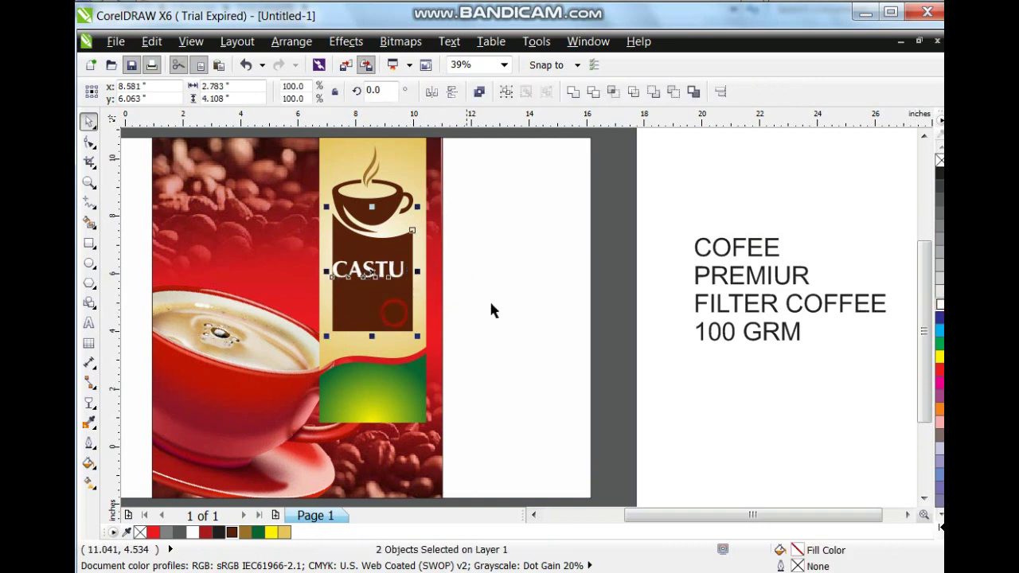
key("c")
left_click(648, 221)
Copy the text properties of CASTU onto the COFEE line
left_click(737, 249)
left_click(151, 41)
left_click(199, 296)
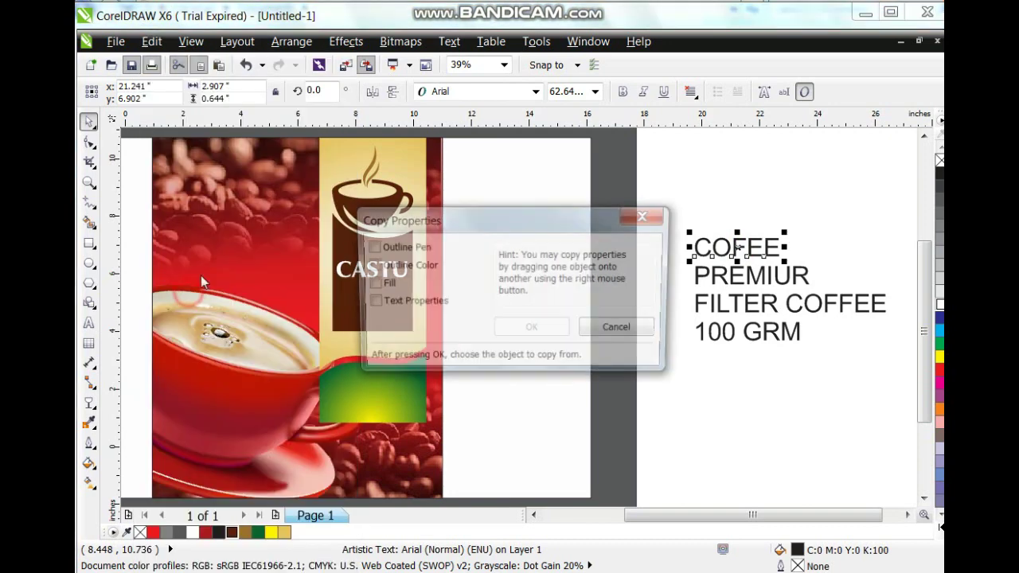
left_click(517, 328)
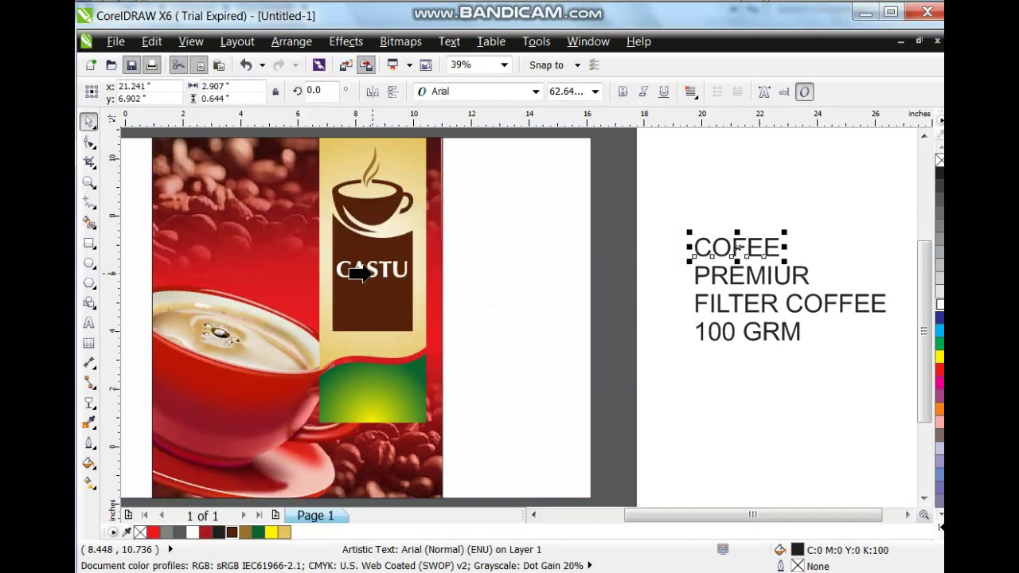
left_click(360, 277)
Place COFEE beneath CASTU with a white fill and scale both words down slightly, centred on the brown block
left_click_drag(739, 250, 382, 297)
left_click(939, 304)
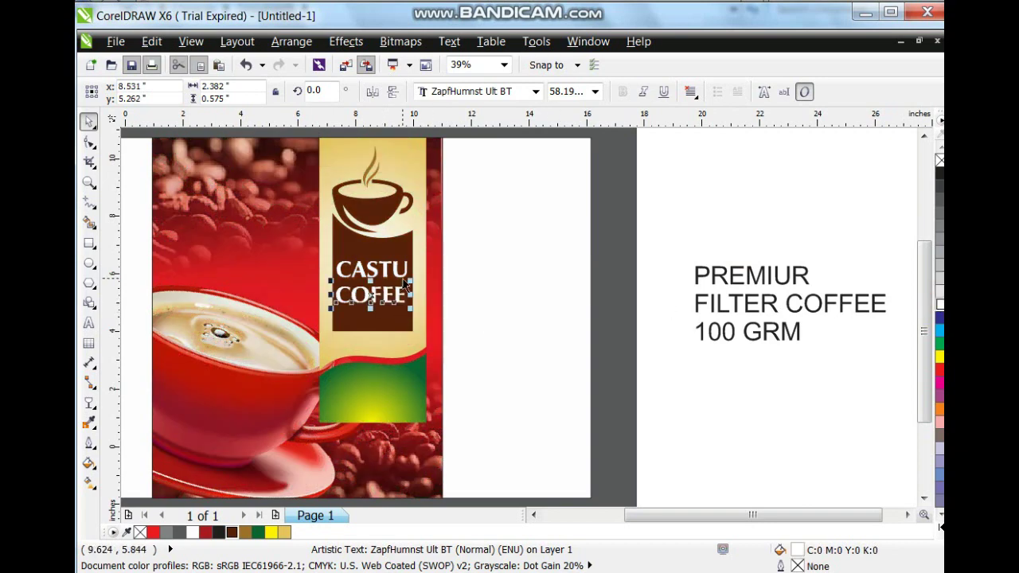
left_click(401, 272, "shift")
left_click(487, 299)
left_click(610, 246)
Align the PREMIUR, FILTER COFFEE and 100 GRM lines on a common vertical centre line
left_click(751, 274)
left_click(763, 306, "shift")
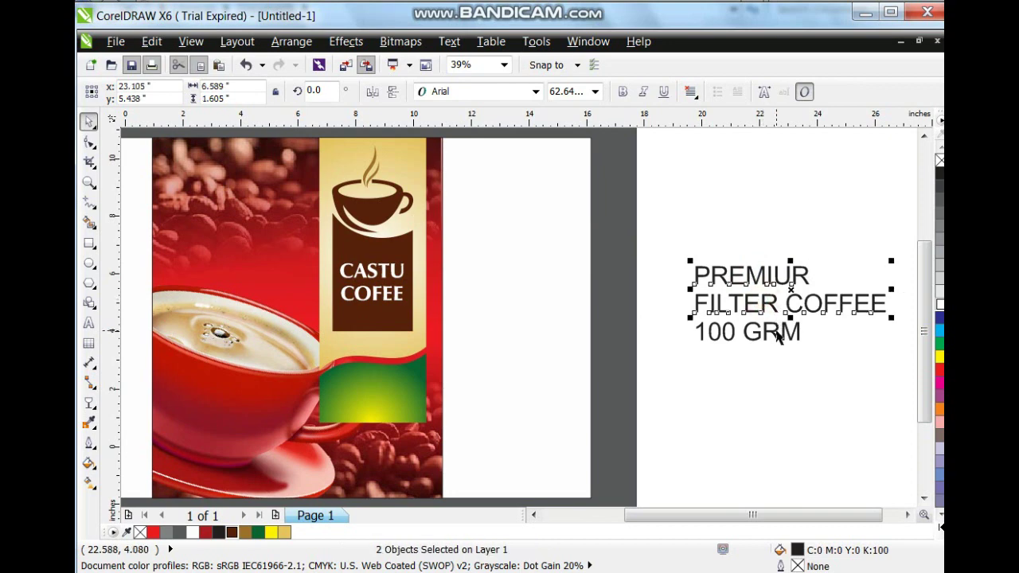
left_click(779, 336, "shift")
key("c")
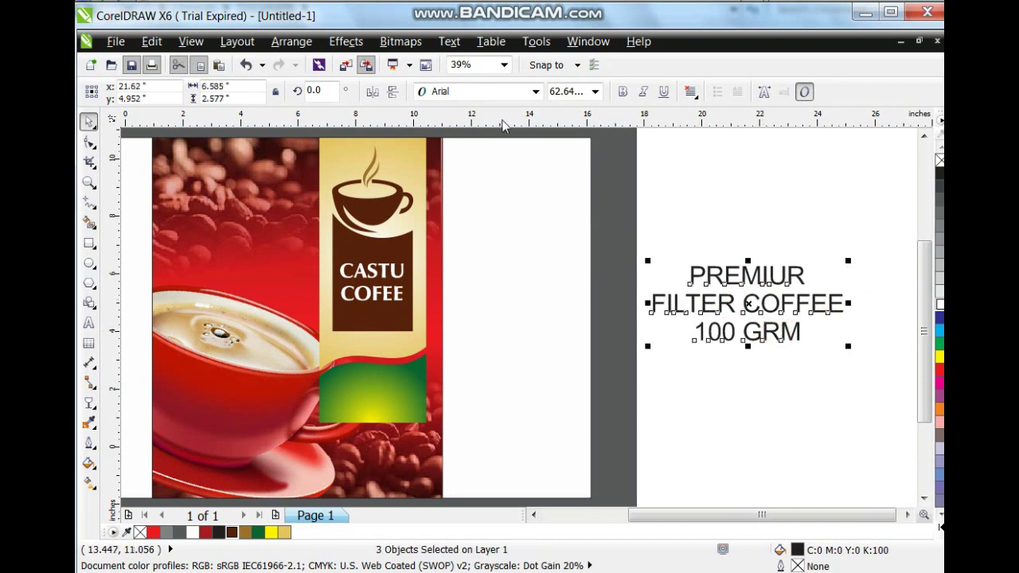
Copy the text properties of the white label text onto the PREMIUR, FILTER COFFEE and 100 GRM lines
left_click(151, 42)
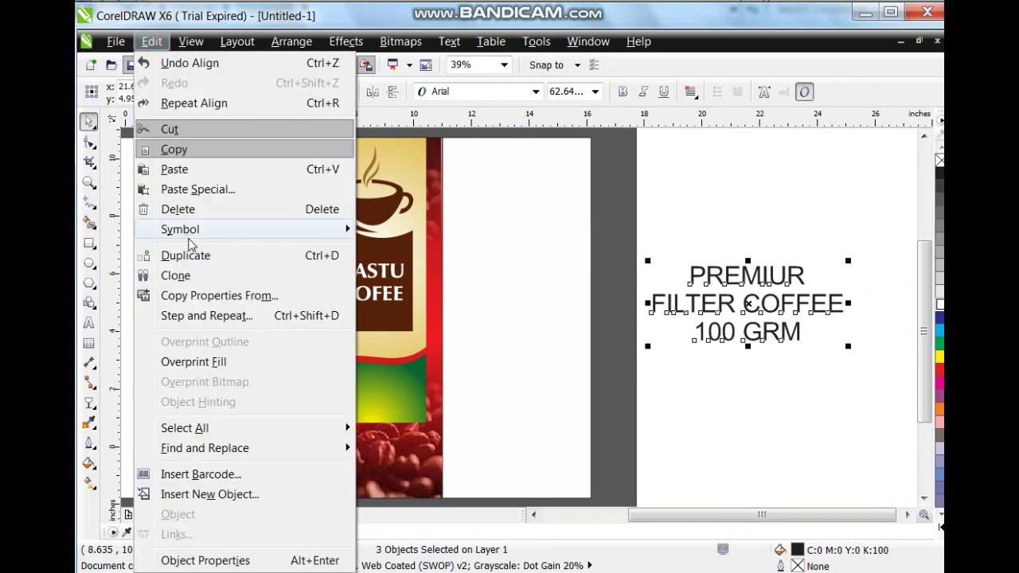
left_click(191, 298)
left_click(548, 332)
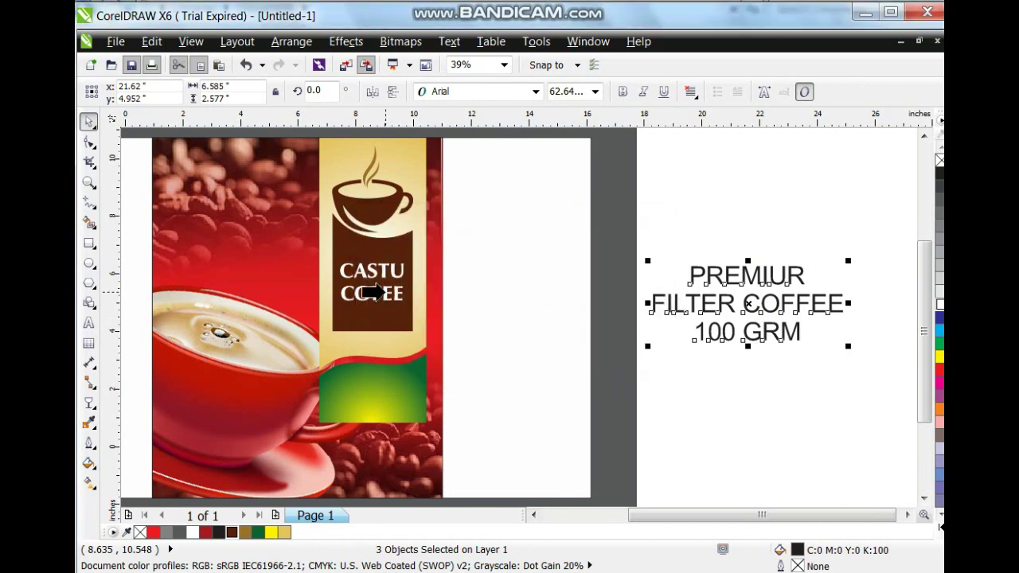
left_click(356, 289)
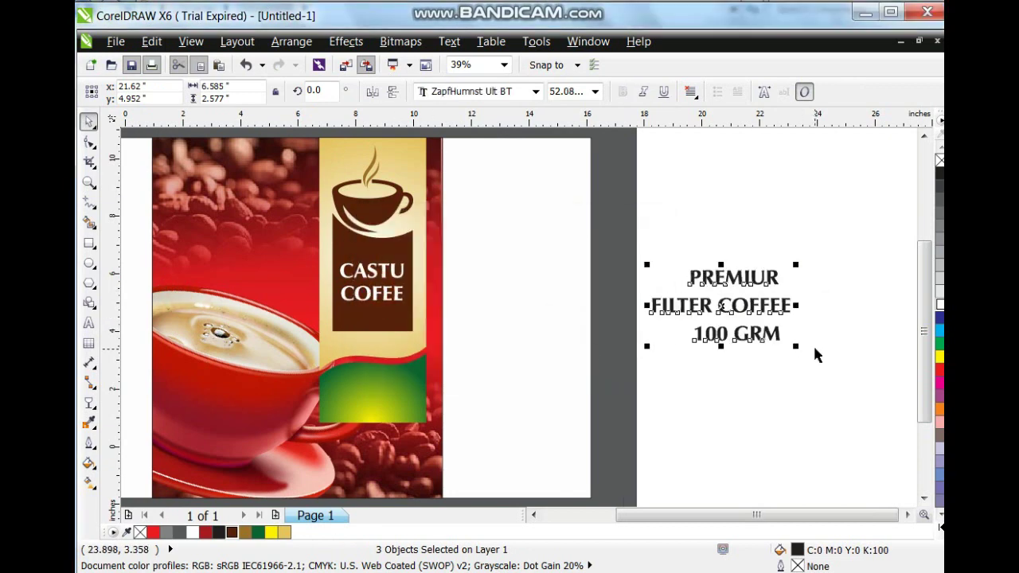
left_click(813, 347)
Make FILTER COFFEE smaller beneath PREMIUR and move both lines onto the label's green block
left_click(751, 291)
left_click_drag(790, 293, 778, 312)
left_click(785, 305, "shift")
left_click_drag(728, 286, 391, 393)
left_click(427, 398)
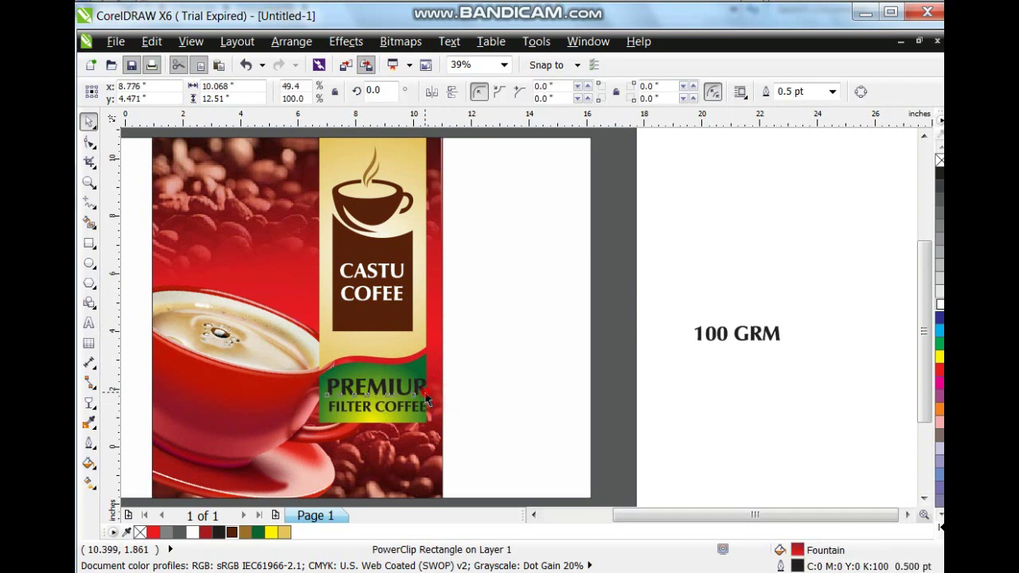
Fill PREMIUR yellow and FILTER COFFEE black, with both lines centred on the green block
left_click(427, 399)
left_click(410, 409, "shift")
left_click(940, 355)
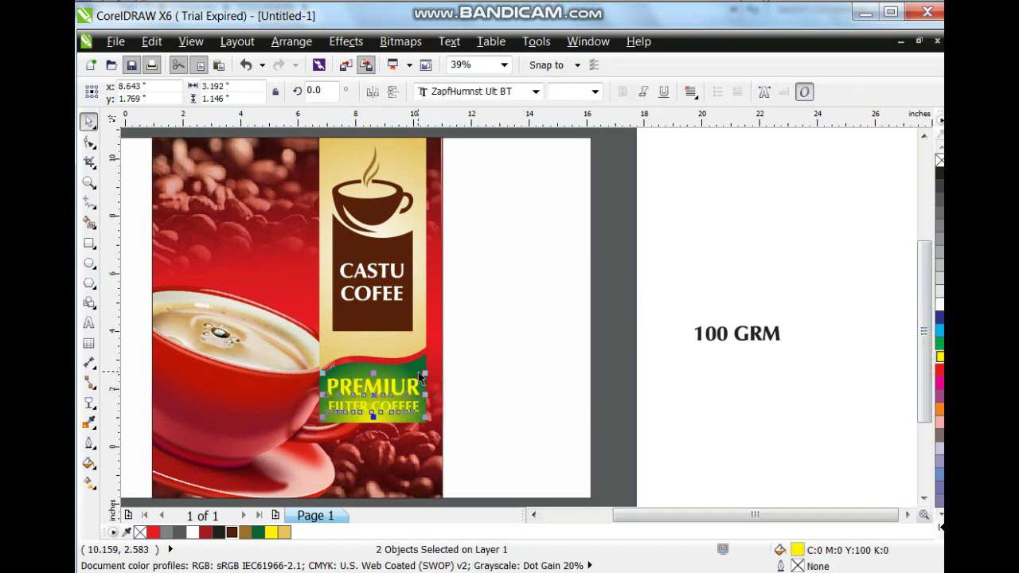
left_click(421, 374, "shift")
left_click(651, 380)
left_click(417, 406)
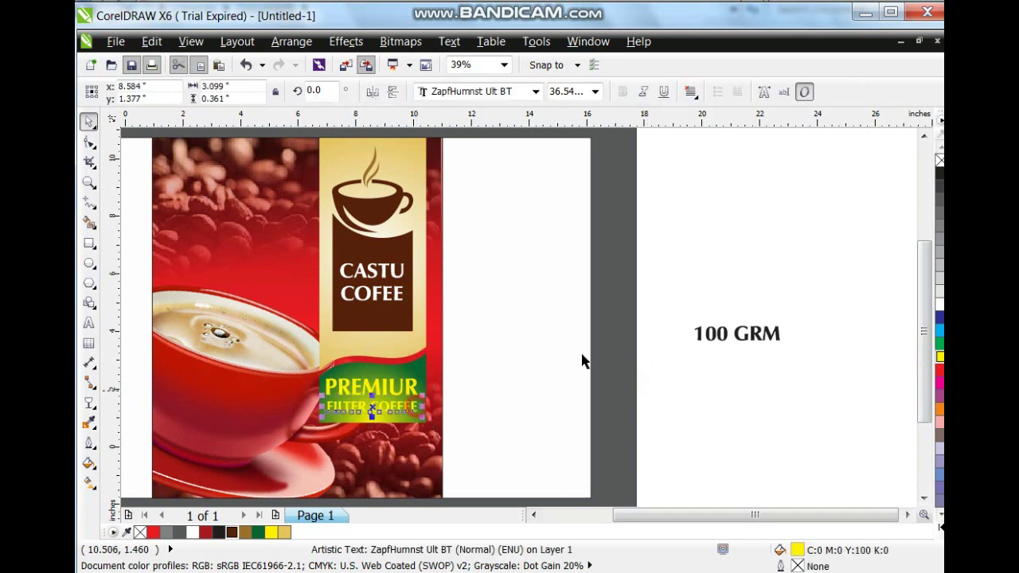
left_click(836, 261)
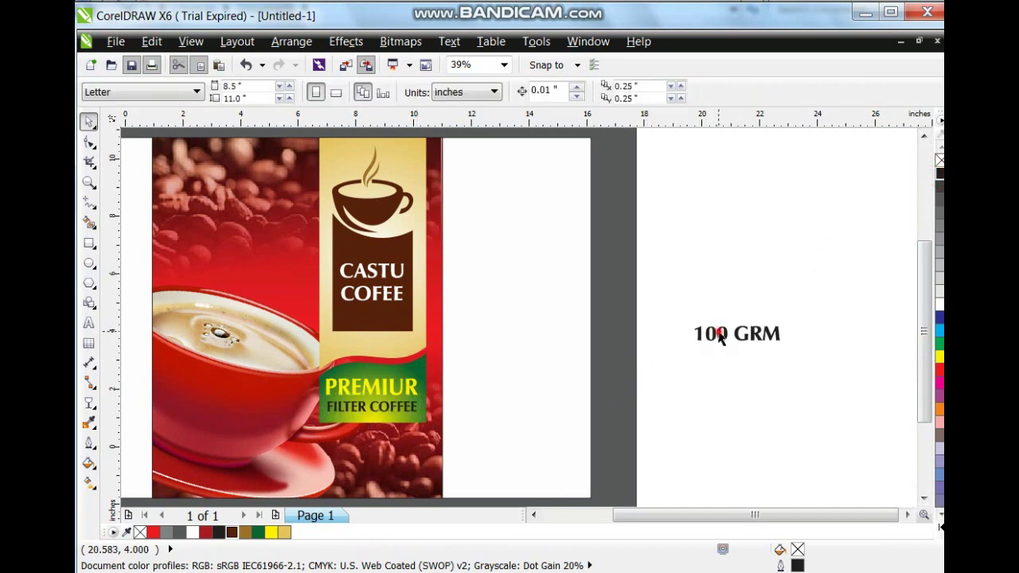
Move the 100 GRM text onto the dark coffee beans beneath the label's green block and fill it white
left_click(719, 334)
left_click_drag(787, 345, 391, 480)
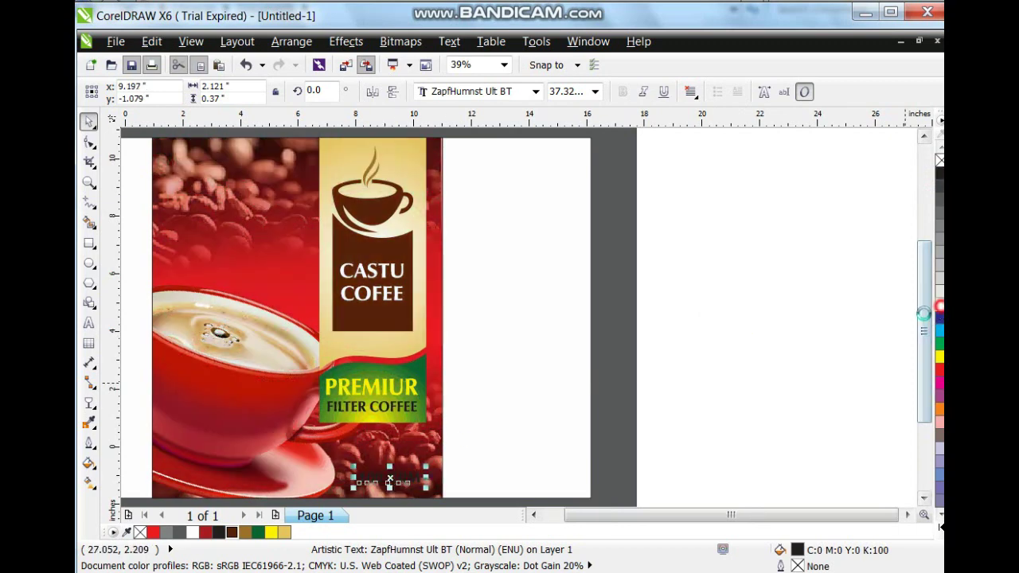
left_click(940, 306)
left_click(824, 364)
left_click(630, 346)
key("F4")
left_click(828, 378)
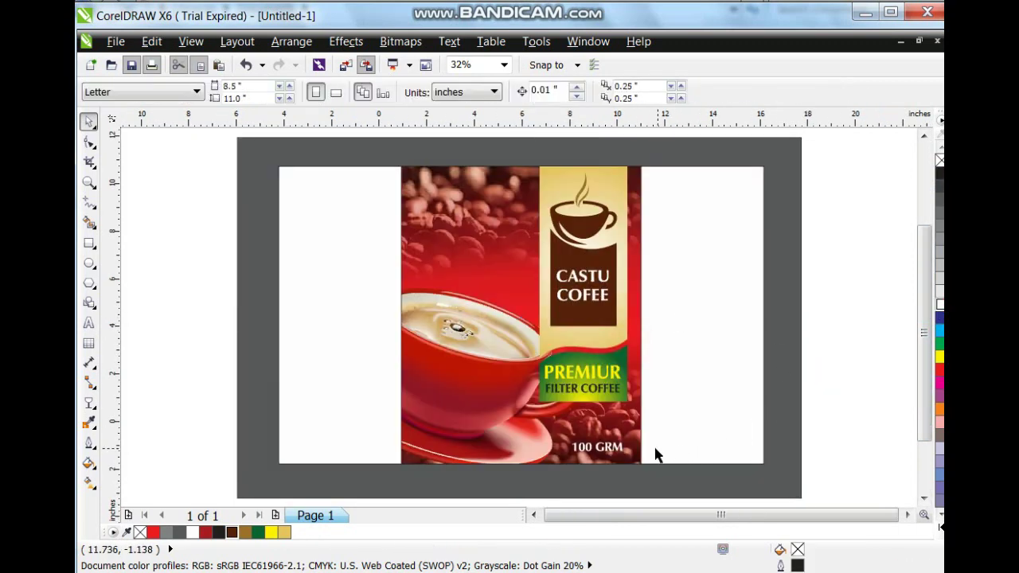
Scale the white 100 GRM text down to about 90 percent
left_click(619, 452)
left_click_drag(621, 462, 625, 459)
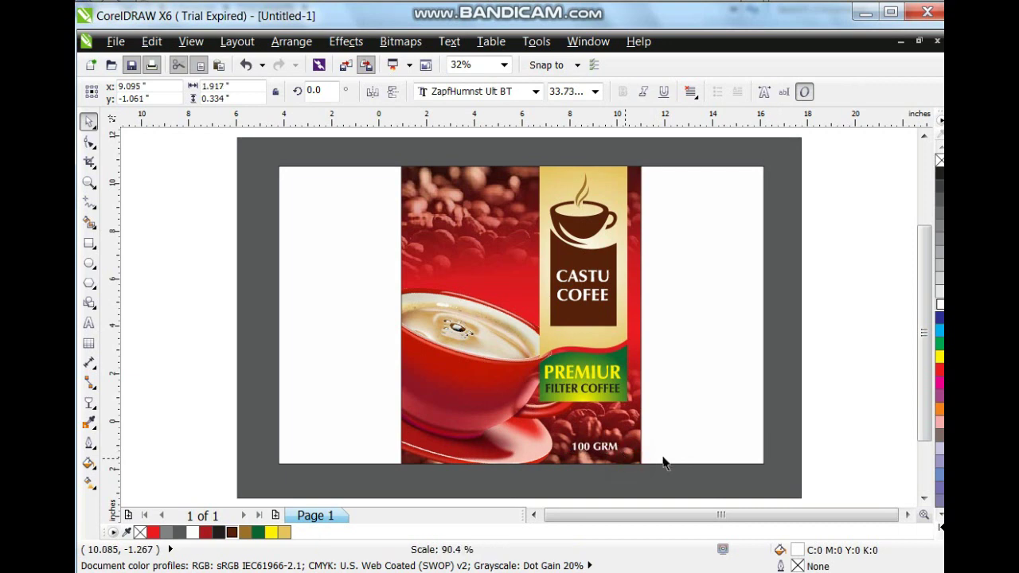
left_click(840, 395)
Paste the steam image above the large coffee cup on the front panel
left_click_drag(627, 413, 772, 474)
key("shift+F2")
key("Escape")
key("ctrl+v")
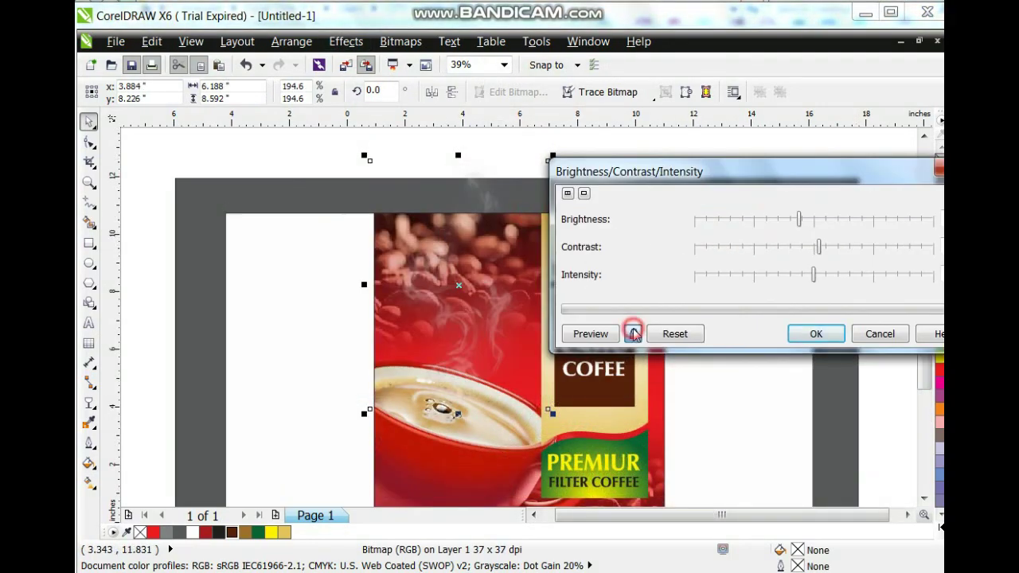
Adjust the steam image with raised brightness and contrast and lowered intensity, with automatic preview on
left_click(633, 333)
left_click(826, 222)
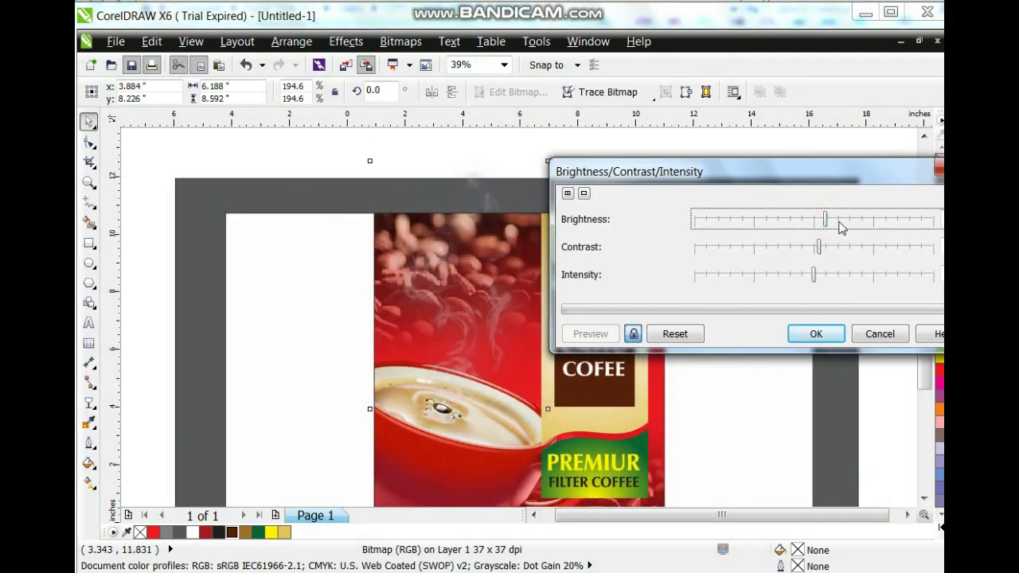
left_click(845, 226)
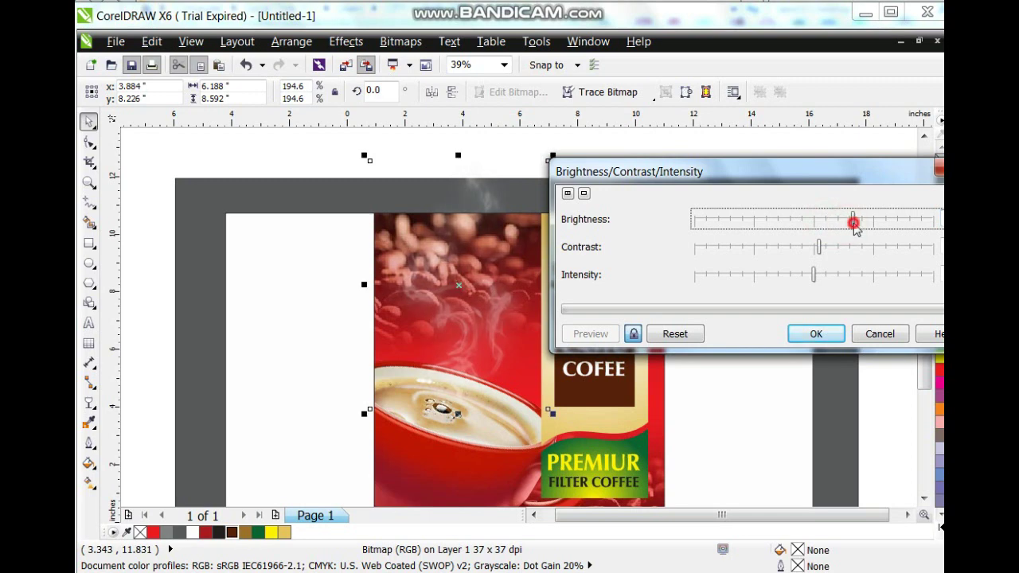
left_click(776, 274)
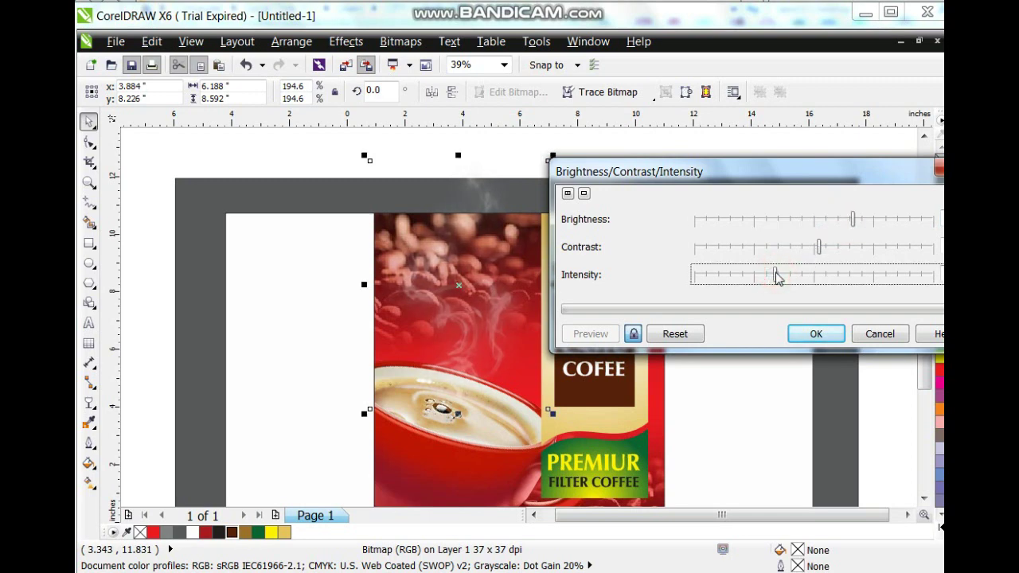
left_click(846, 248)
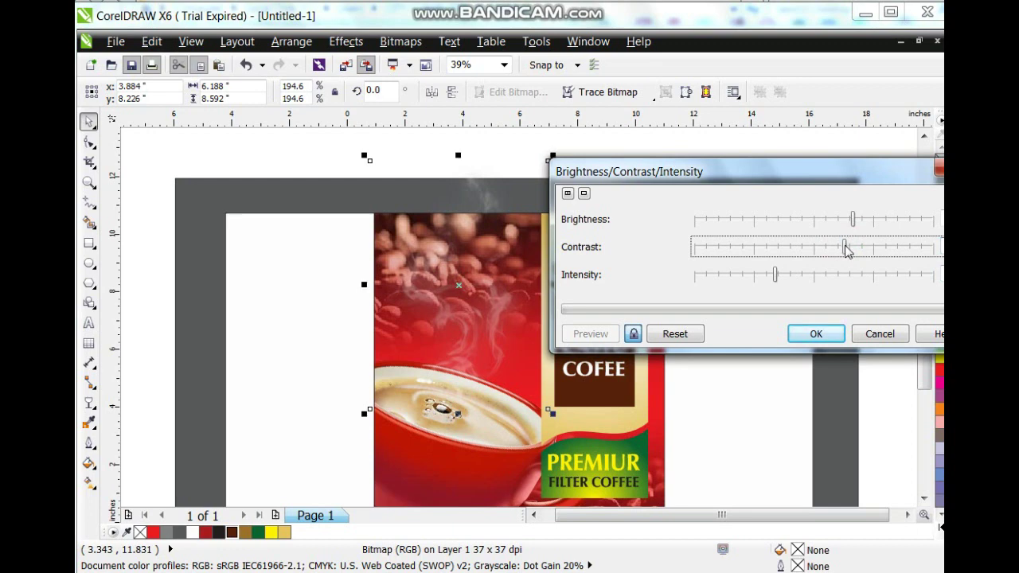
left_click_drag(838, 249, 821, 249)
left_click(862, 250)
left_click(864, 250)
left_click(875, 250)
left_click(805, 335)
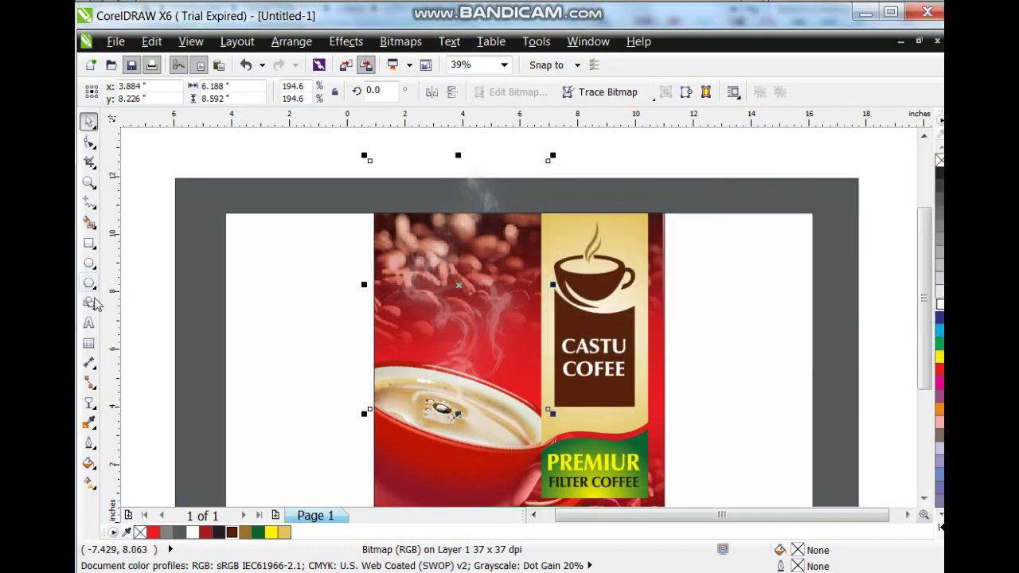
Apply a linear transparency to the steam that fades it out upward from the cup
left_click(89, 402)
left_click_drag(468, 356, 477, 266)
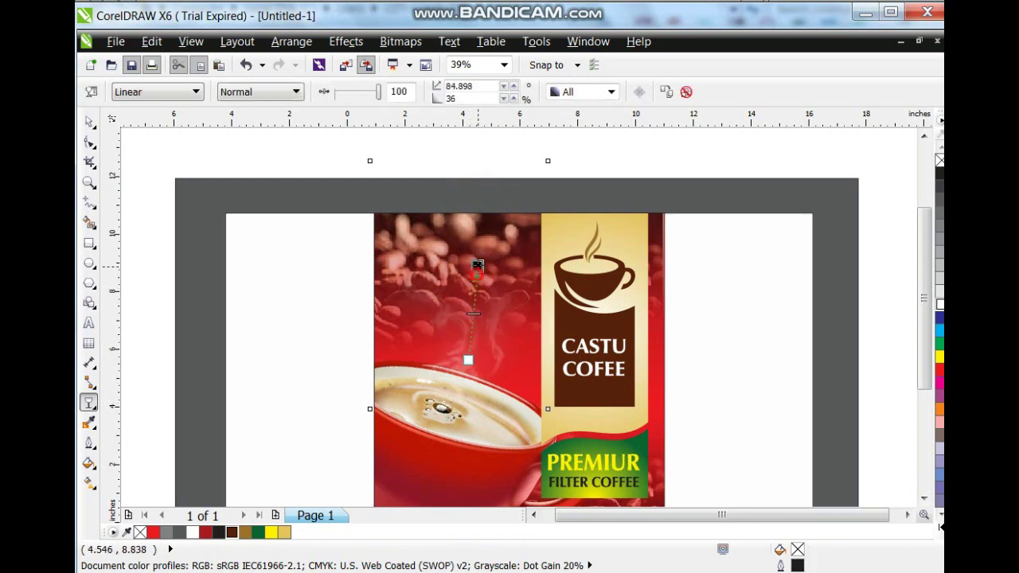
left_click(89, 122)
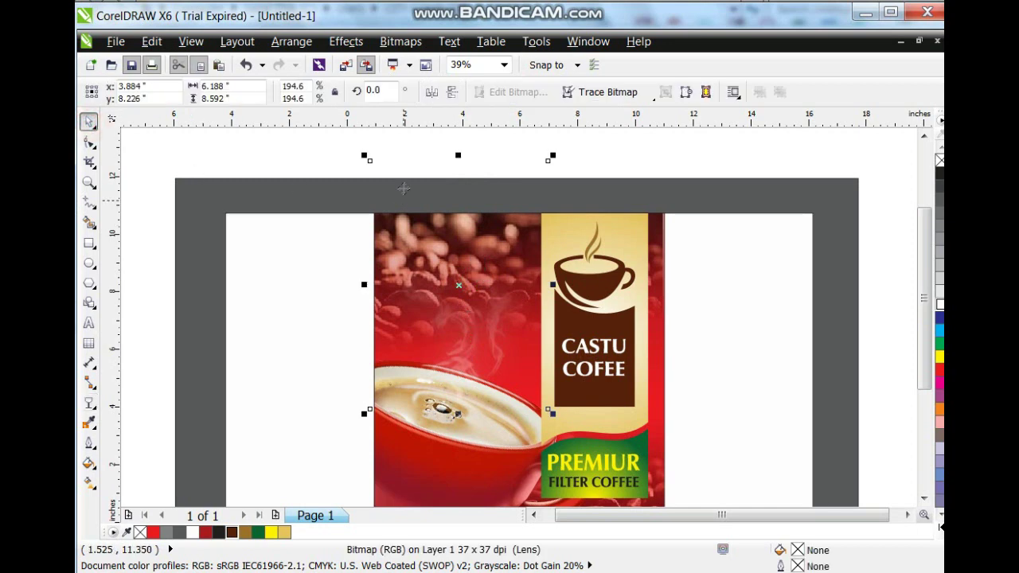
PowerClip the steam image inside the front panel that holds the large cup
left_click(346, 42)
mouse_move(401, 298)
left_click(548, 297)
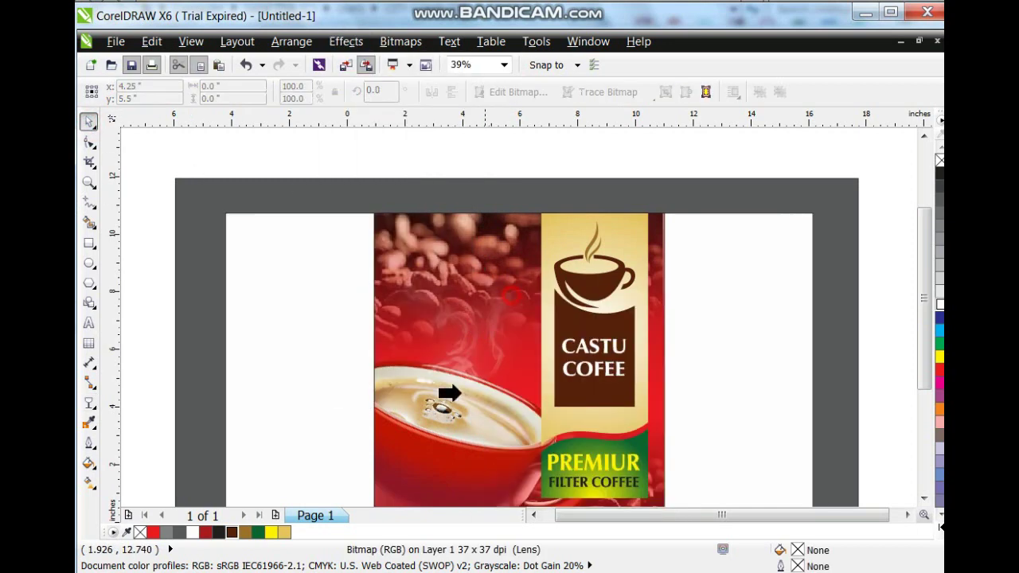
left_click(406, 470)
scroll(755, 358, "down", 2)
key("Escape")
Give the wide white rectangle a vertical linear fountain fill, dark red at both ends and bright red in the middle
left_click(759, 368)
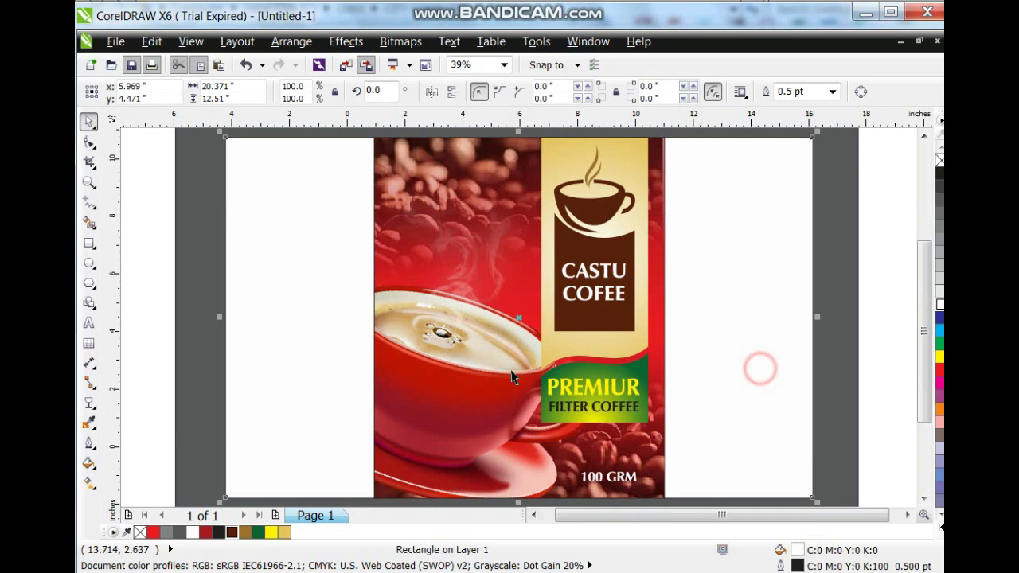
left_click(205, 533)
key("g")
left_click_drag(512, 482, 508, 273)
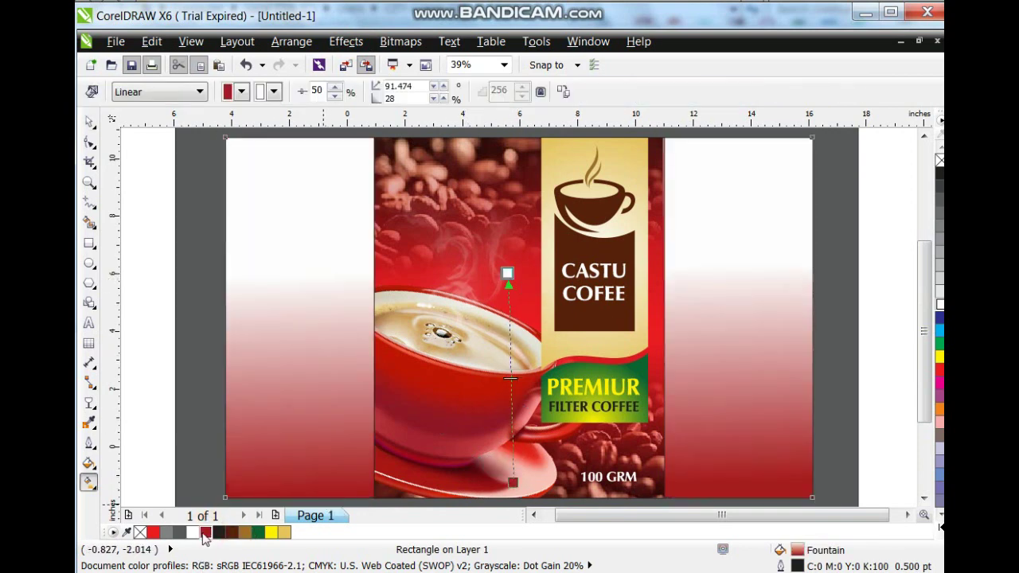
left_click_drag(206, 533, 509, 273)
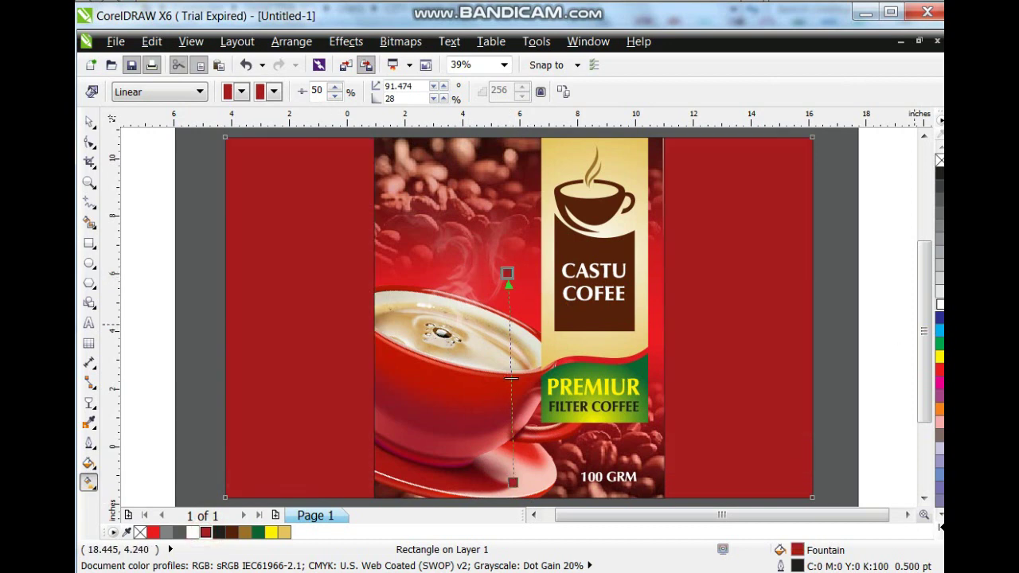
left_click_drag(594, 320, 511, 345)
left_click_drag(507, 273, 523, 206)
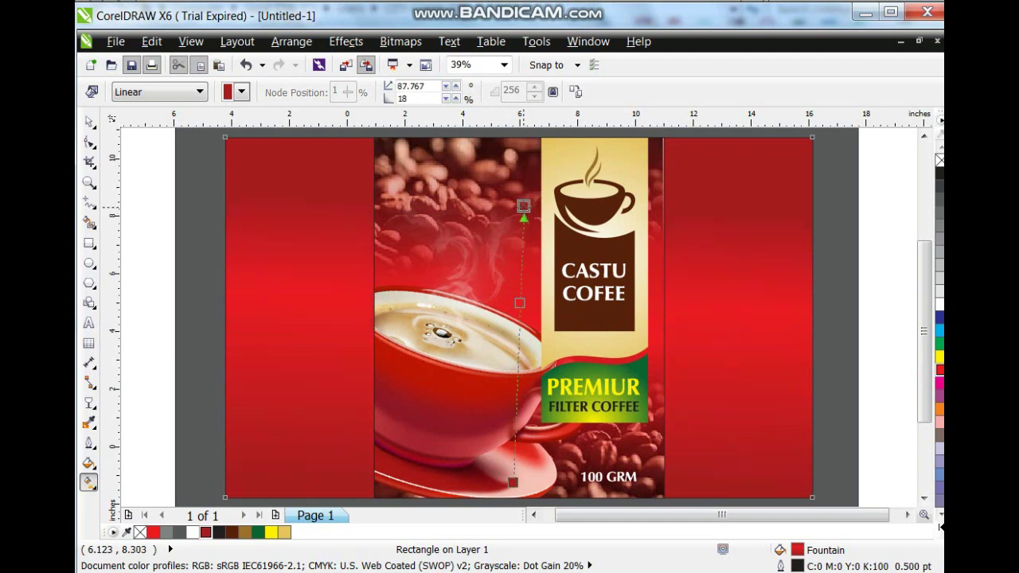
left_click(88, 121)
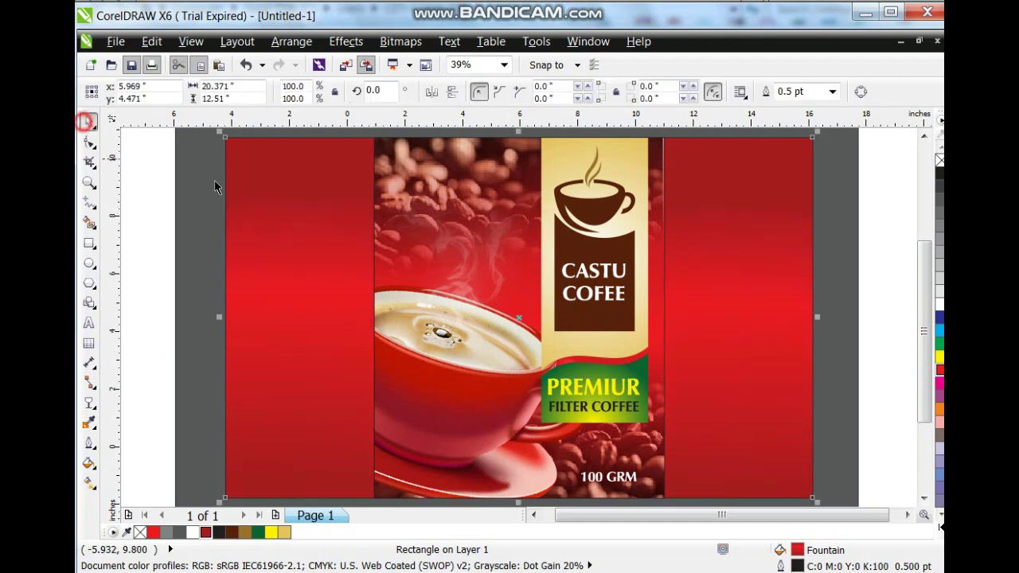
left_click(878, 169)
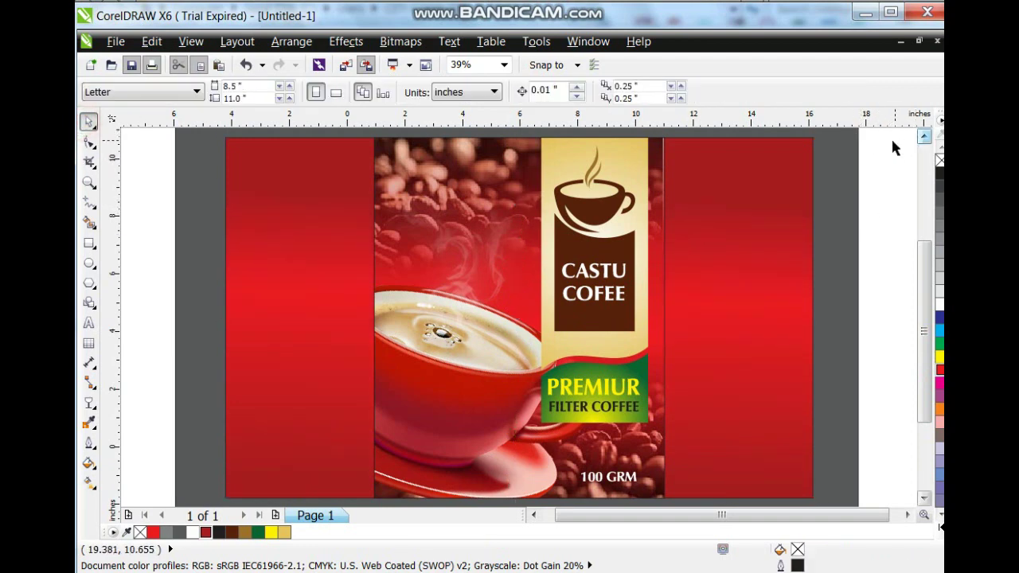
Place a copy of the label strip, about 2.2 by 5.87 inches, at the top of the right side panel and group it
left_click_drag(865, 134, 510, 435)
left_click_drag(593, 299, 734, 300)
left_click_drag(793, 428, 748, 326)
left_click_drag(713, 252, 735, 252)
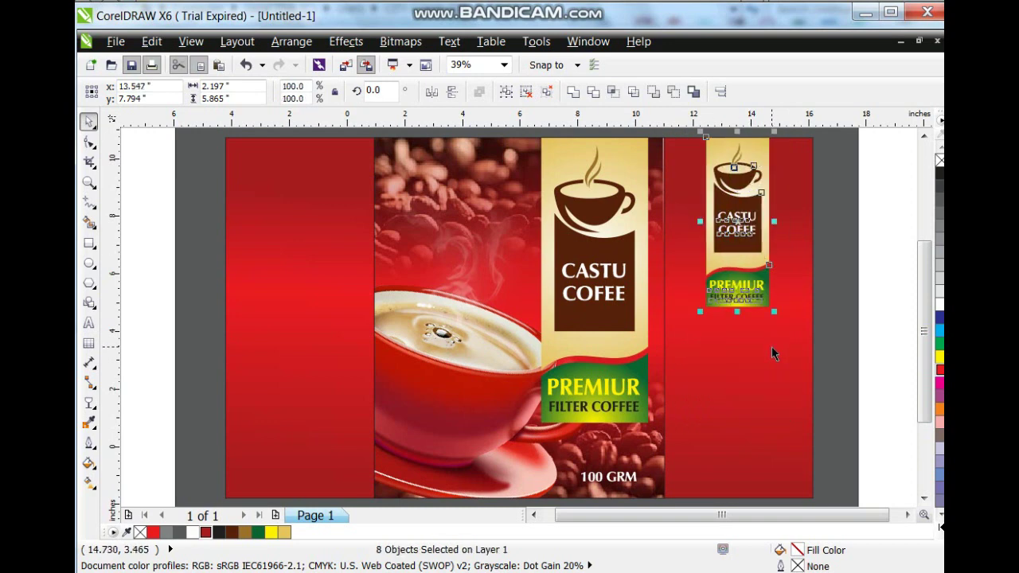
key("ctrl+g")
Try to centre the small label group horizontally on the wide red rectangle
left_click(772, 351, "shift")
key("c")
key("ctrl+z")
left_click(763, 383, "shift")
left_click(492, 148)
Copy the small label group to the top of the left side panel
left_click_drag(747, 233, 310, 226)
left_click(892, 301)
Duplicate the front panel to the empty area beside the layout and extract the copy's PowerClip contents
left_click(509, 382)
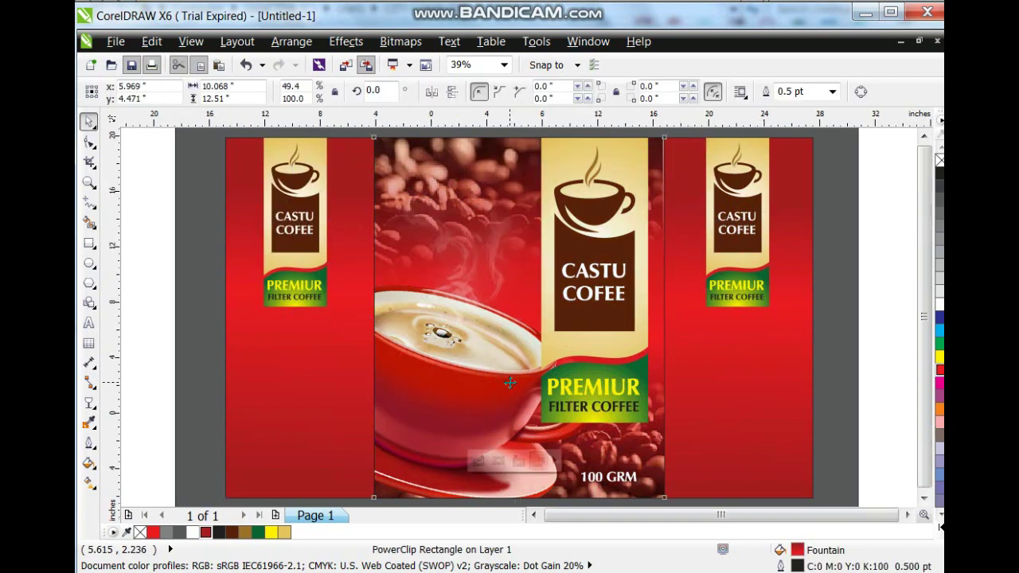
scroll(509, 382, "down", 2)
left_click_drag(478, 364, 748, 341)
right_click(749, 341)
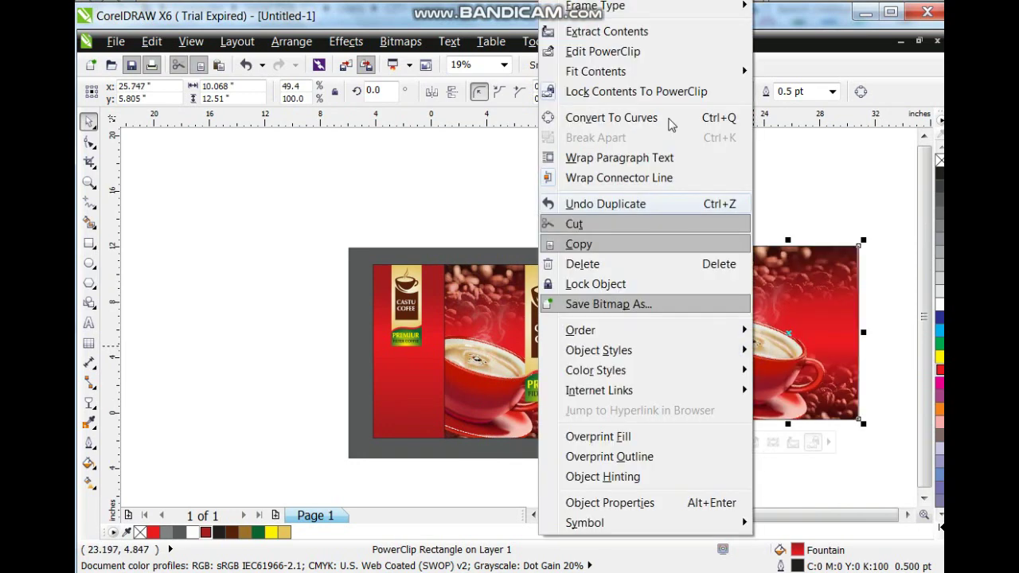
left_click(585, 32)
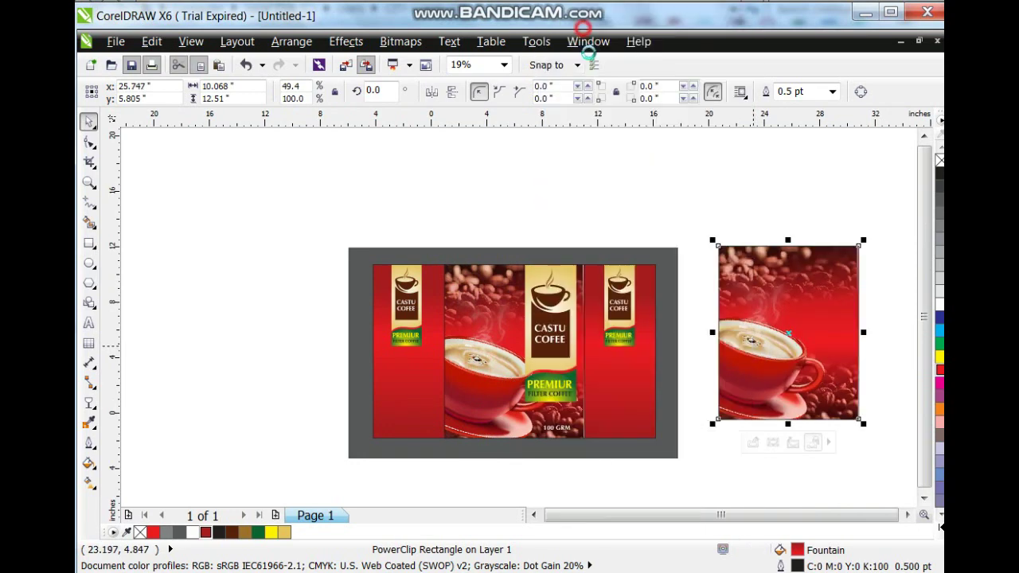
Separate the extracted cup from the copied panel and delete the copy's upper bean image and red gradient frame
left_click(814, 178)
left_click_drag(713, 178, 887, 442)
left_click(820, 251)
key("Delete")
left_click_drag(826, 314, 819, 239)
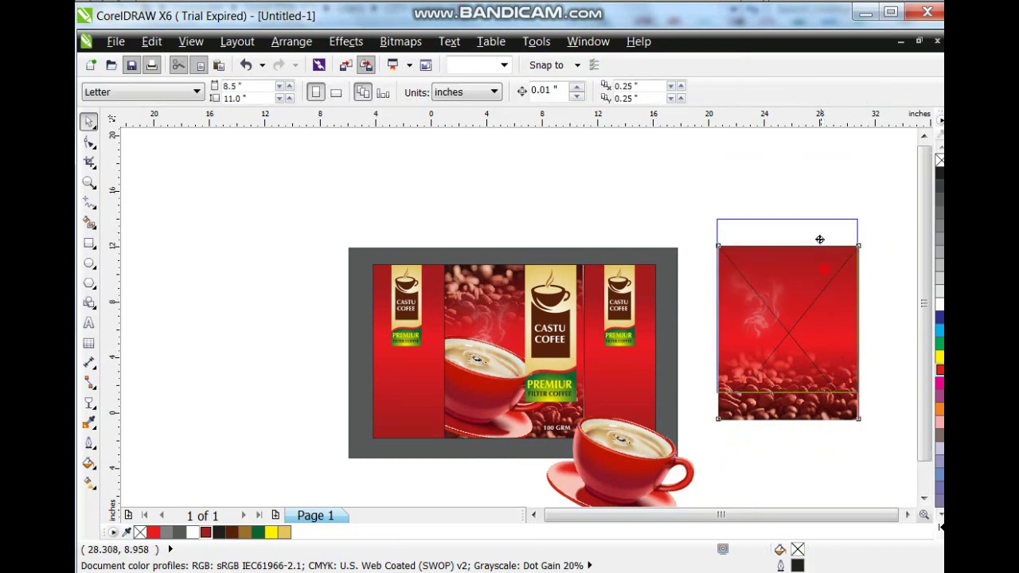
key("Delete")
Move the remaining bean image over the bottom of the right side panel and scale it to about 9.1 by 5.96 inches
left_click_drag(833, 397, 667, 424)
left_click_drag(754, 231, 383, 459)
key("ctrl+z")
left_click_drag(273, 209, 789, 466)
key("shift+F2")
left_click(649, 364)
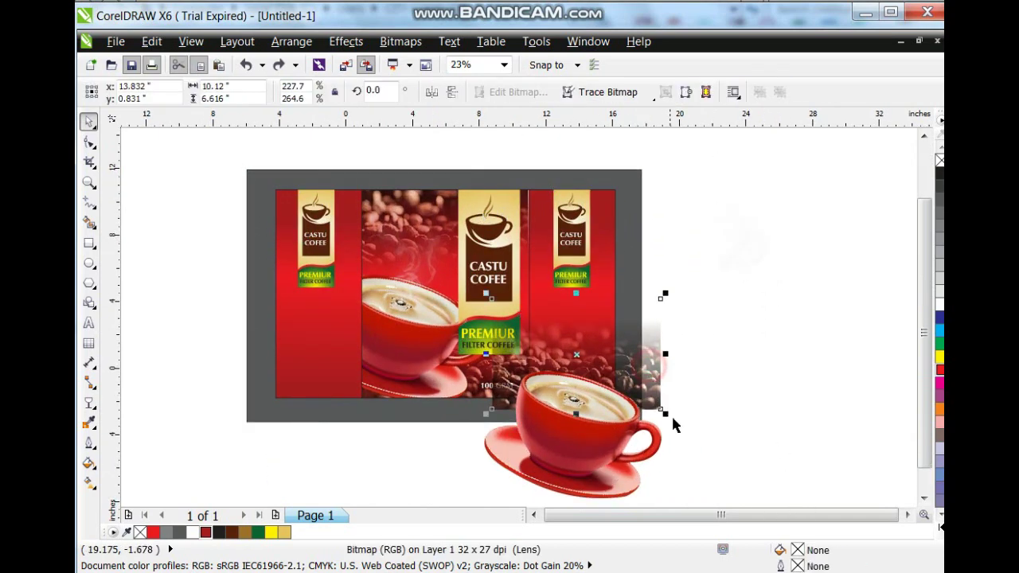
left_click_drag(667, 414, 659, 409)
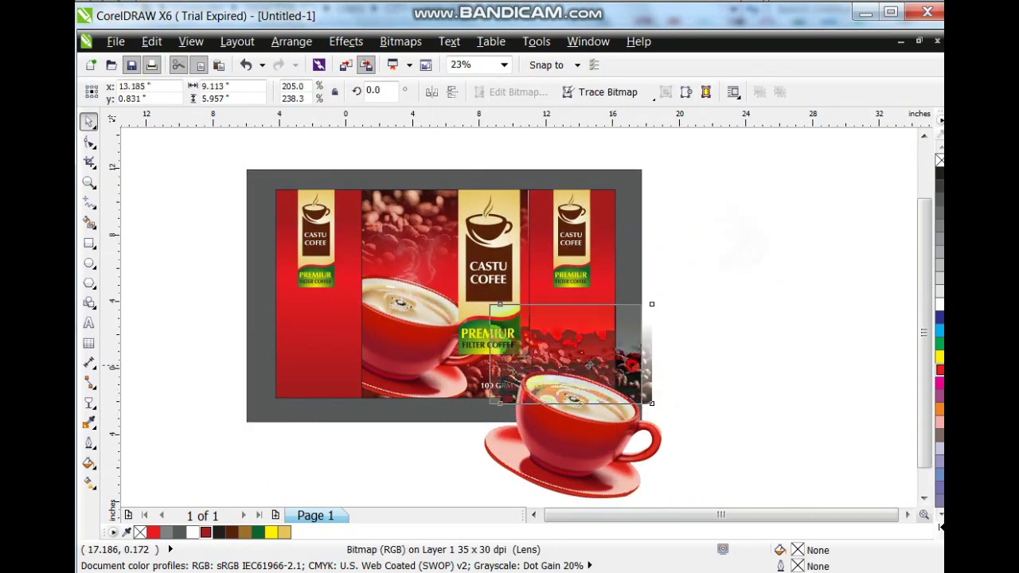
Copy the bean image to the bottom of the left side panel and PowerClip both bean images inside the wide red rectangle
left_click_drag(632, 367, 373, 367)
left_click(610, 367, "shift")
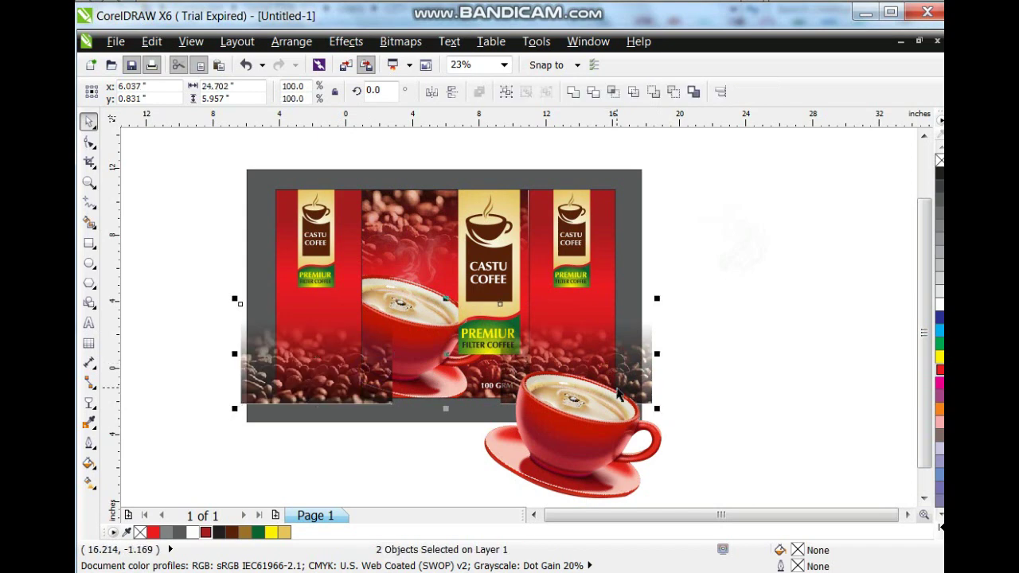
left_click(347, 42)
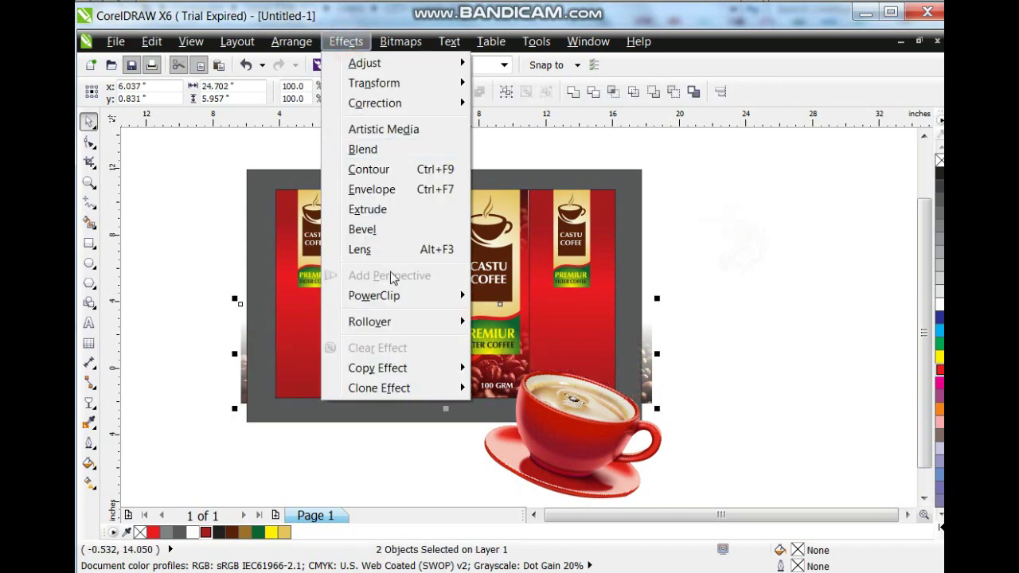
mouse_move(408, 299)
left_click(497, 294)
left_click(525, 297)
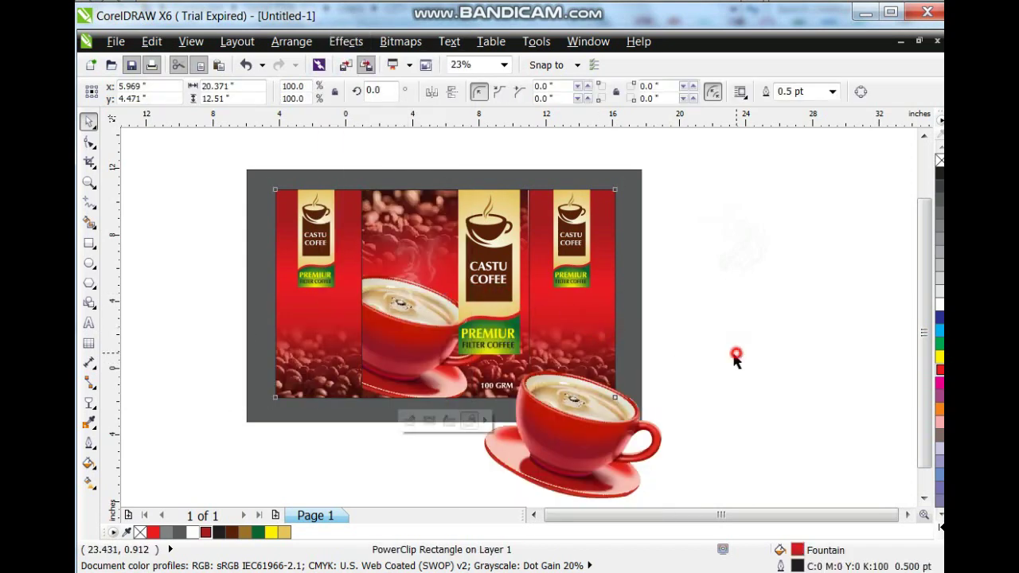
Shrink the loose cup to about 6.19 by 4.44 inches and position it at the bottom of the right side panel
left_click_drag(668, 367, 639, 388)
left_click_drag(572, 434, 564, 383)
left_click_drag(660, 422, 241, 163)
key("shift+F2")
key("Escape")
Copy the small cup to the bottom of the left side panel and PowerClip both cups inside the wide red rectangle
left_click(719, 421)
left_click_drag(723, 420, 357, 423)
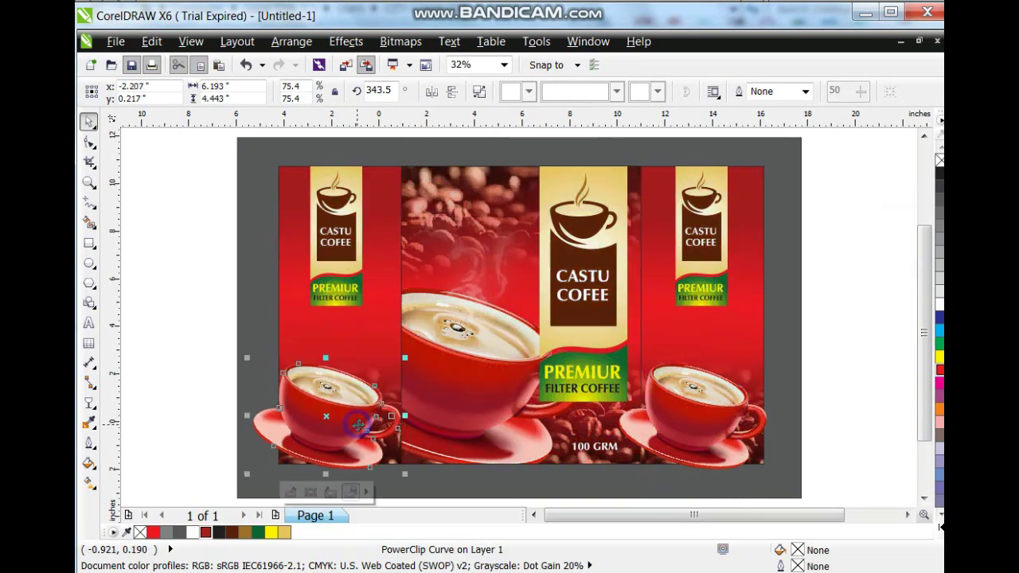
left_click(685, 432, "shift")
left_click(346, 41)
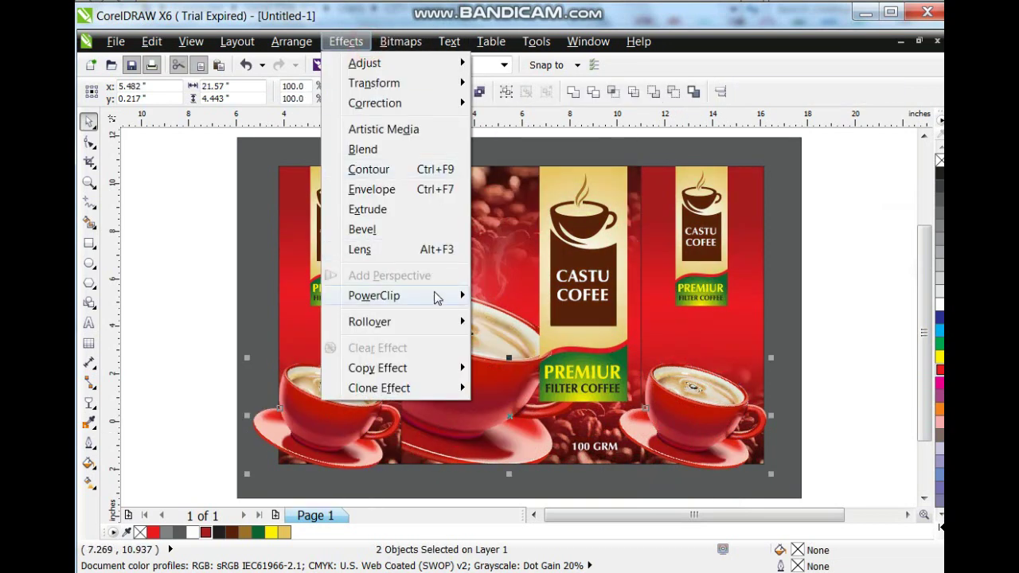
mouse_move(437, 298)
left_click(564, 298)
left_click(720, 317)
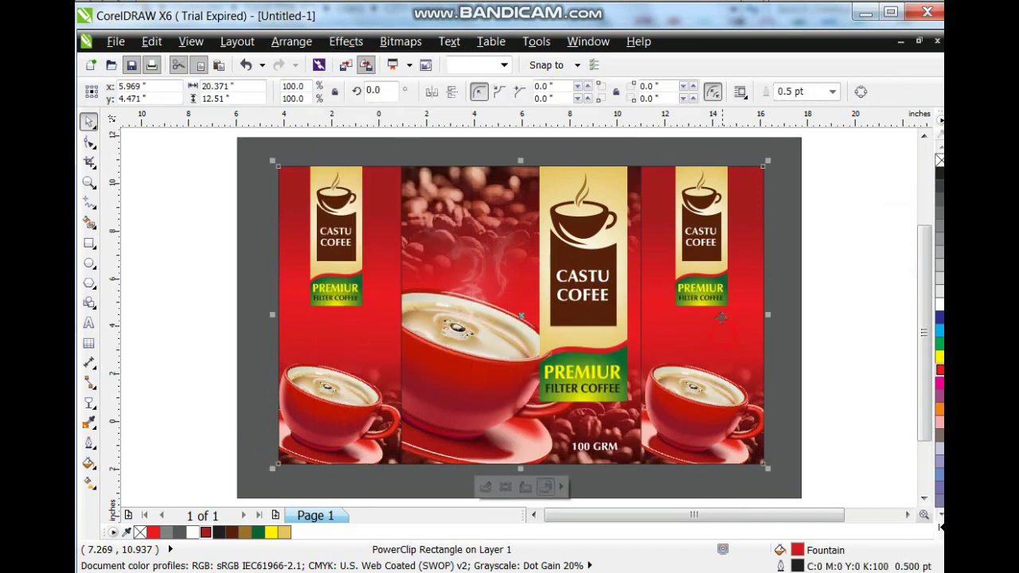
left_click(865, 342)
left_click(842, 302)
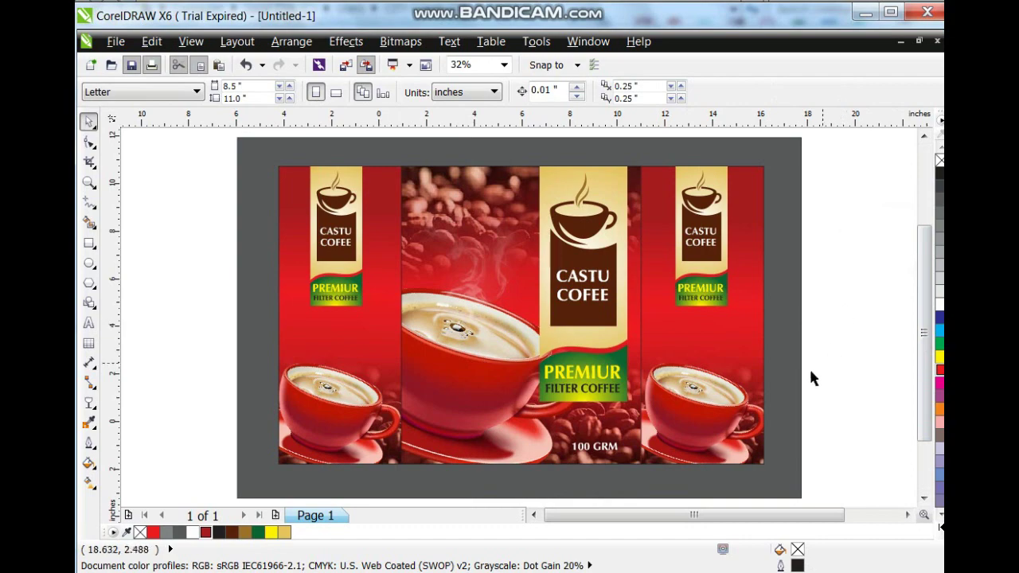
Place copies of the 100 GRM text beneath the small labels on both side panels
left_click_drag(605, 454, 347, 340)
left_click(213, 267)
Preview the complete three-panel packaging layout in full screen
left_click_drag(223, 142, 796, 484)
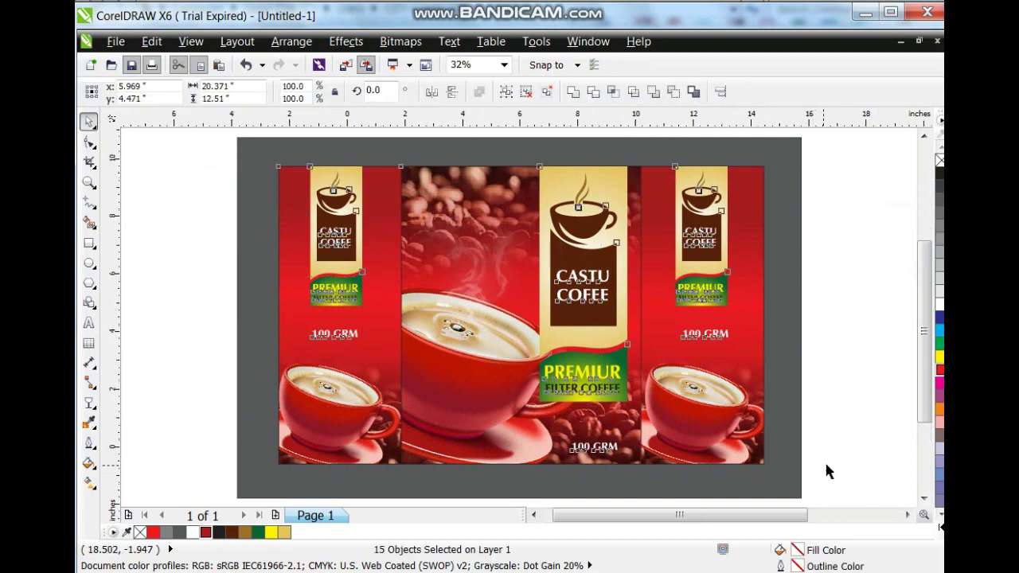
key("shift+F2")
left_click(884, 407)
key("F9")
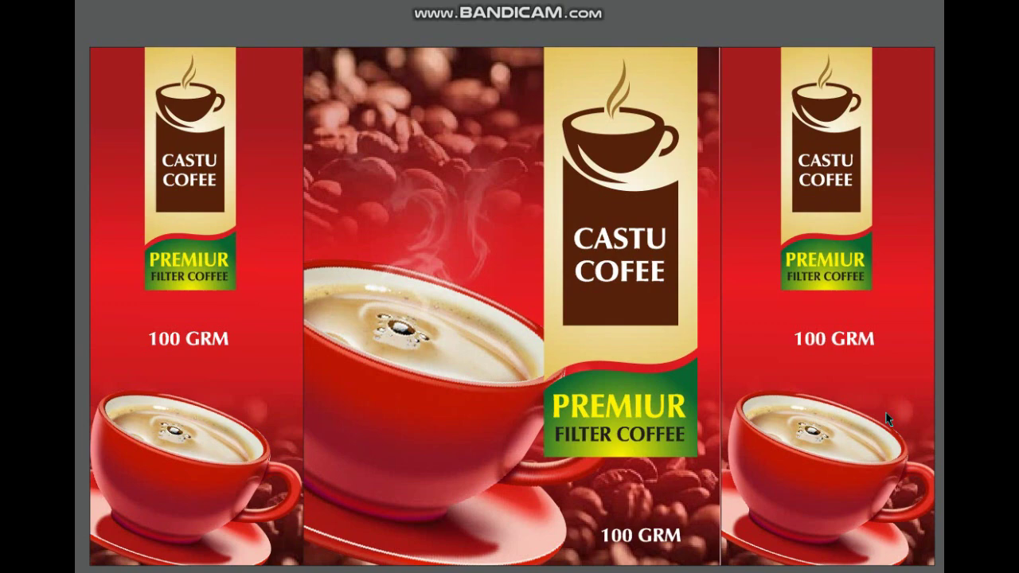
left_click(886, 418)
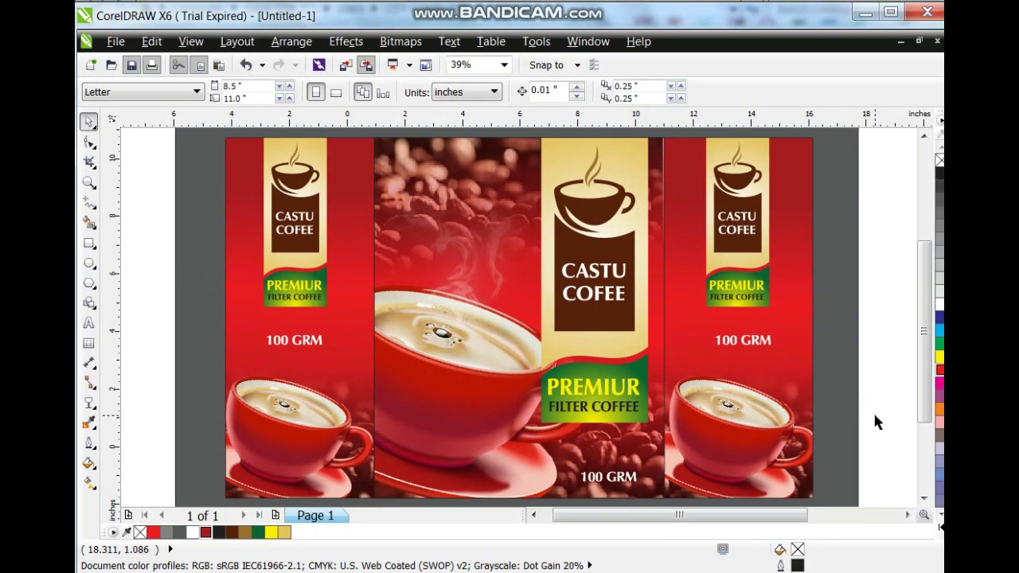